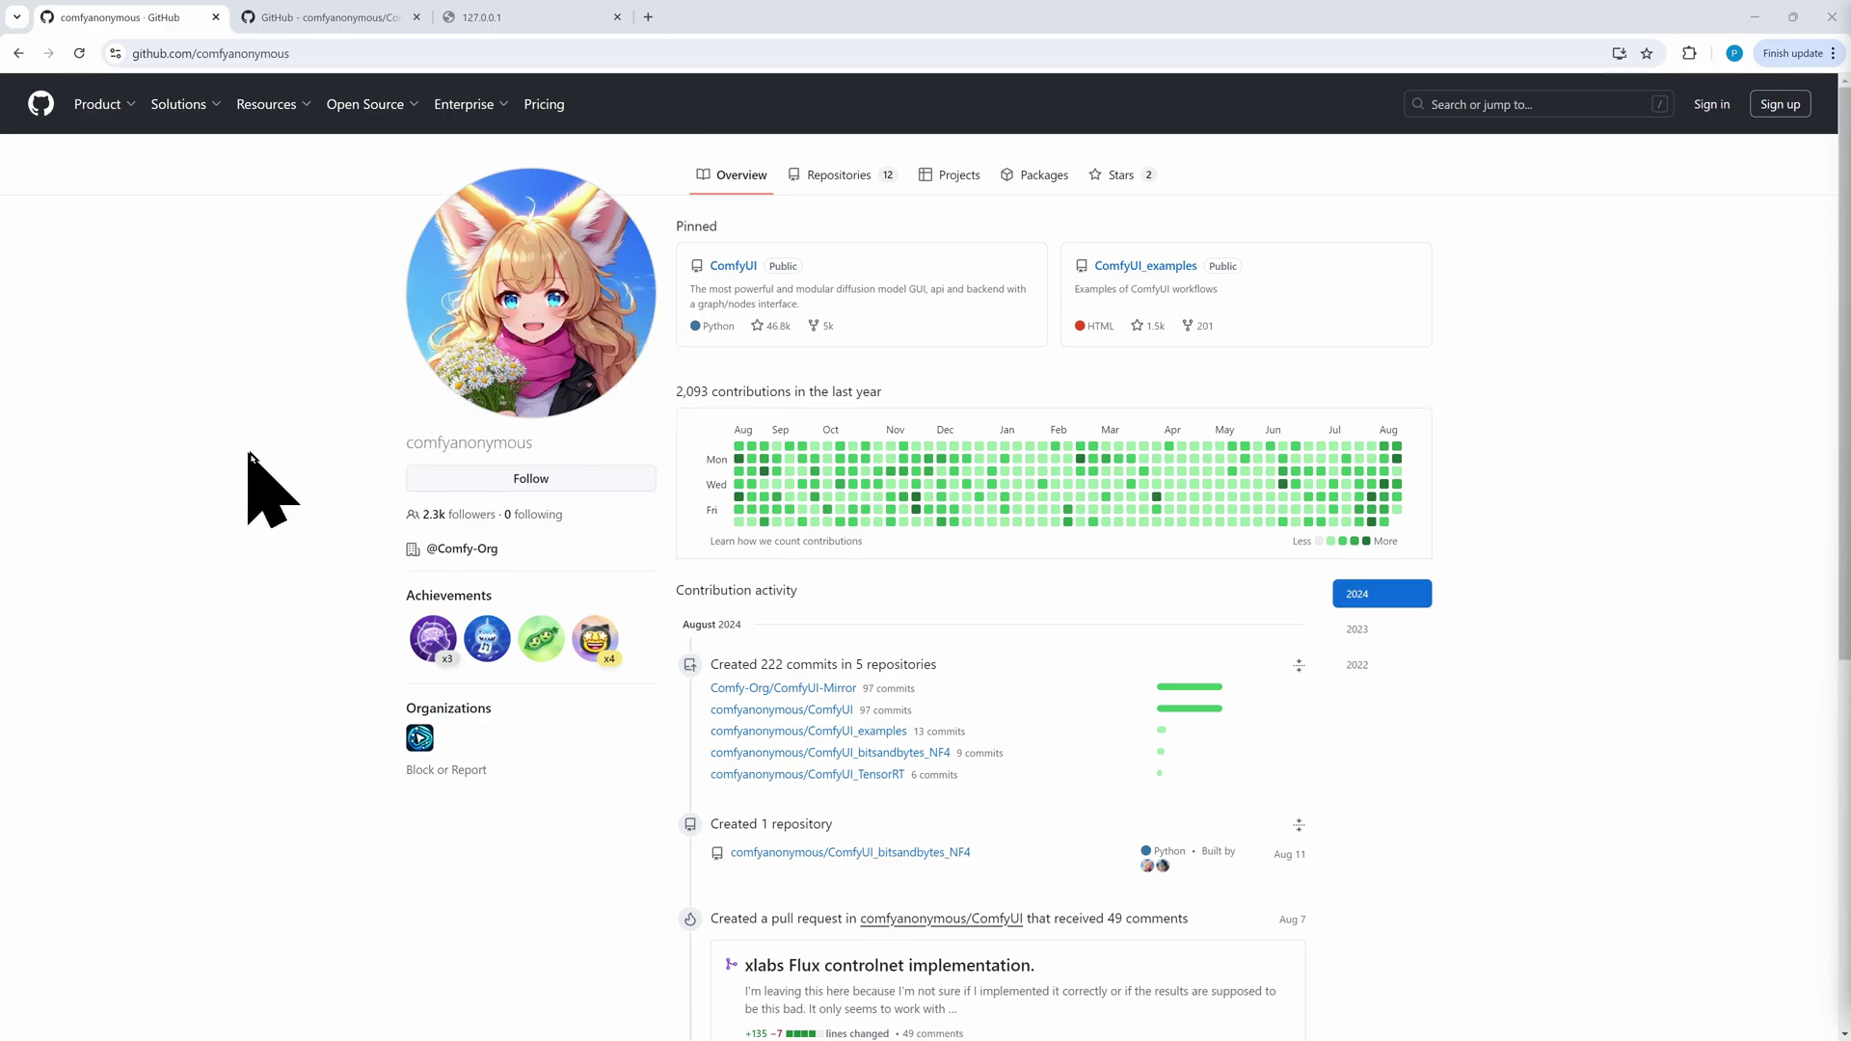
Step: Switch to the browser tab showing the ComfyUI_bitsandbytes_NF4 repository on GitHub
left_click(337, 16)
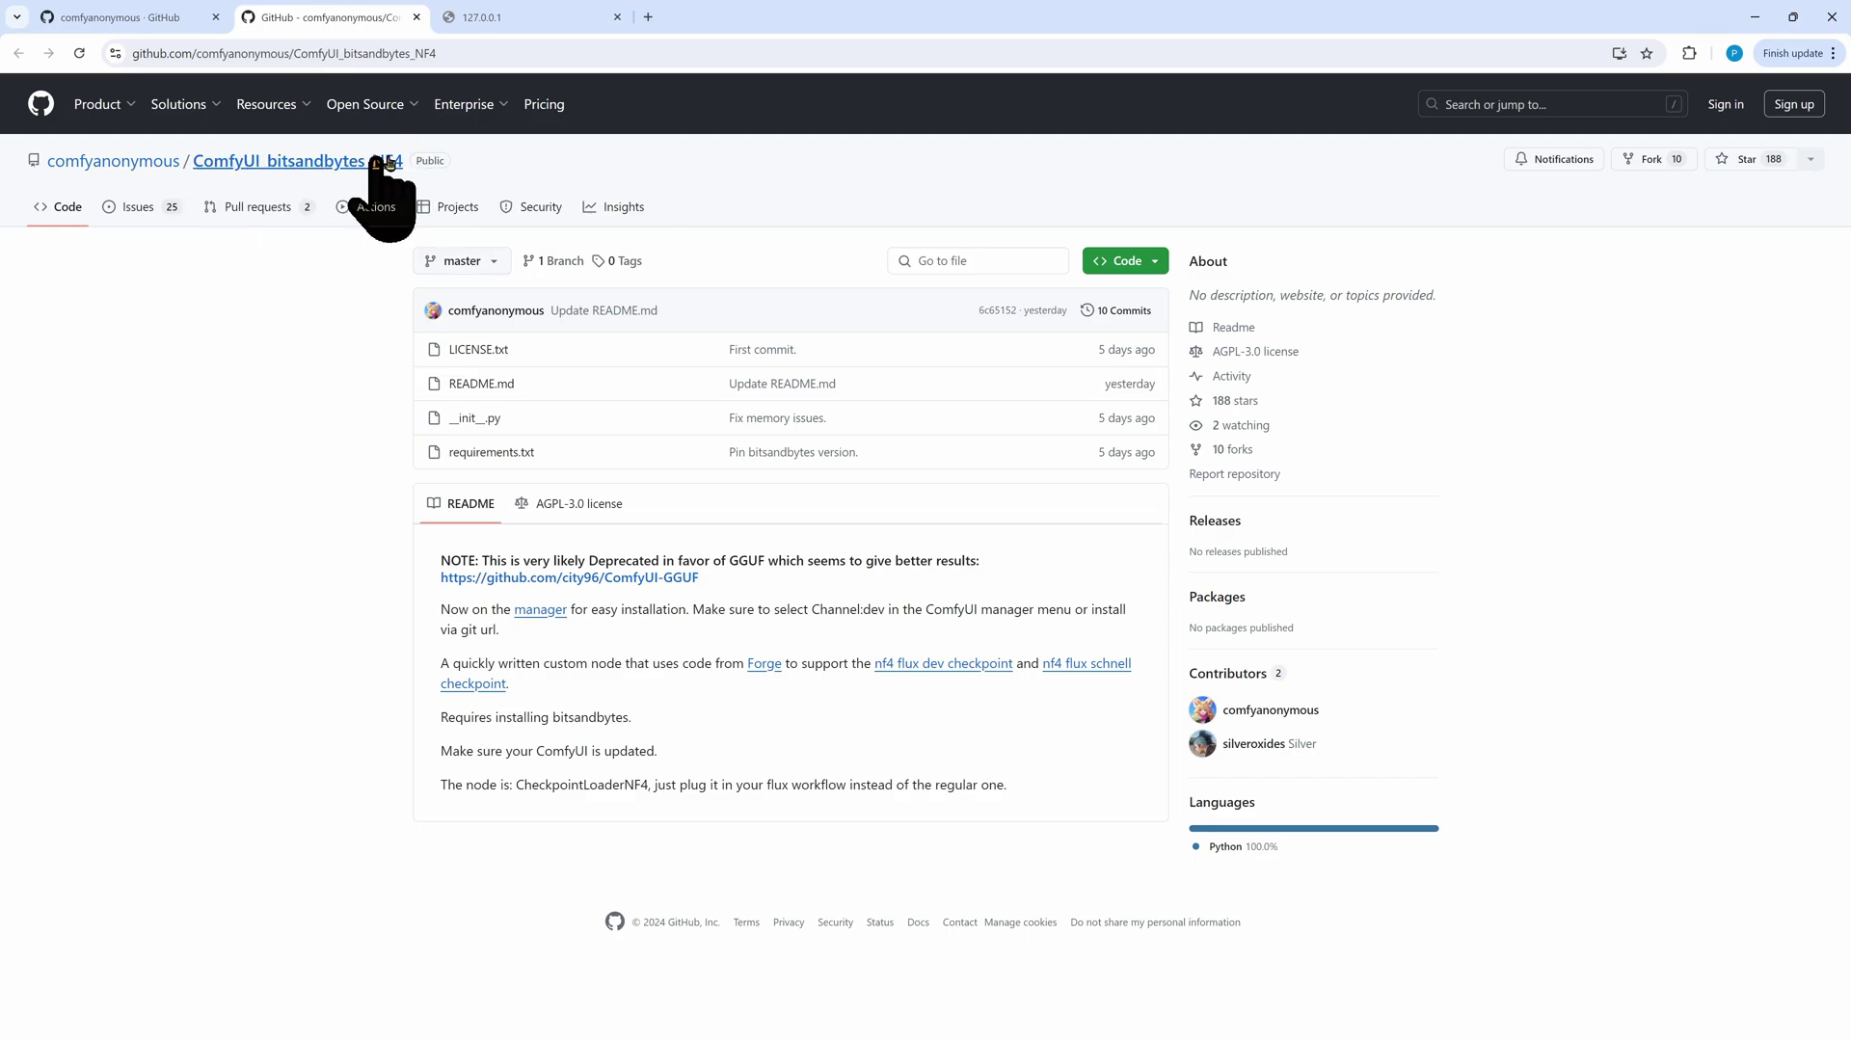
Step: Highlight the deprecation note and open its city96/ComfyUI-GGUF link in a background tab
left_click_drag(436, 559, 727, 586)
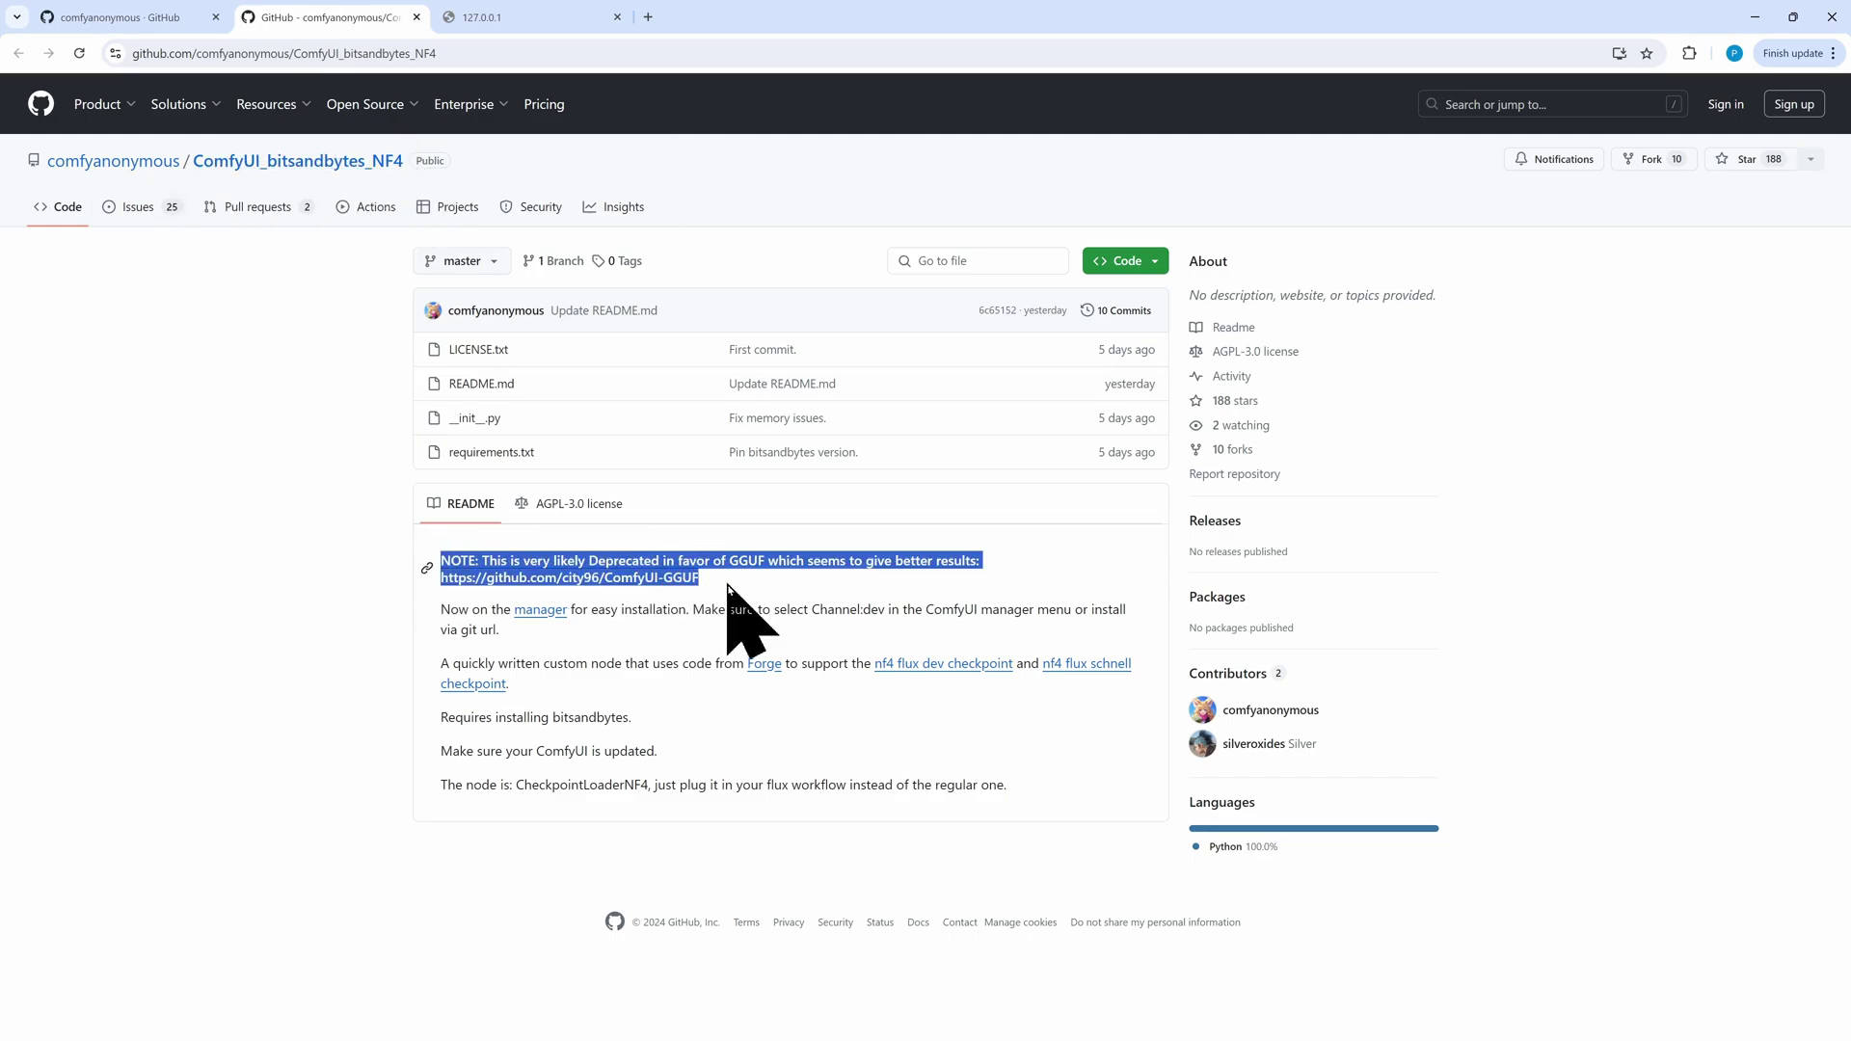
left_click(799, 719)
middle_click(529, 576)
Step: Read the ComfyUI-GGUF README, highlighting the intro, flux quantization and recent-ComfyUI notes
left_click(528, 17)
scroll(177, 579, "down", 5)
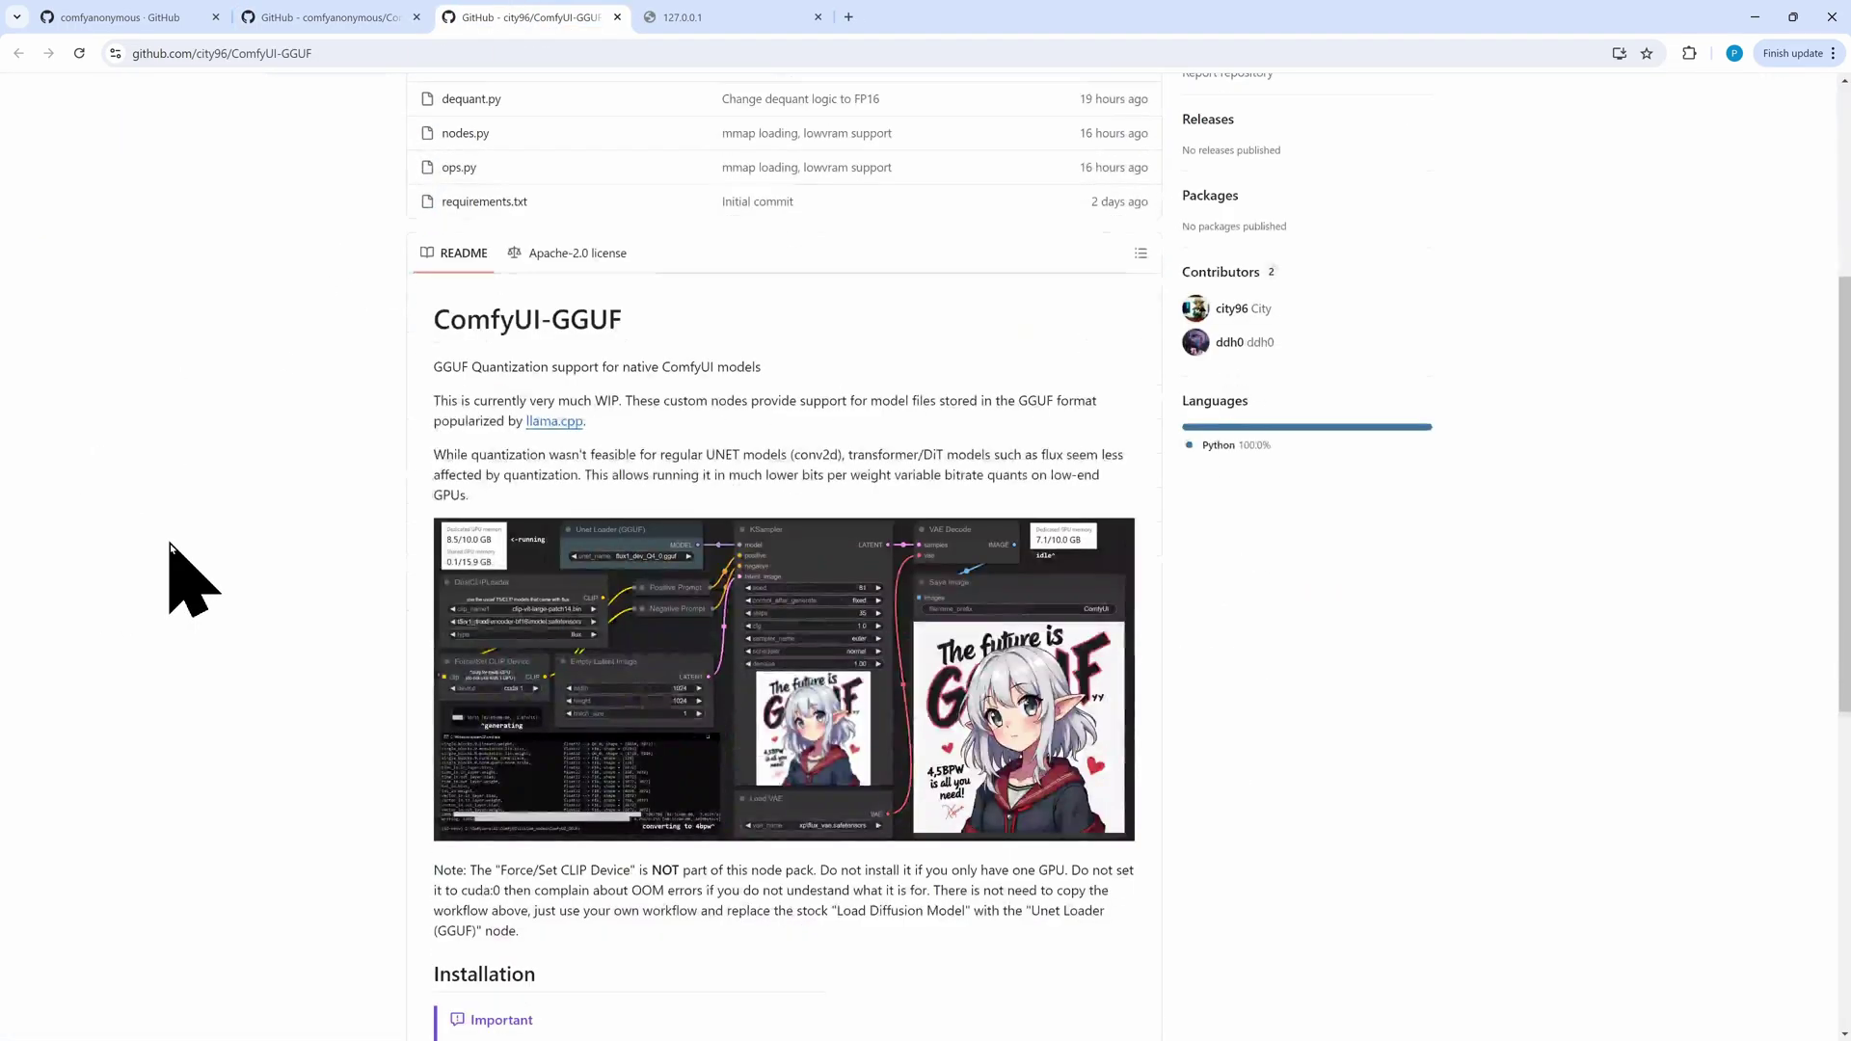
scroll(179, 578, "down", 2)
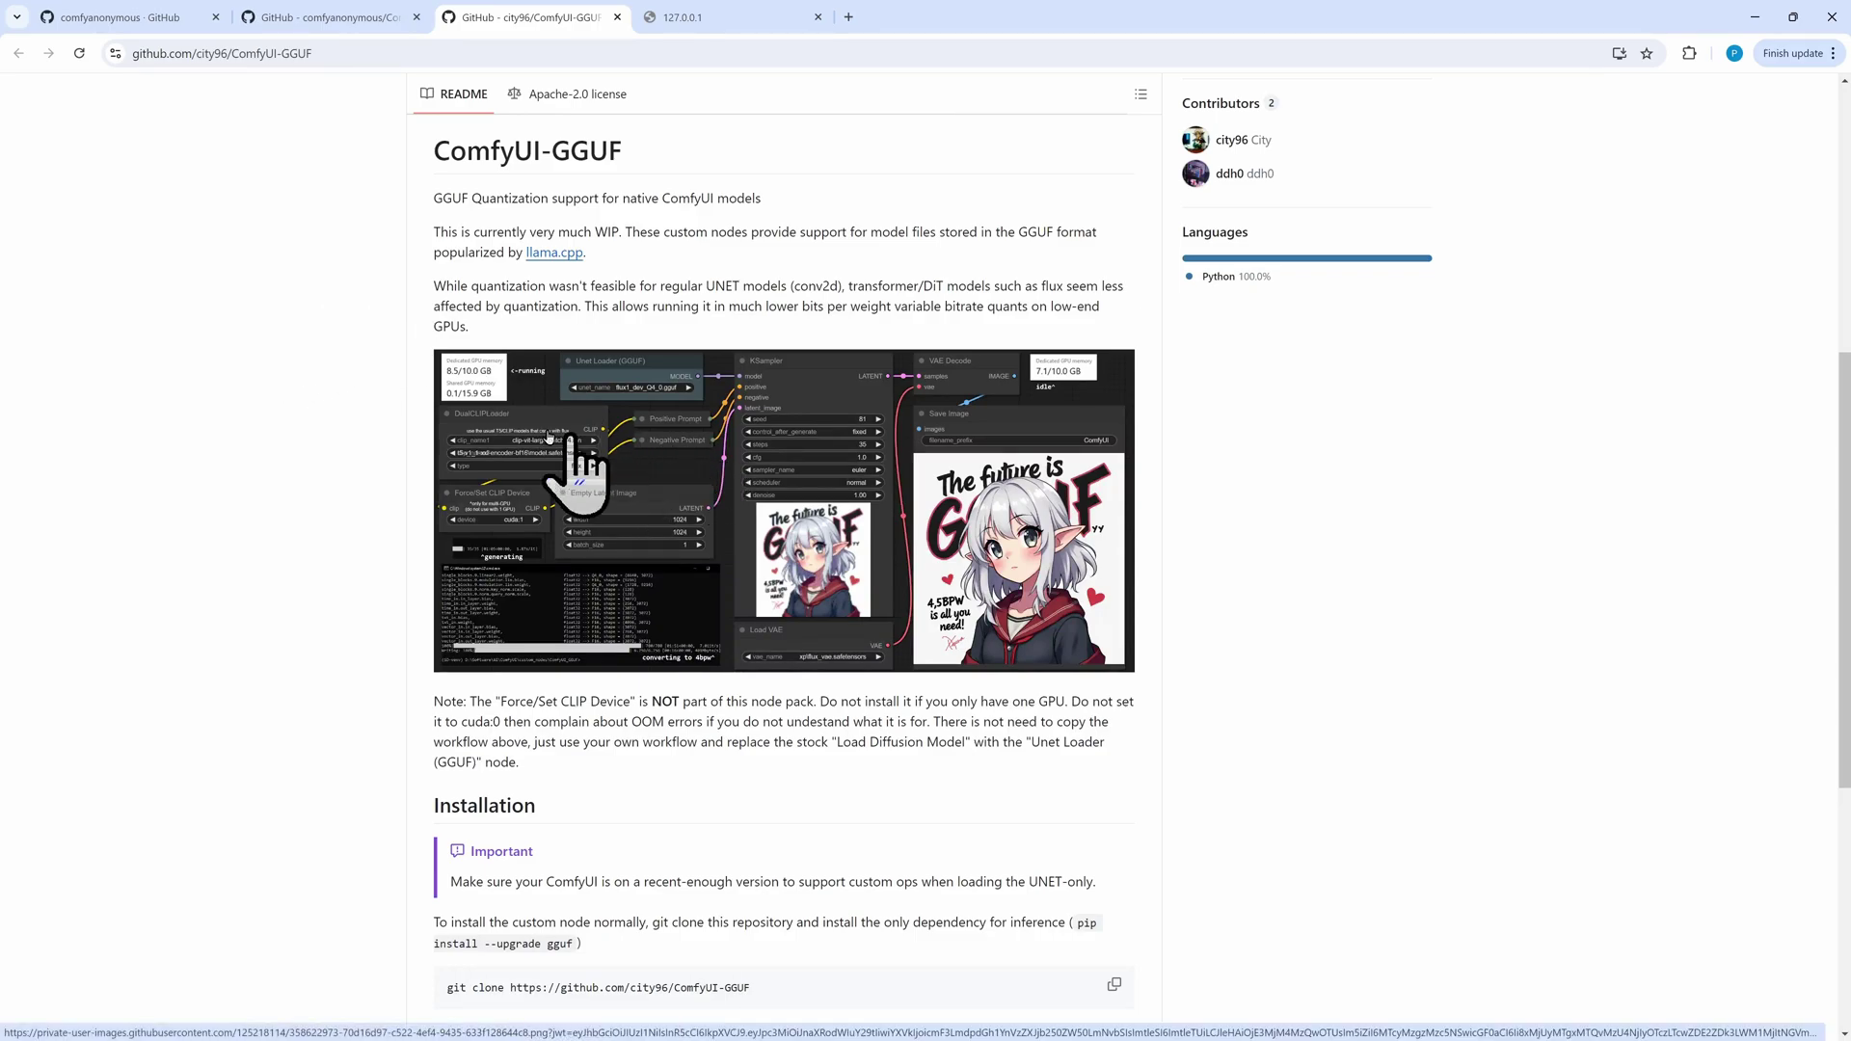
left_click_drag(427, 191, 620, 256)
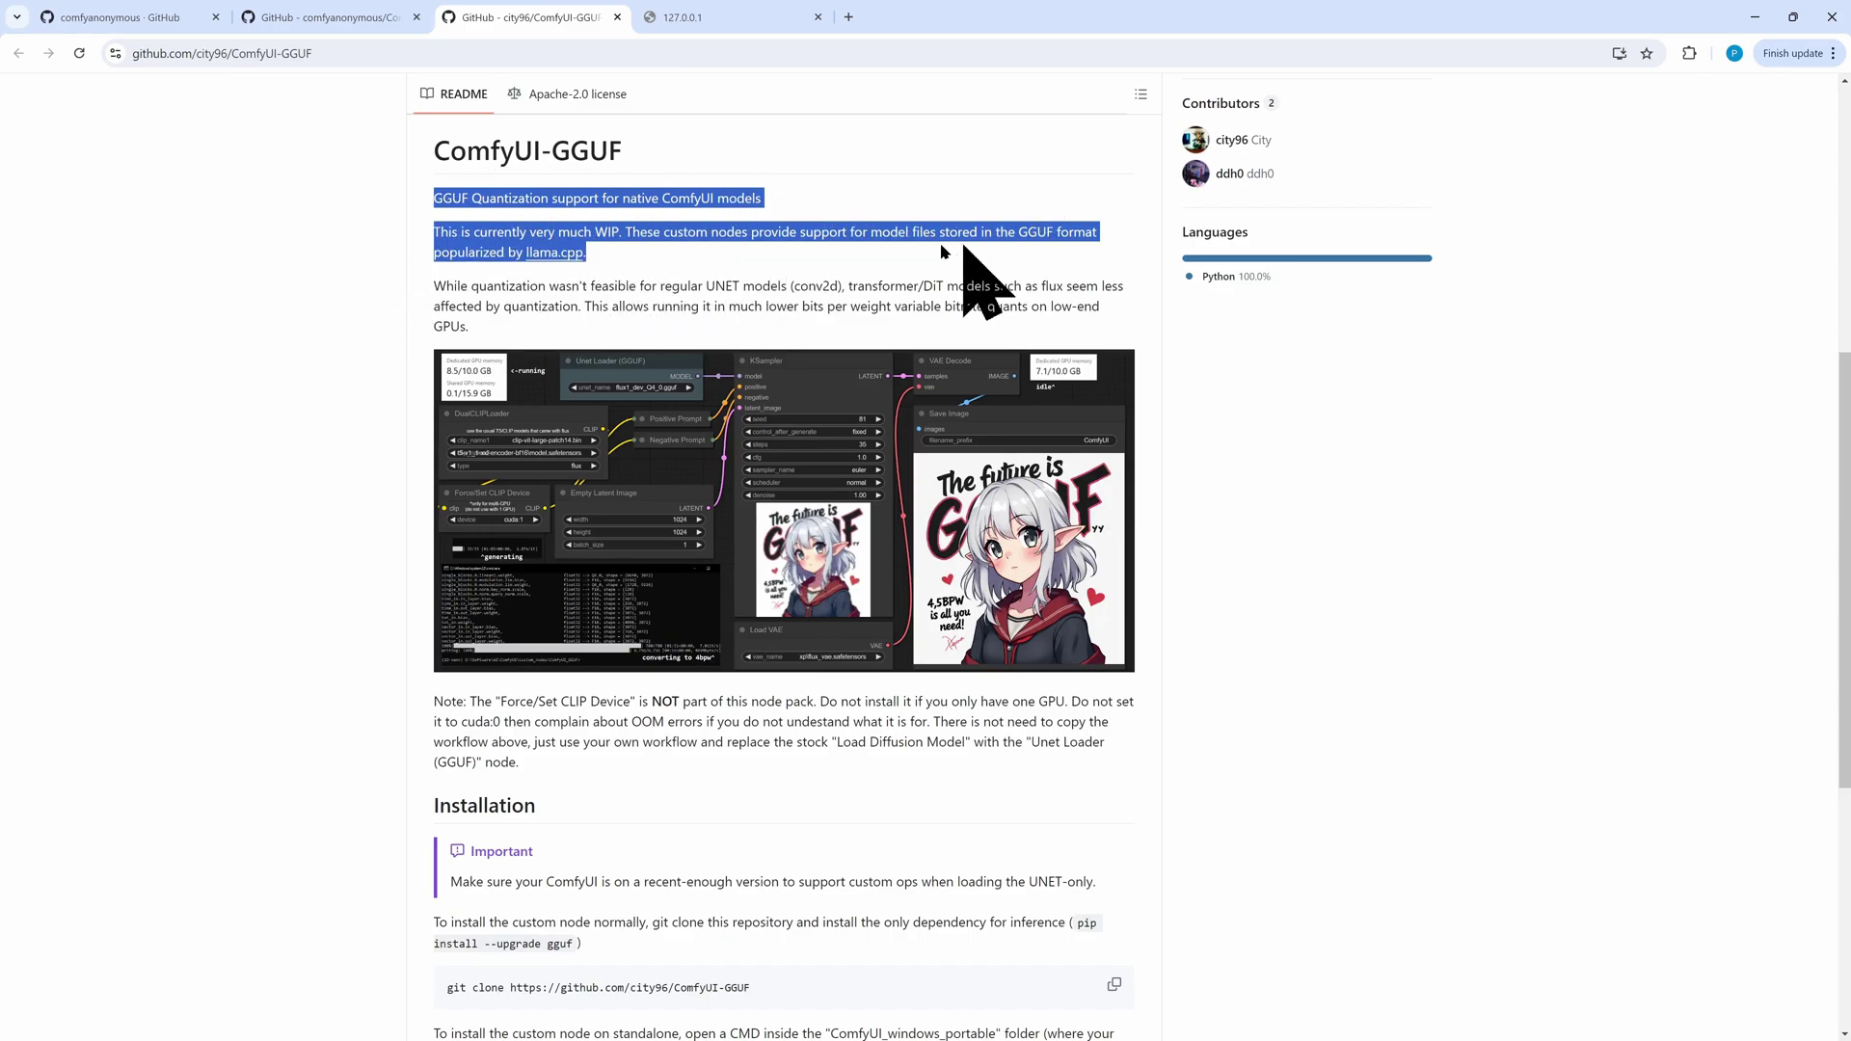
left_click(291, 324)
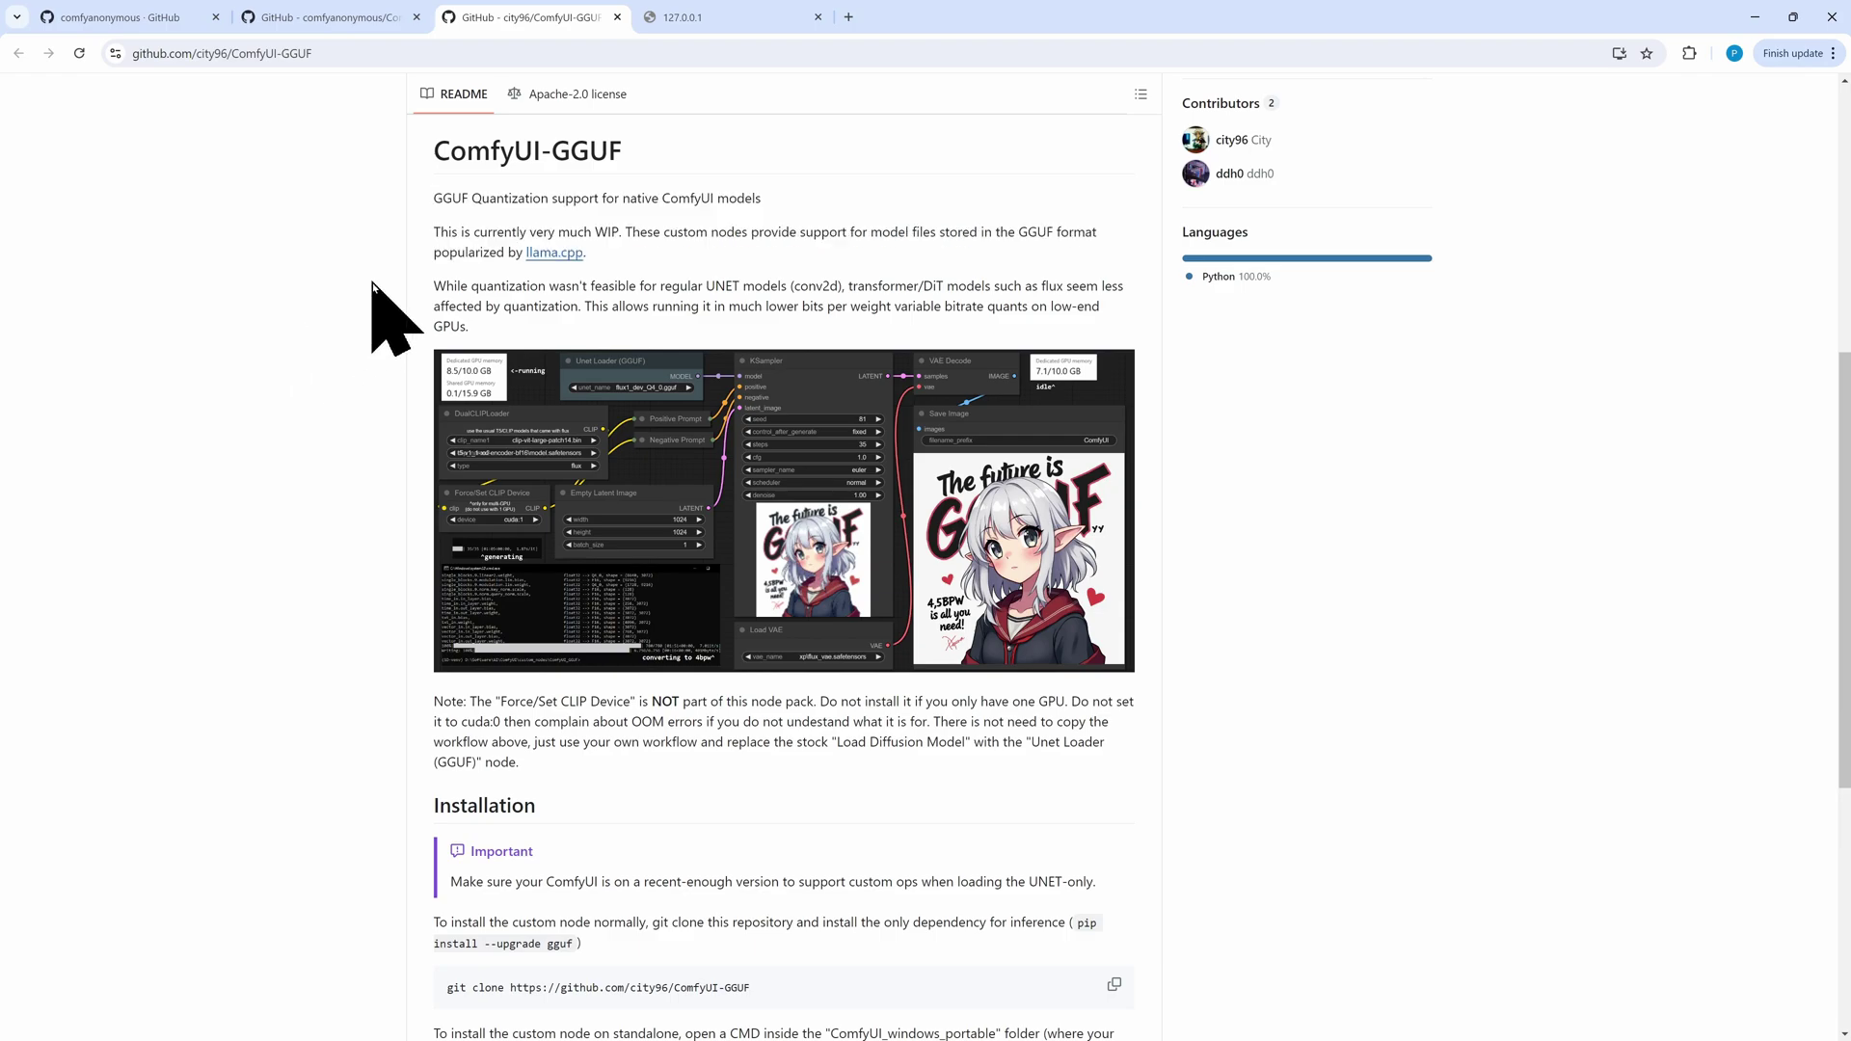
triple_click(435, 286)
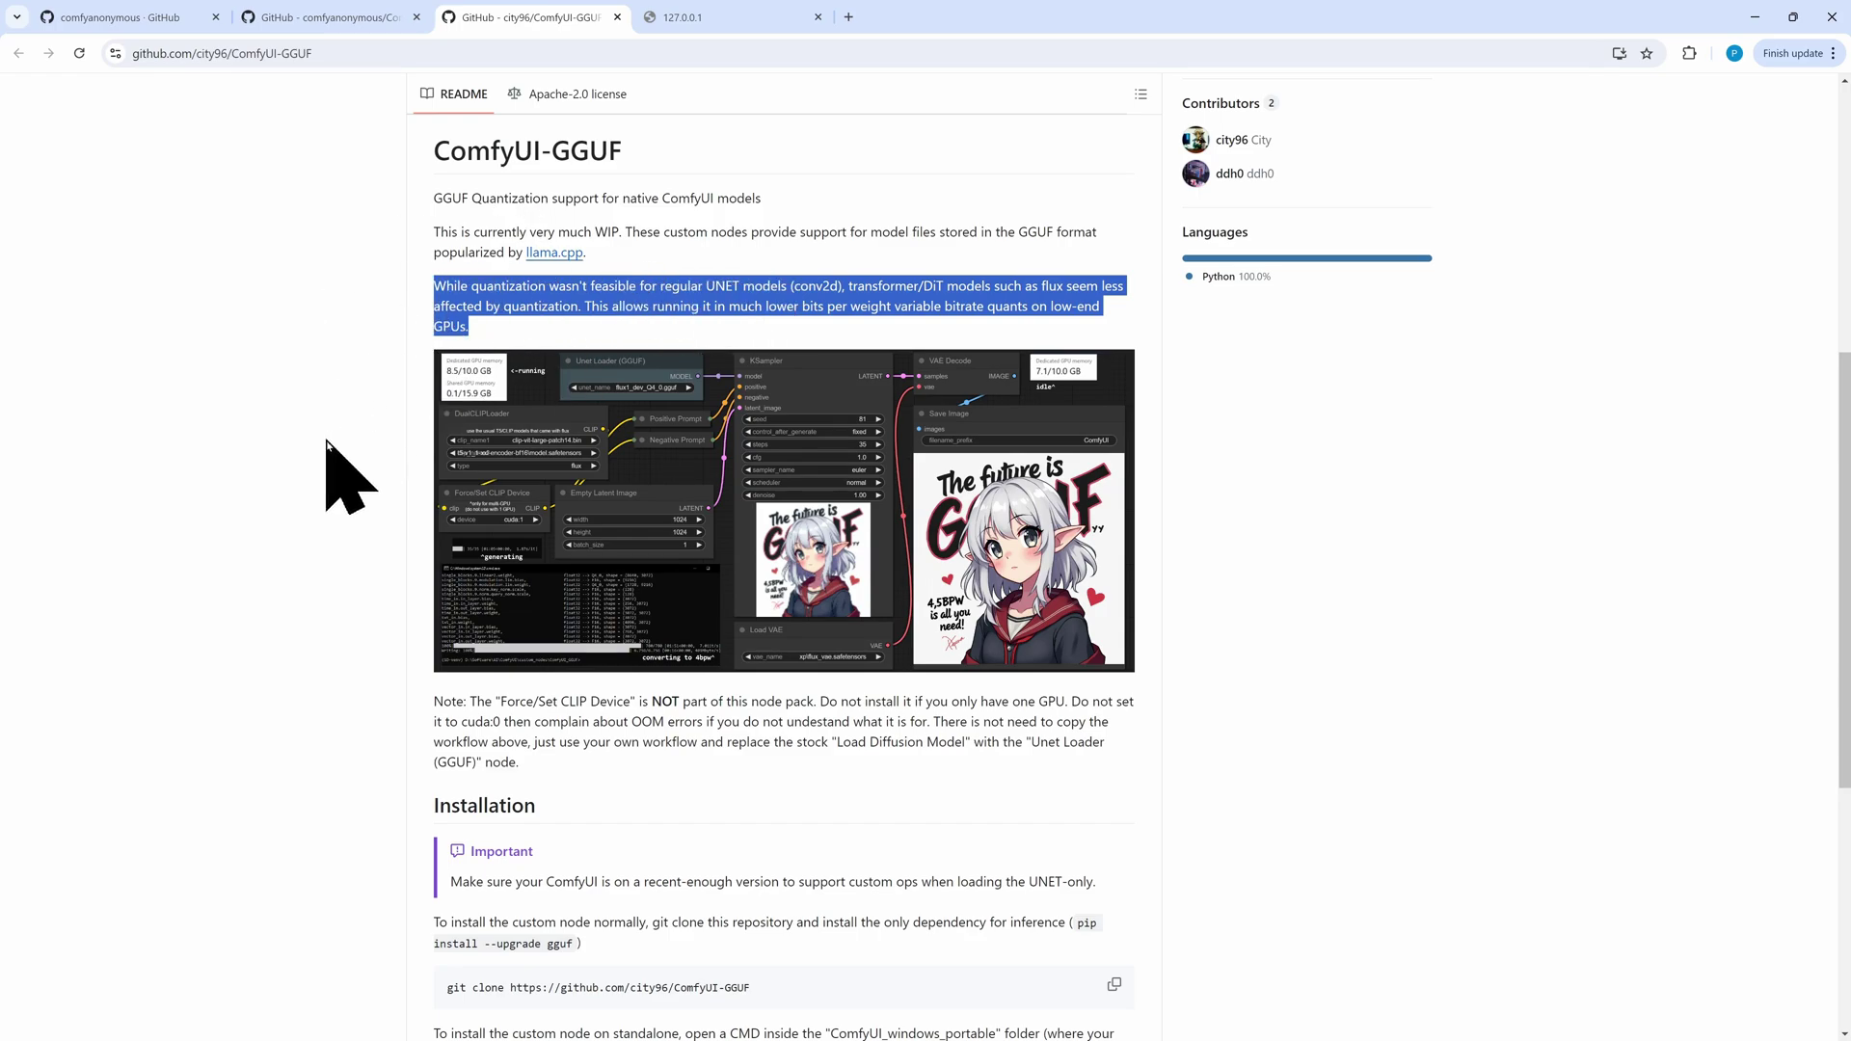
left_click(309, 487)
scroll(304, 472, "down", 4)
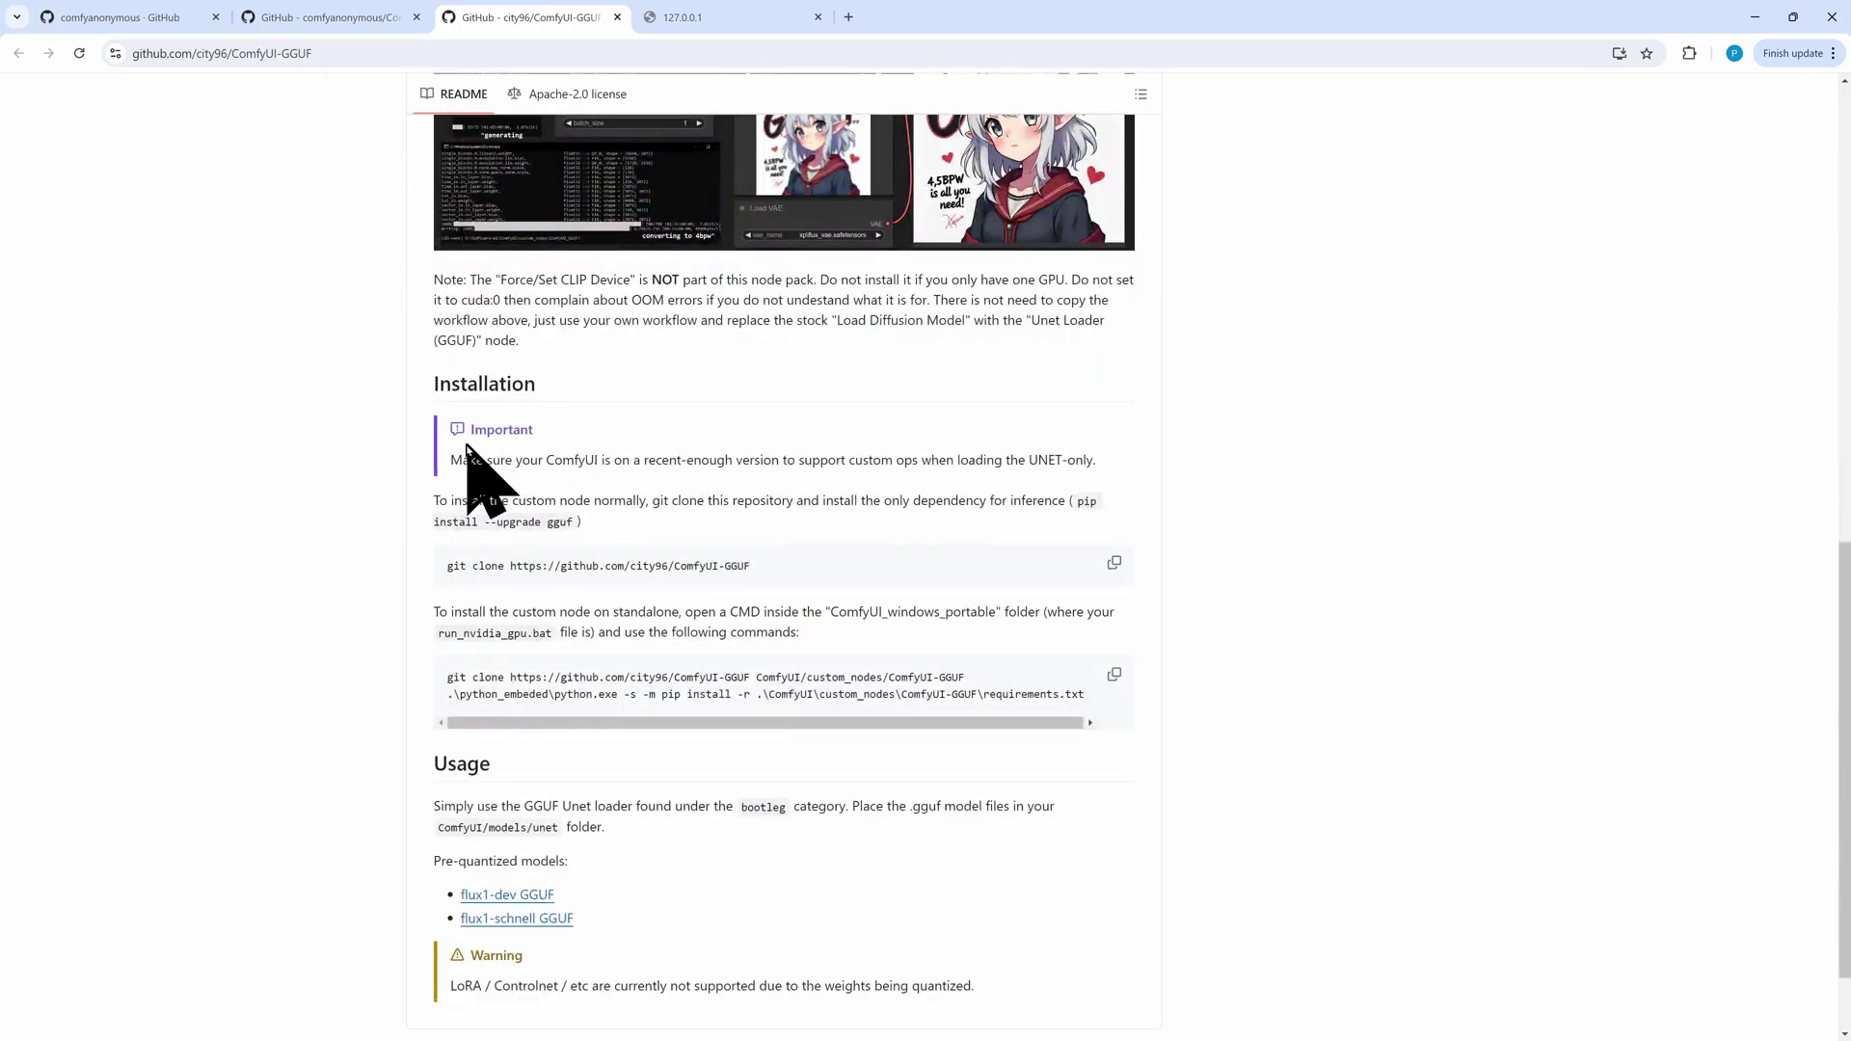
left_click_drag(450, 460, 1118, 460)
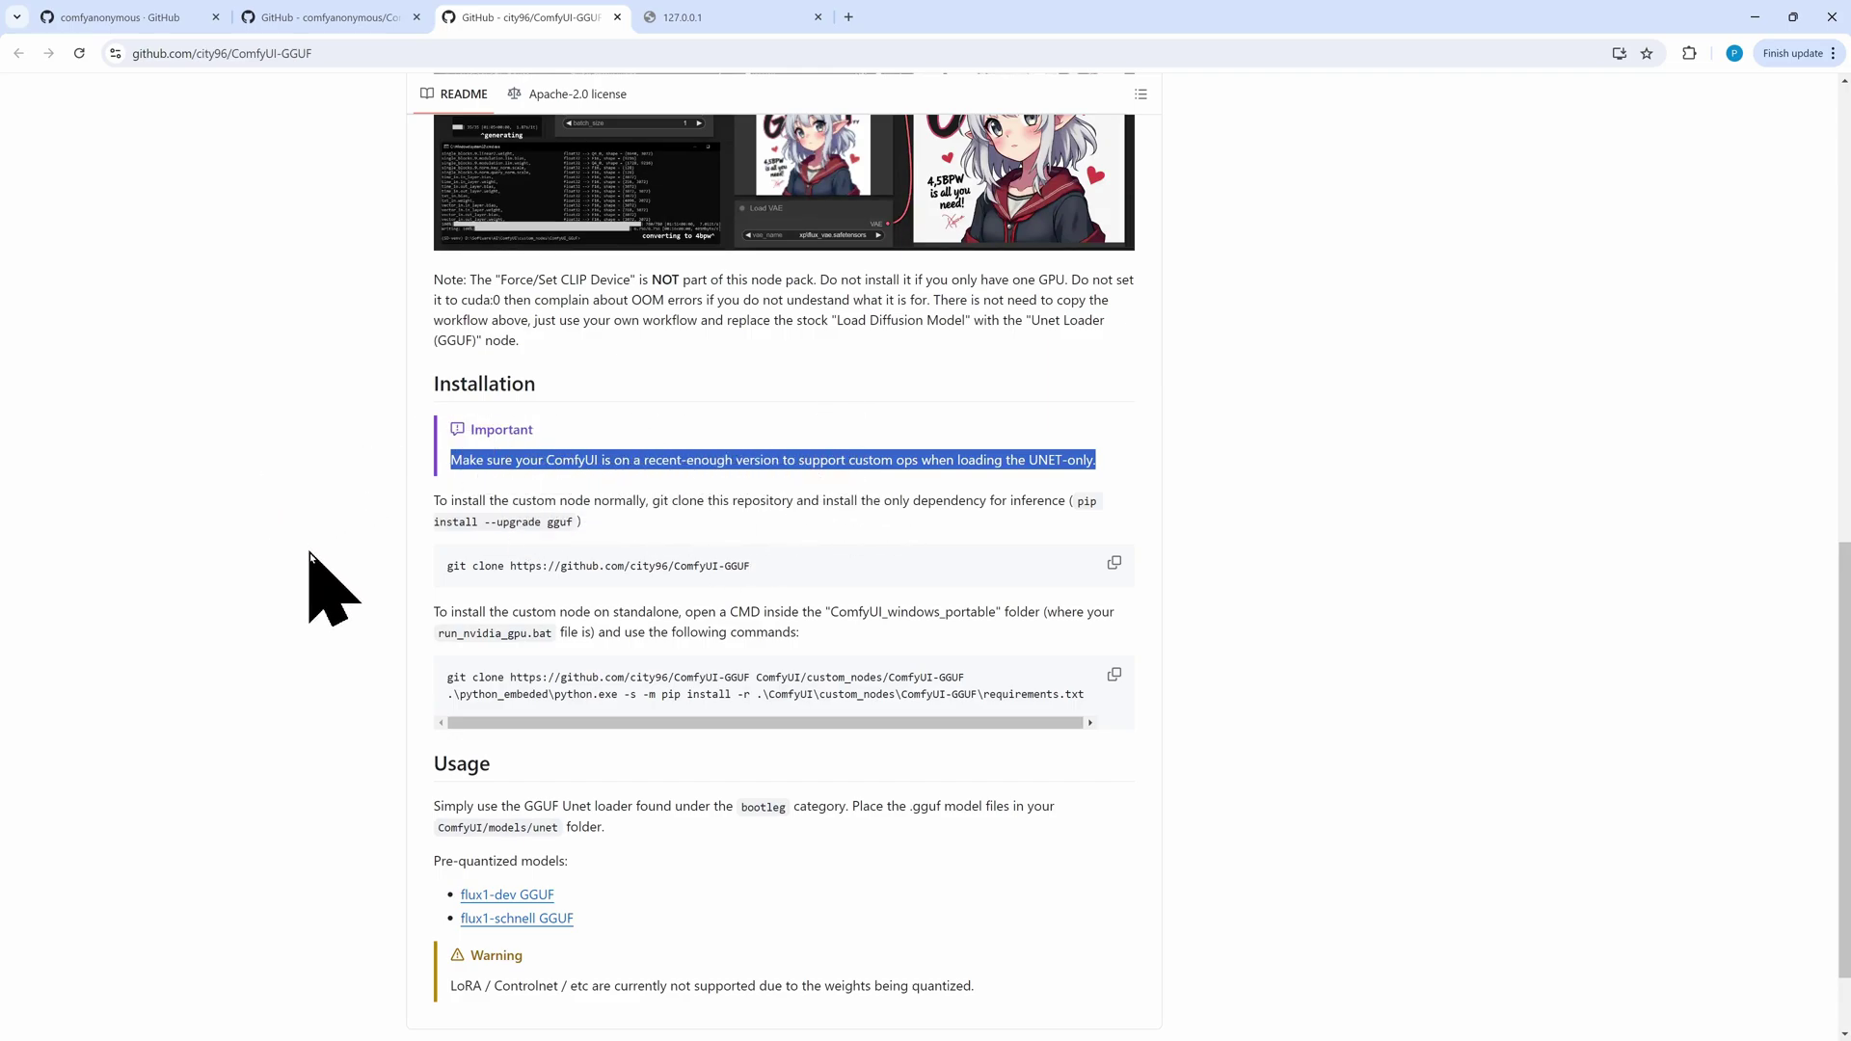
left_click(357, 579)
Step: Copy the standalone ComfyUI_windows_portable install commands and center the Command Prompt window
double_click(641, 613)
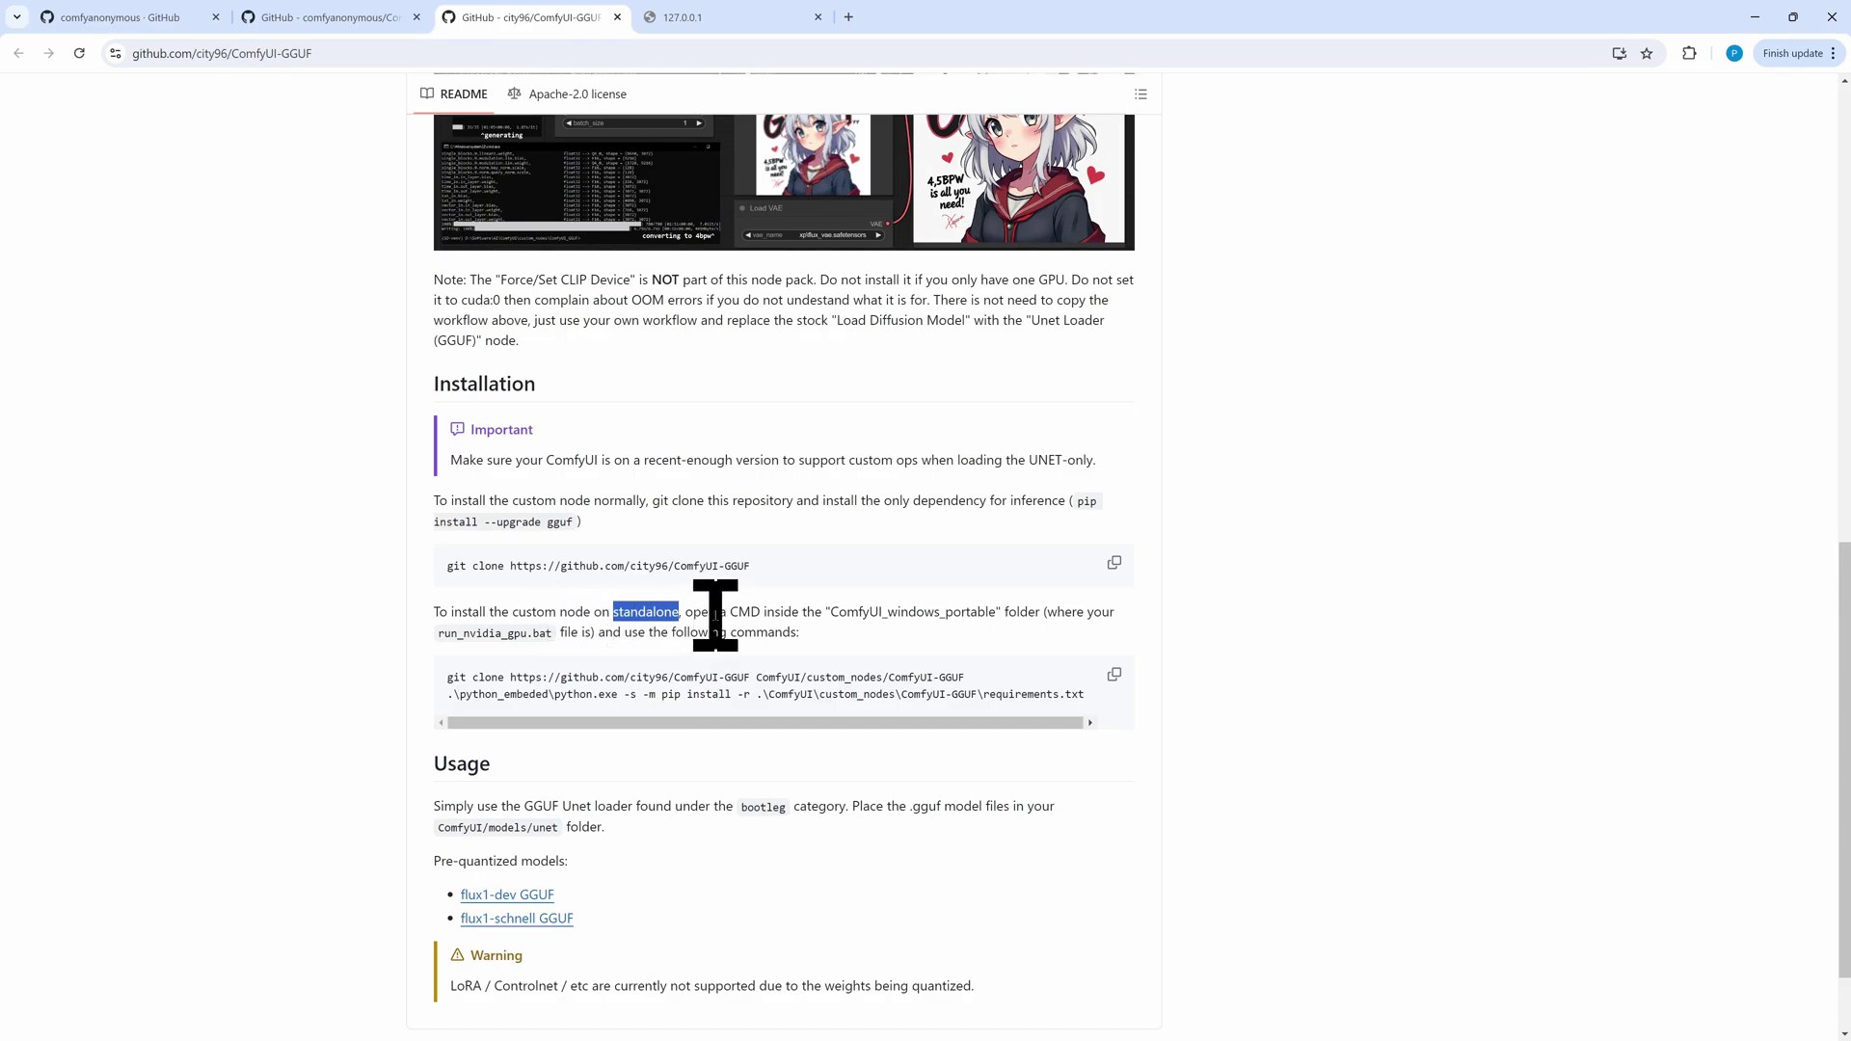
left_click_drag(826, 613, 1018, 605)
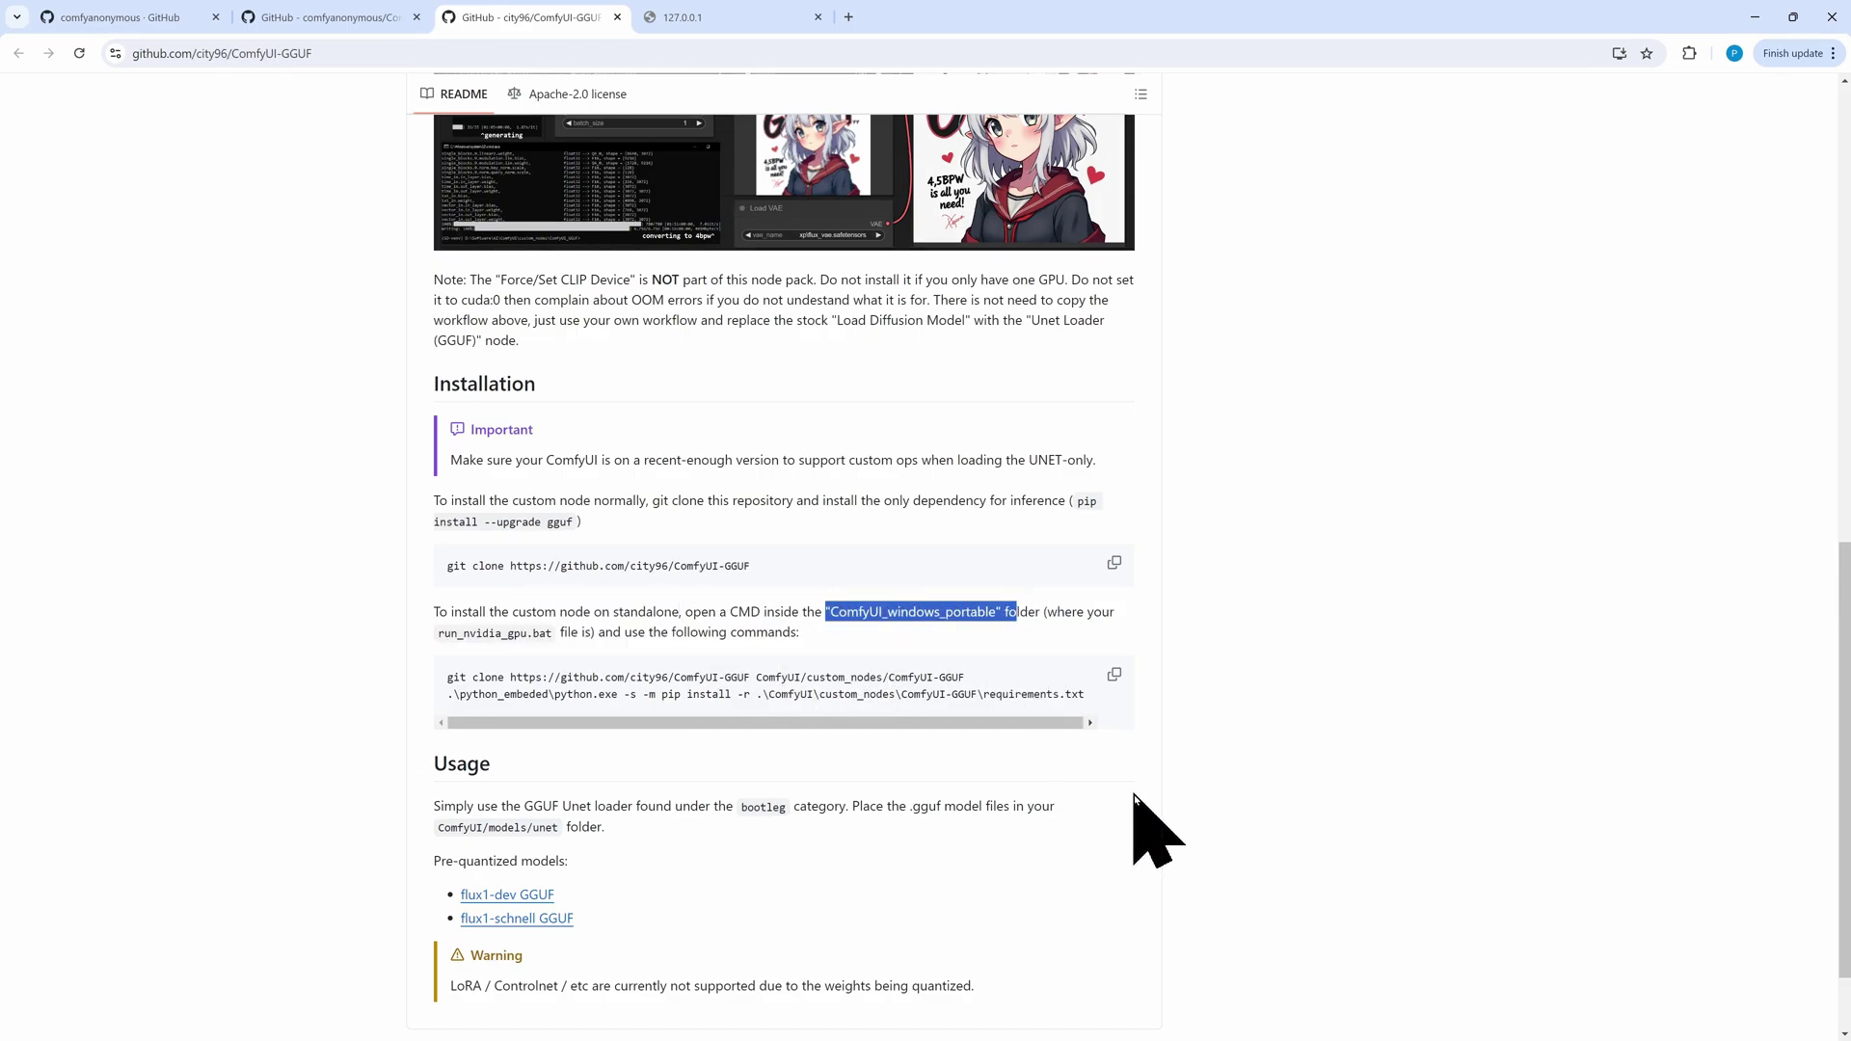
left_click(1116, 675)
left_click_drag(1850, 359, 839, 359)
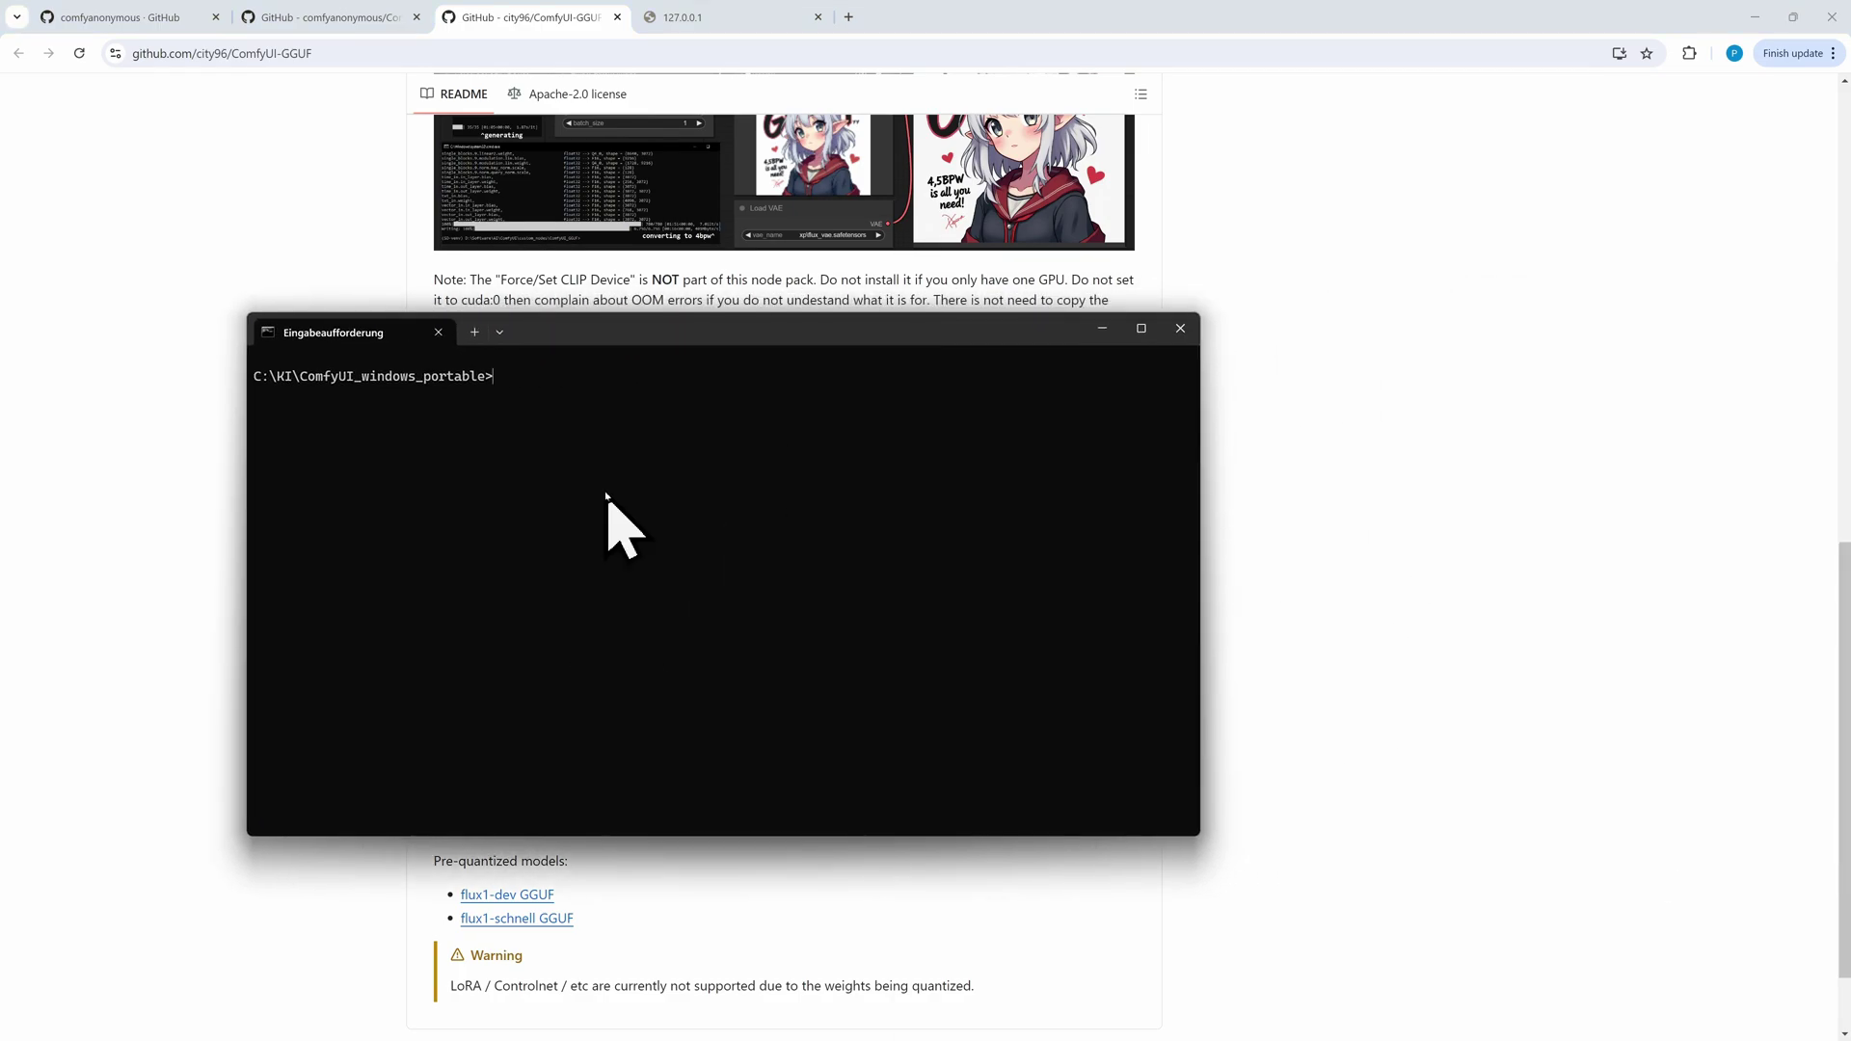
Step: Paste and run the multi-line clone and gguf requirements install commands
key("ctrl+v")
left_click(617, 679)
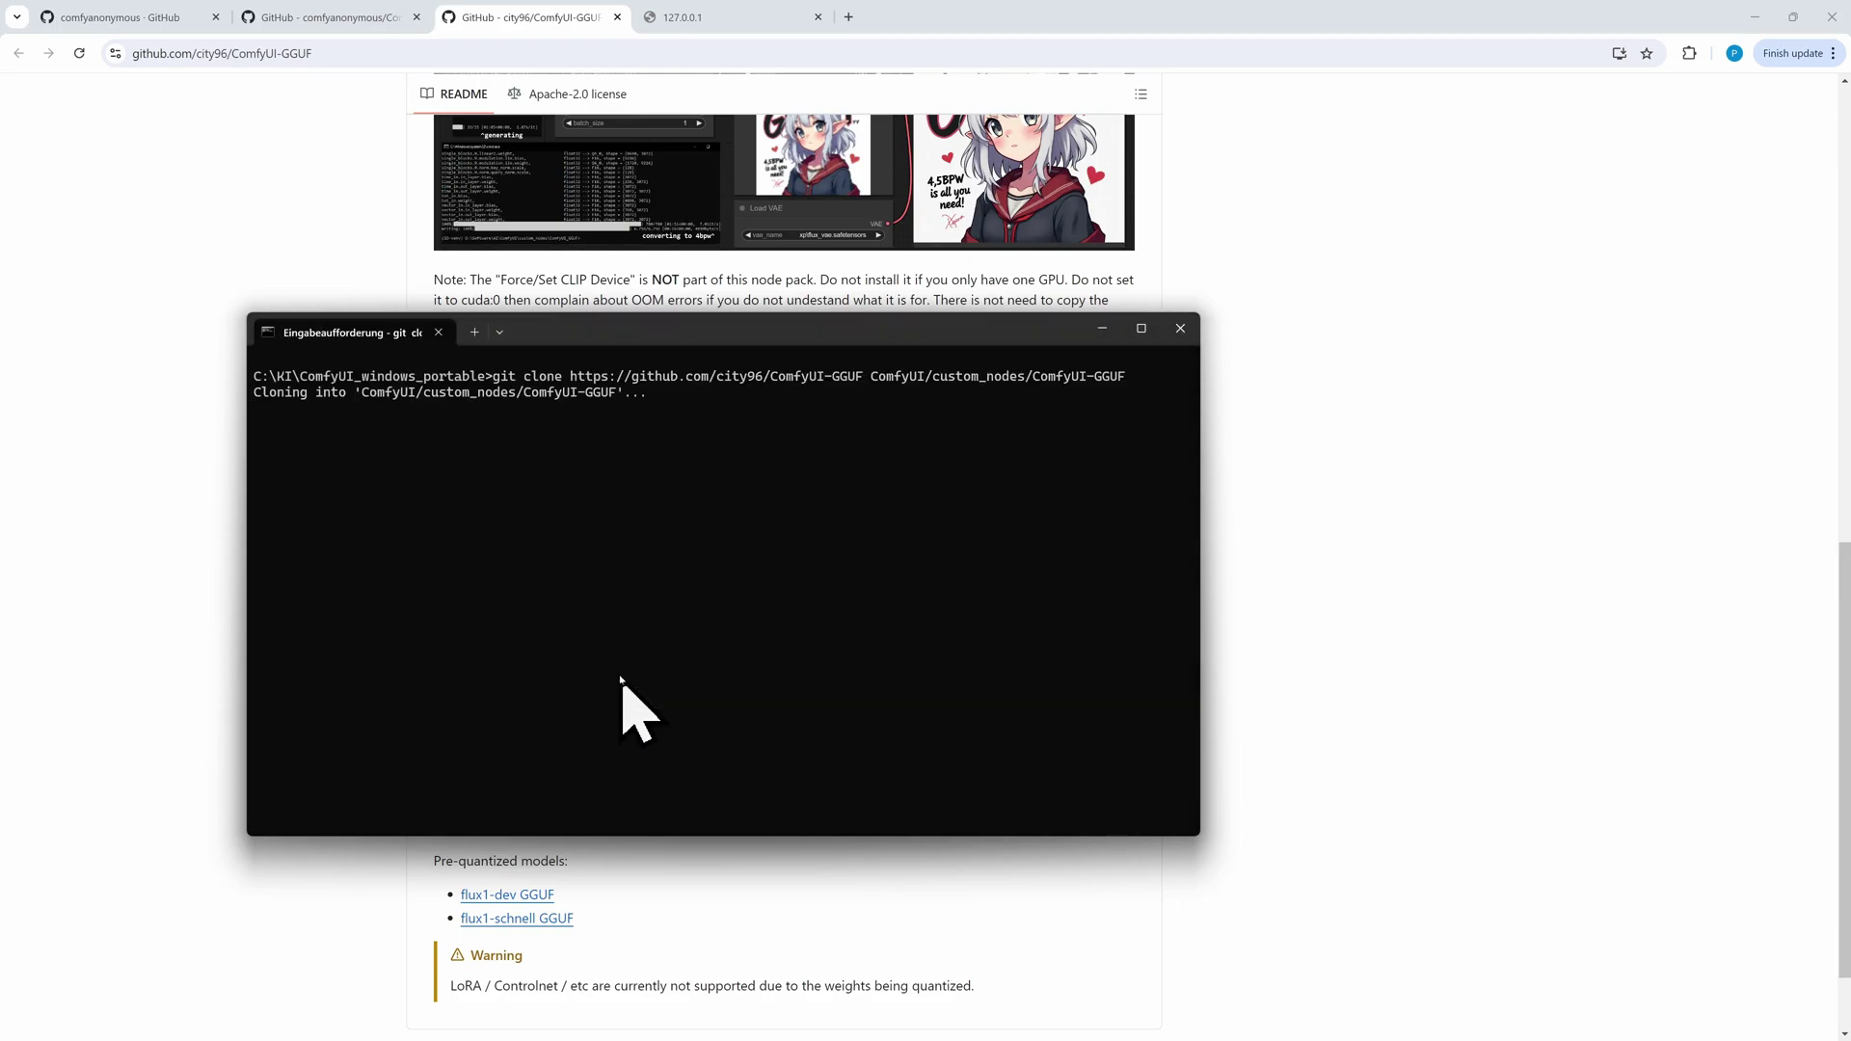
key("Return")
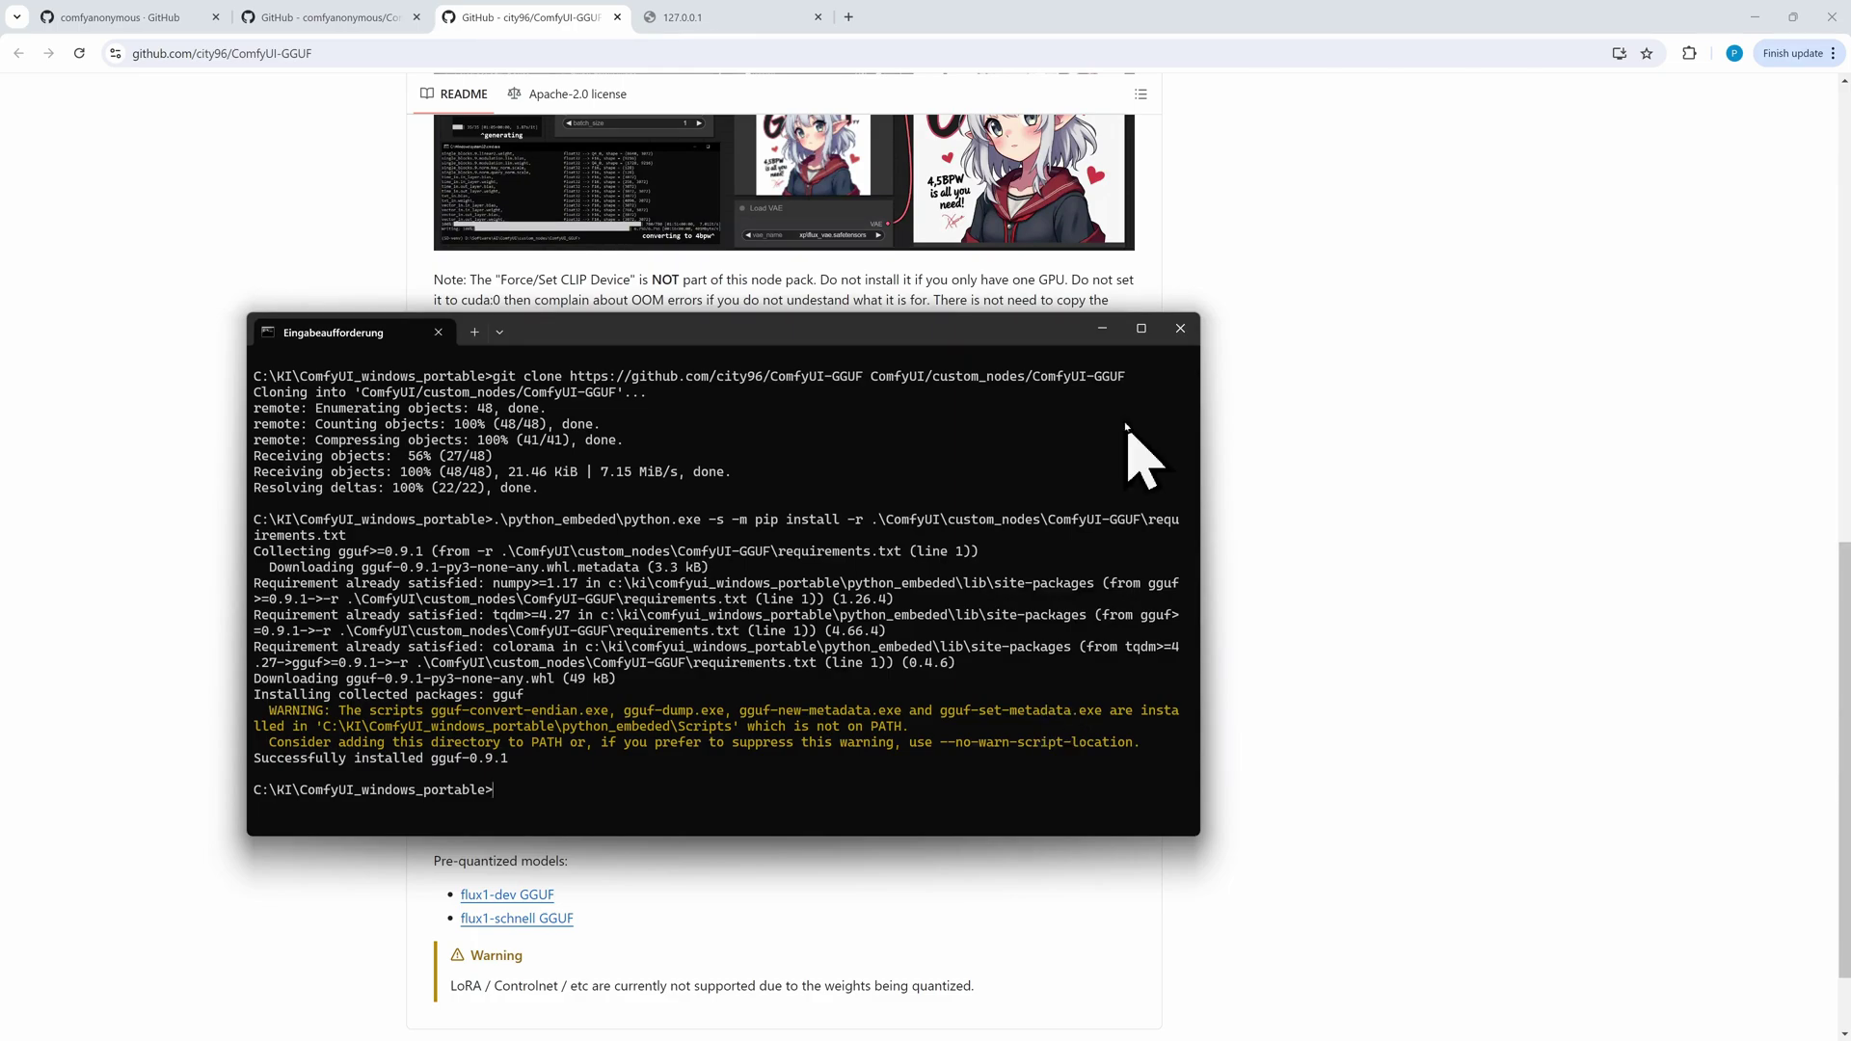
Step: Tab-complete the run_c launch script name, then put the console aside
type("run_c")
key("Tab")
key("alt+Tab")
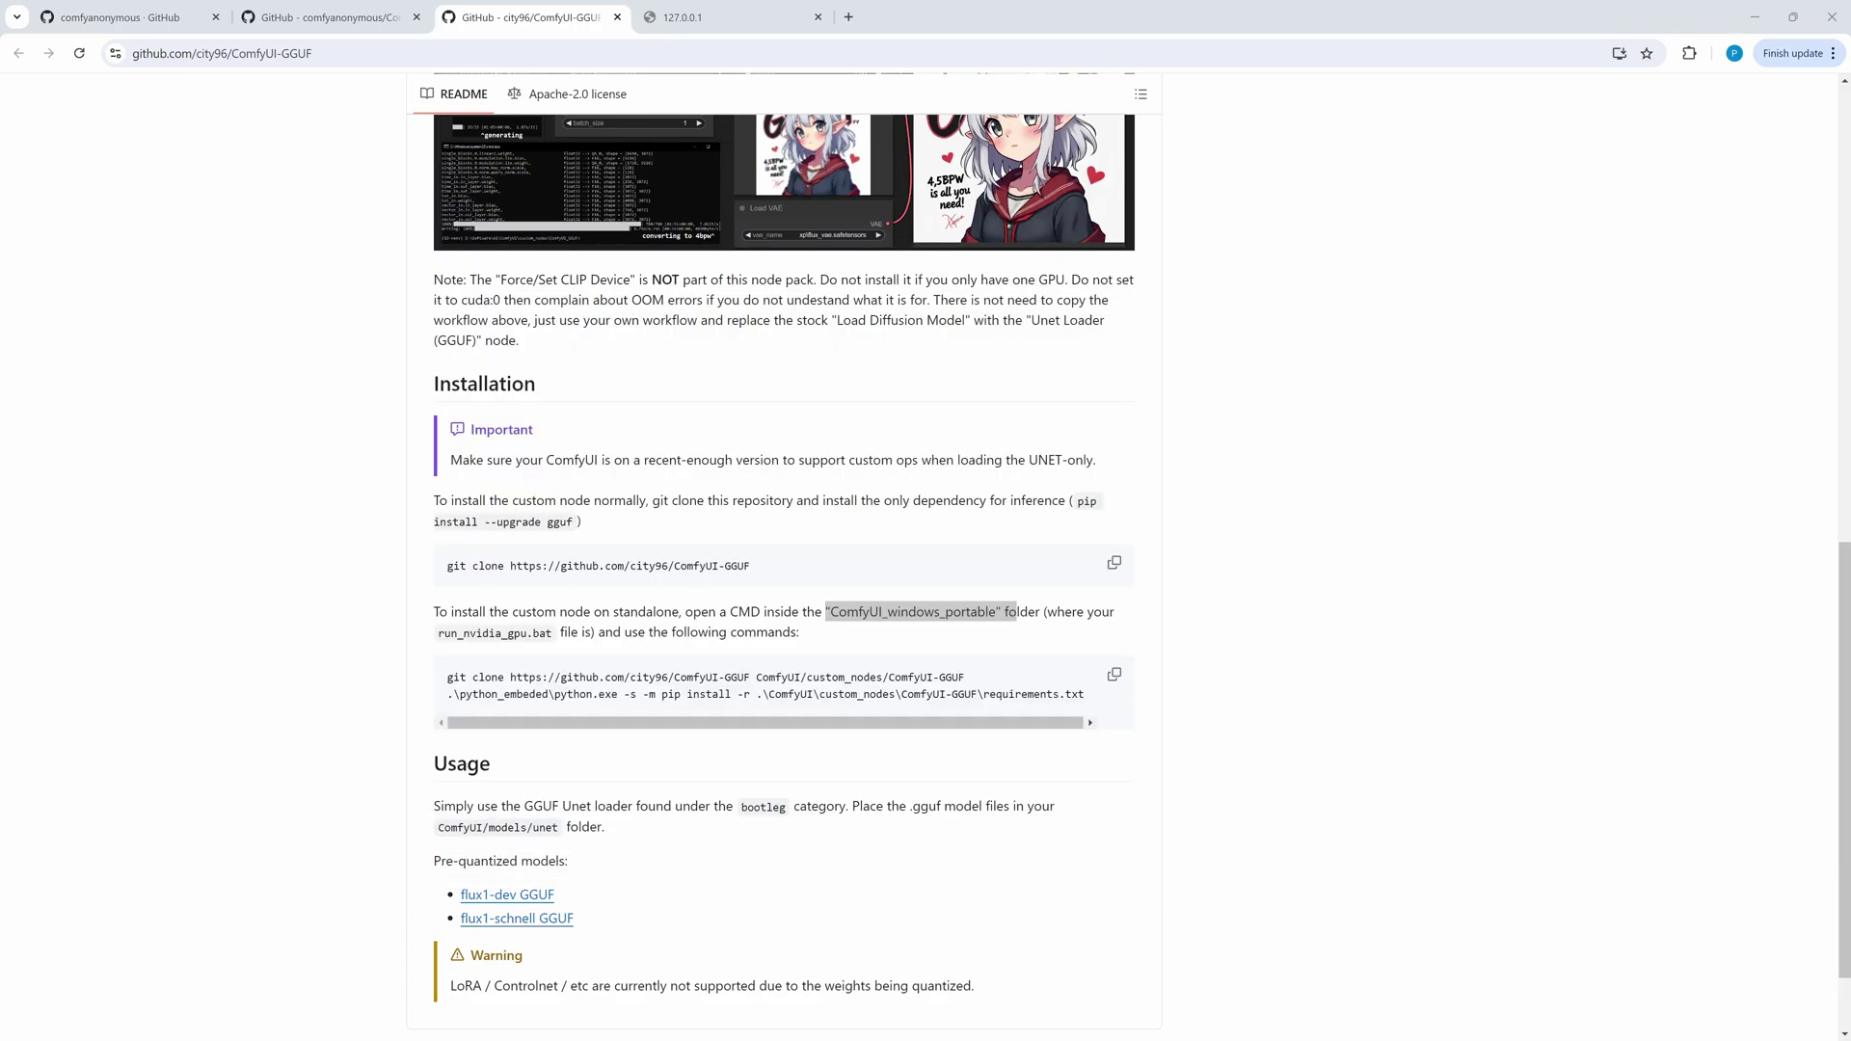
Step: List the folder with dir and install gguf via .\venv\Scripts\pip.exe install gguf
key("alt+Tab")
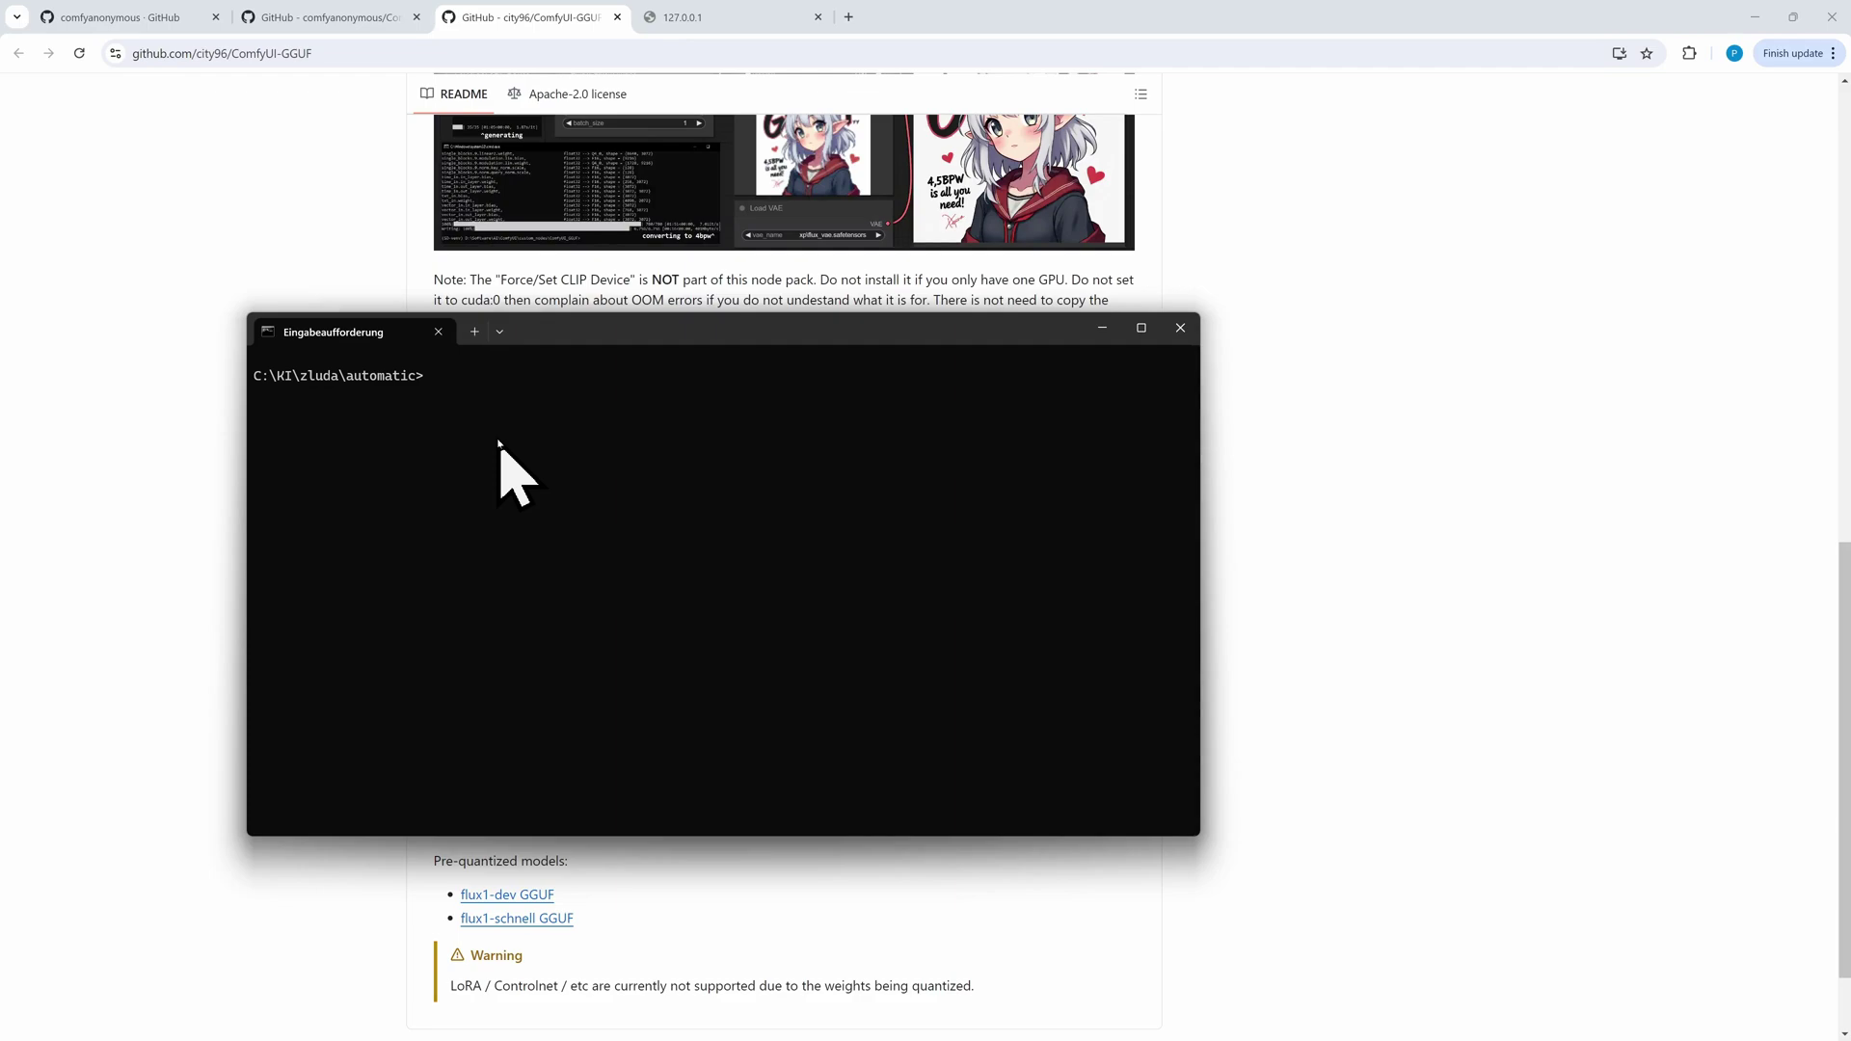
type("dir")
key("Return")
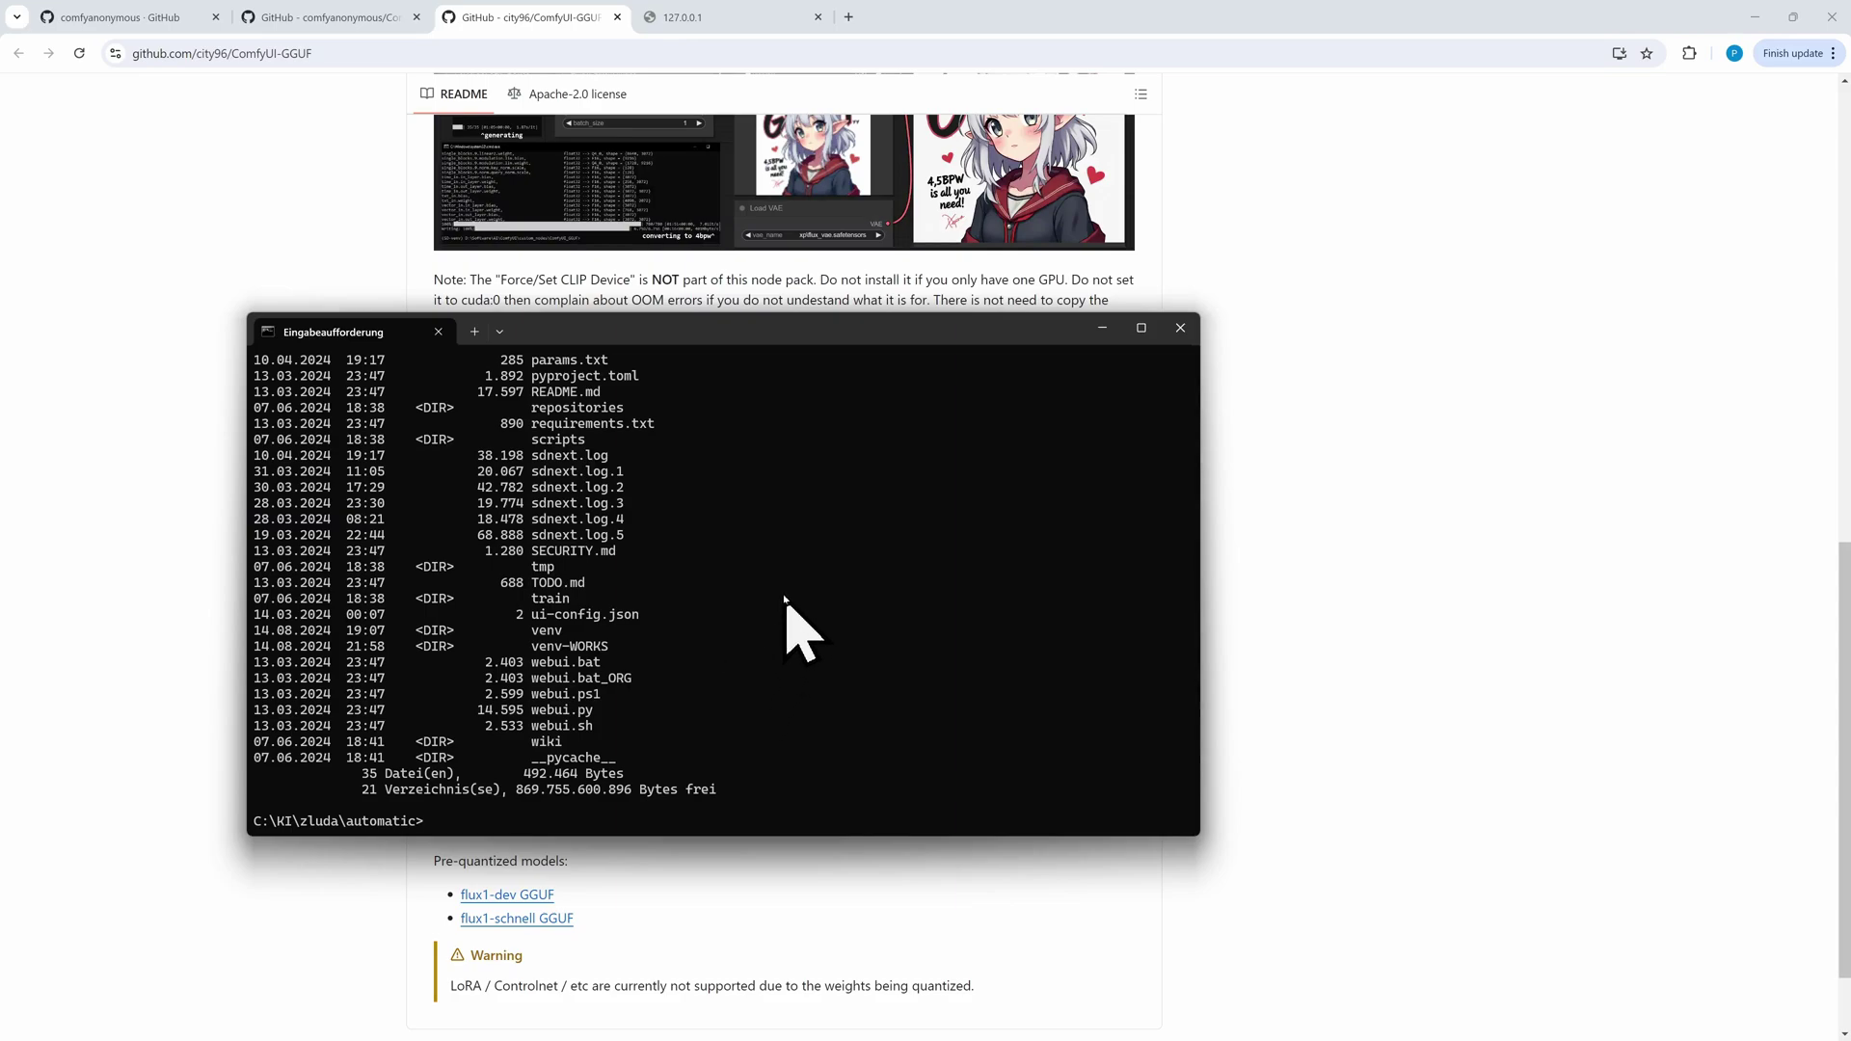
type(".\\venv\\Scripts\\pip.exe install gguf")
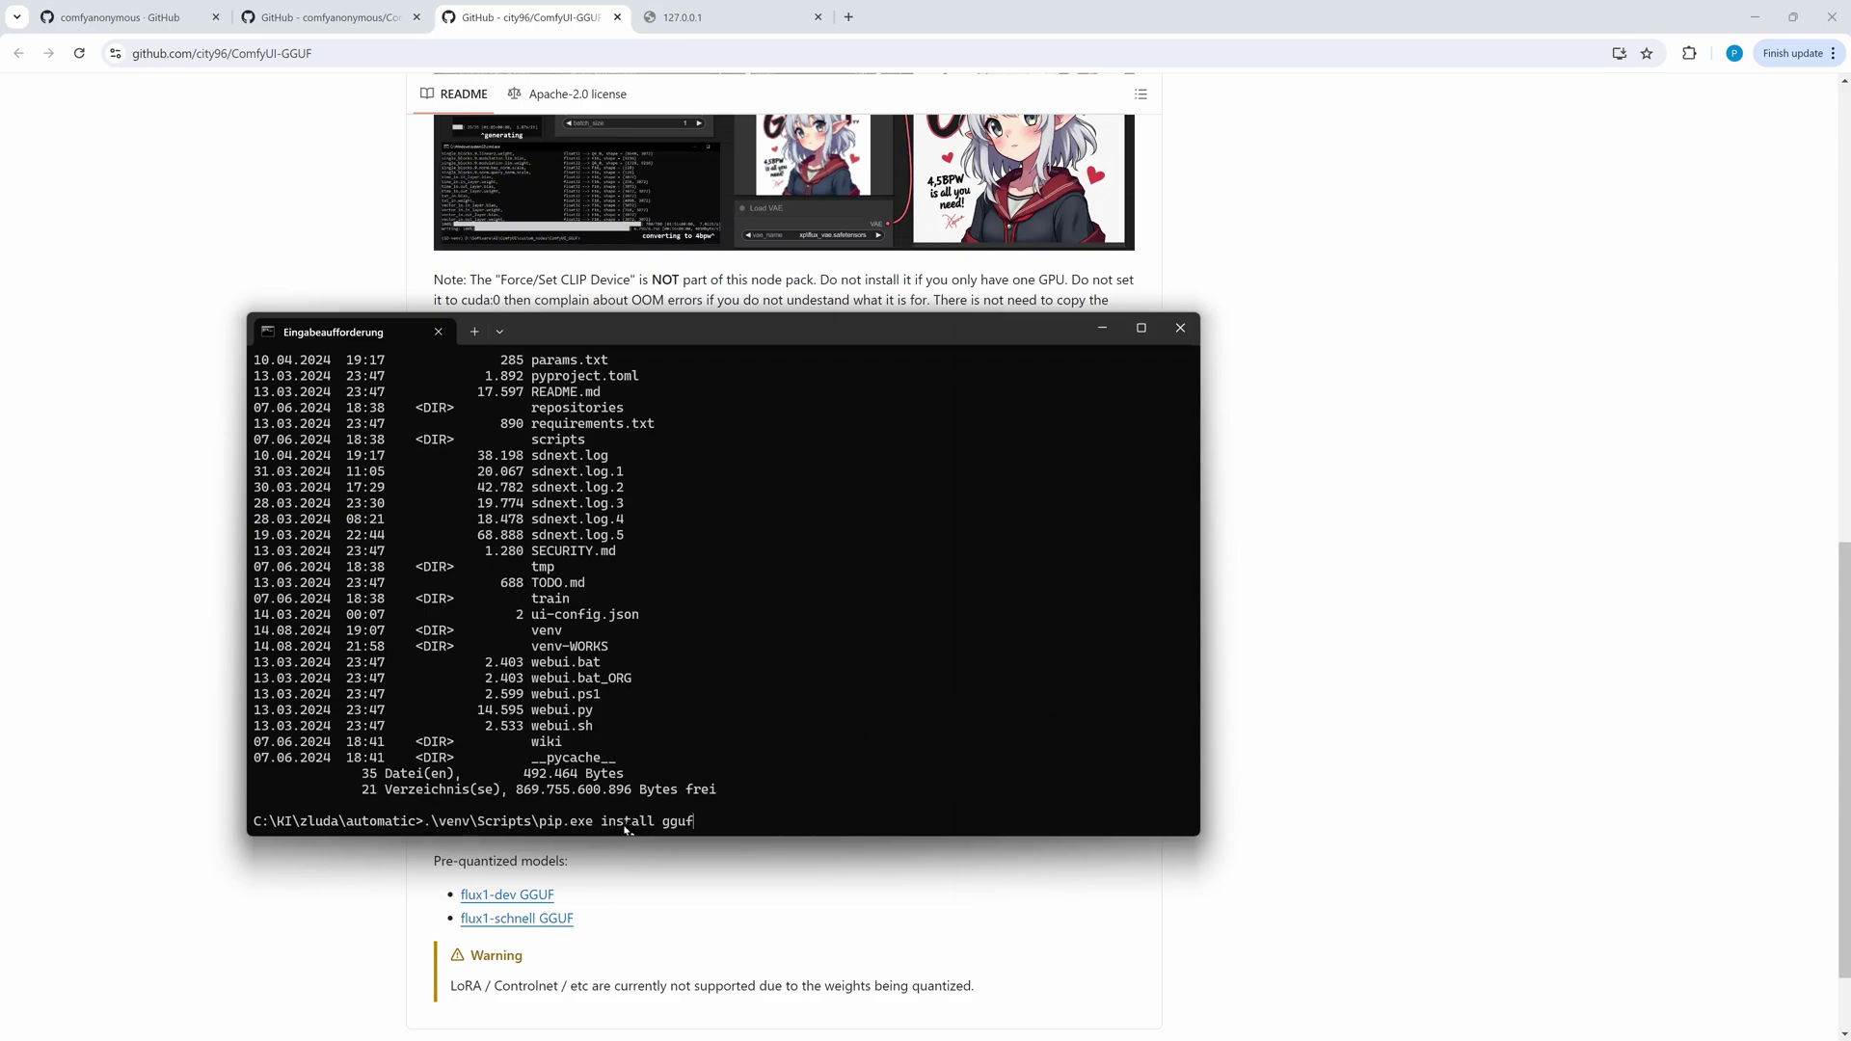
key("Return")
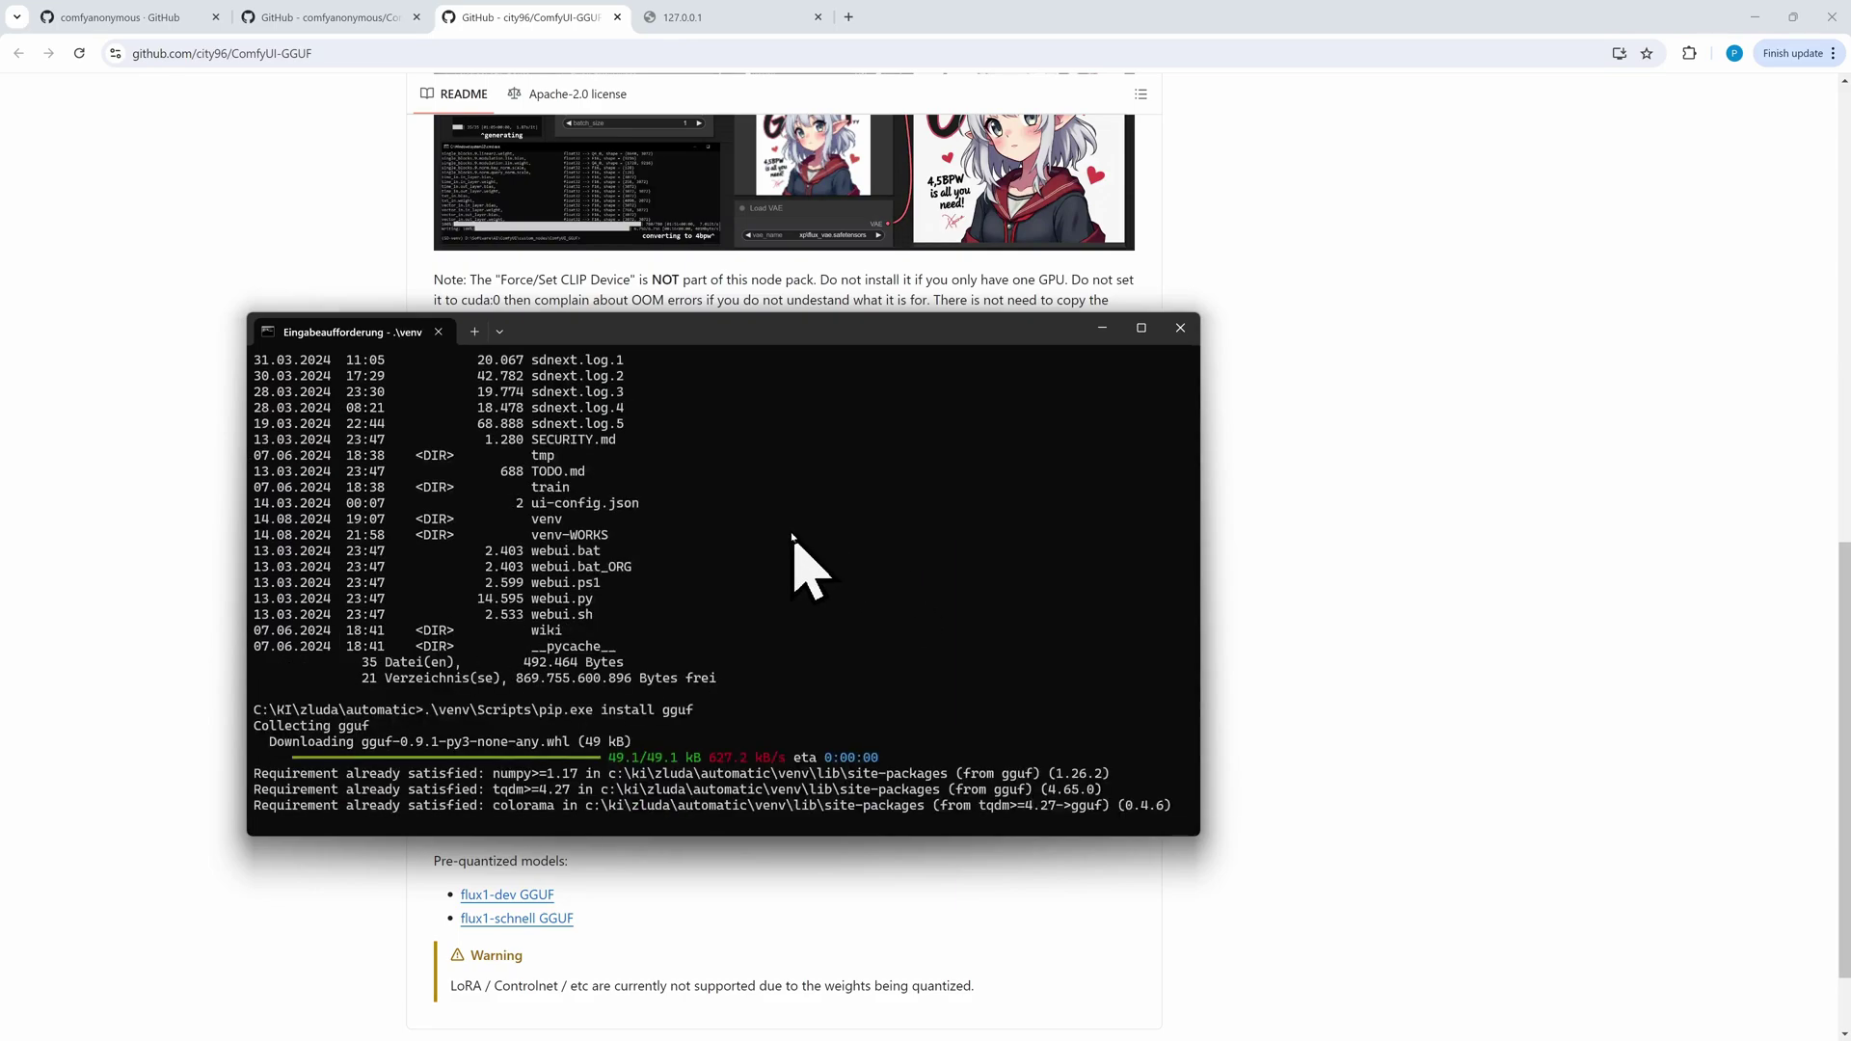
Step: Change directory back to \ki\ComfyUI_windows_portable using Tab completion
type("cd \\k")
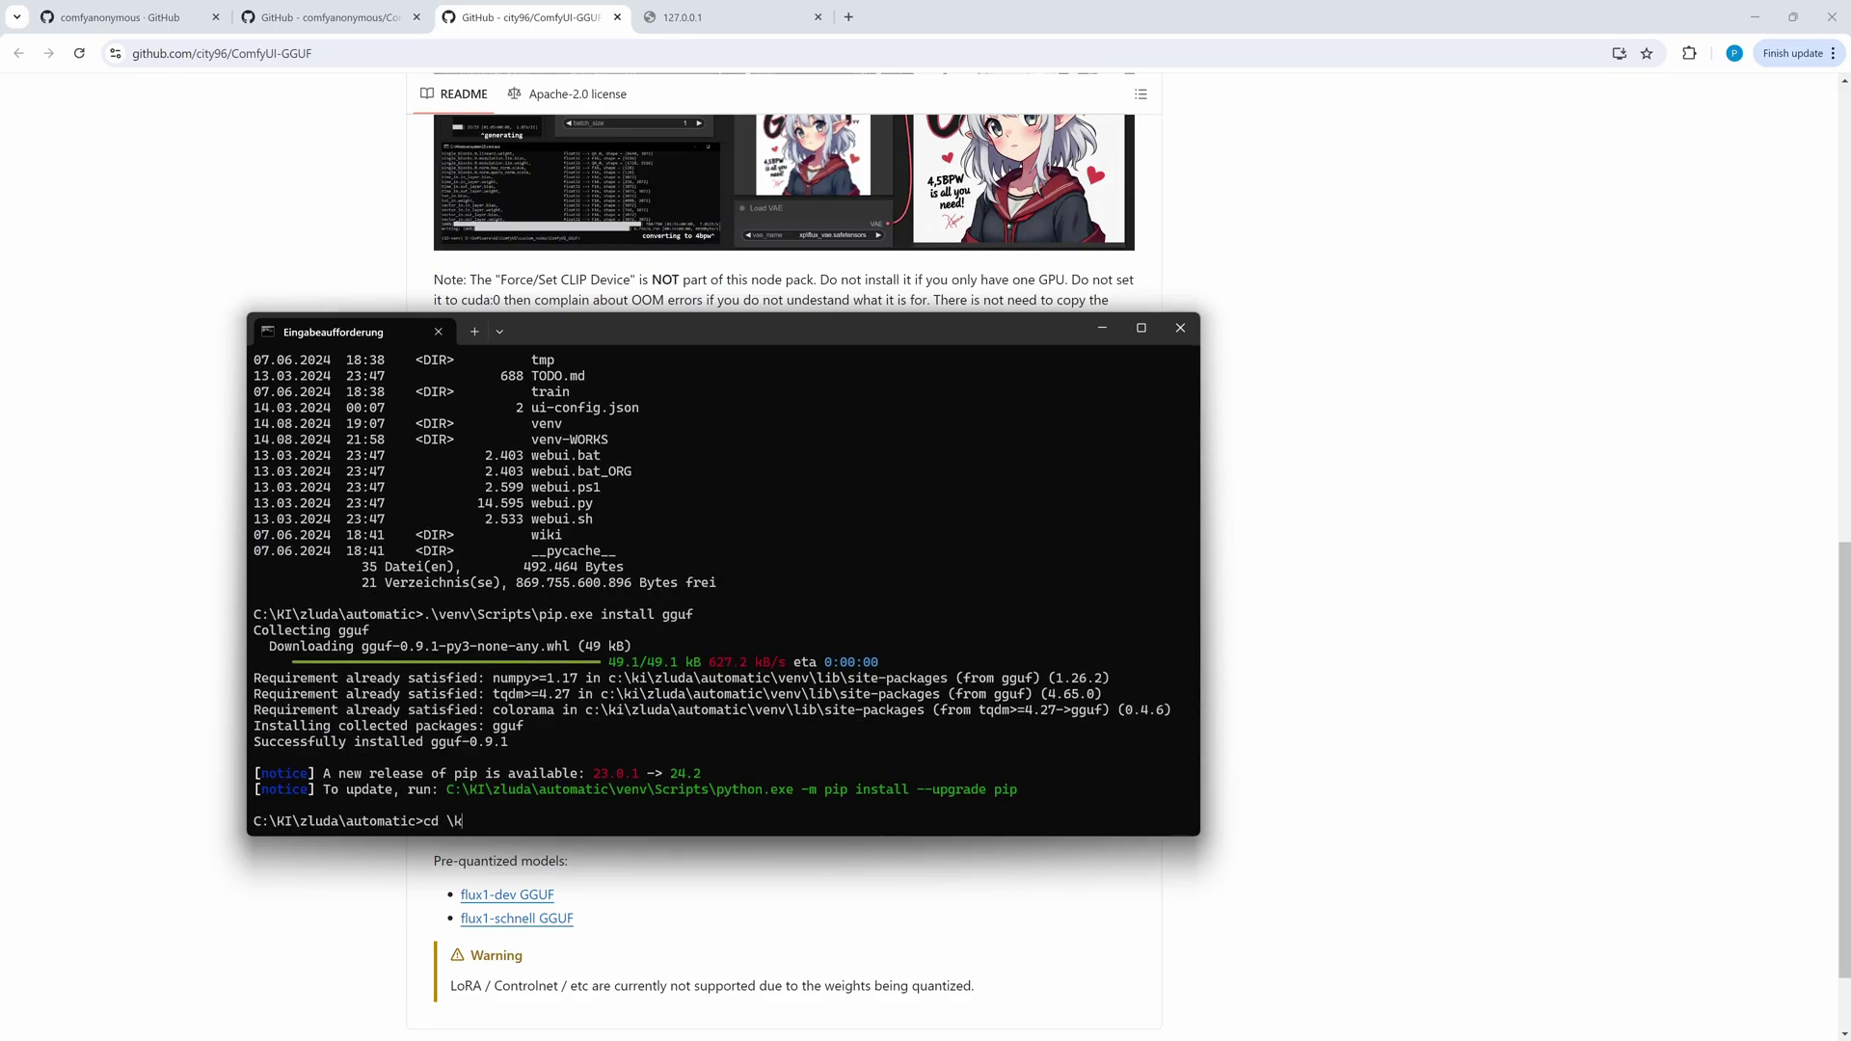
type("i\\comf")
key("Tab")
key("Return")
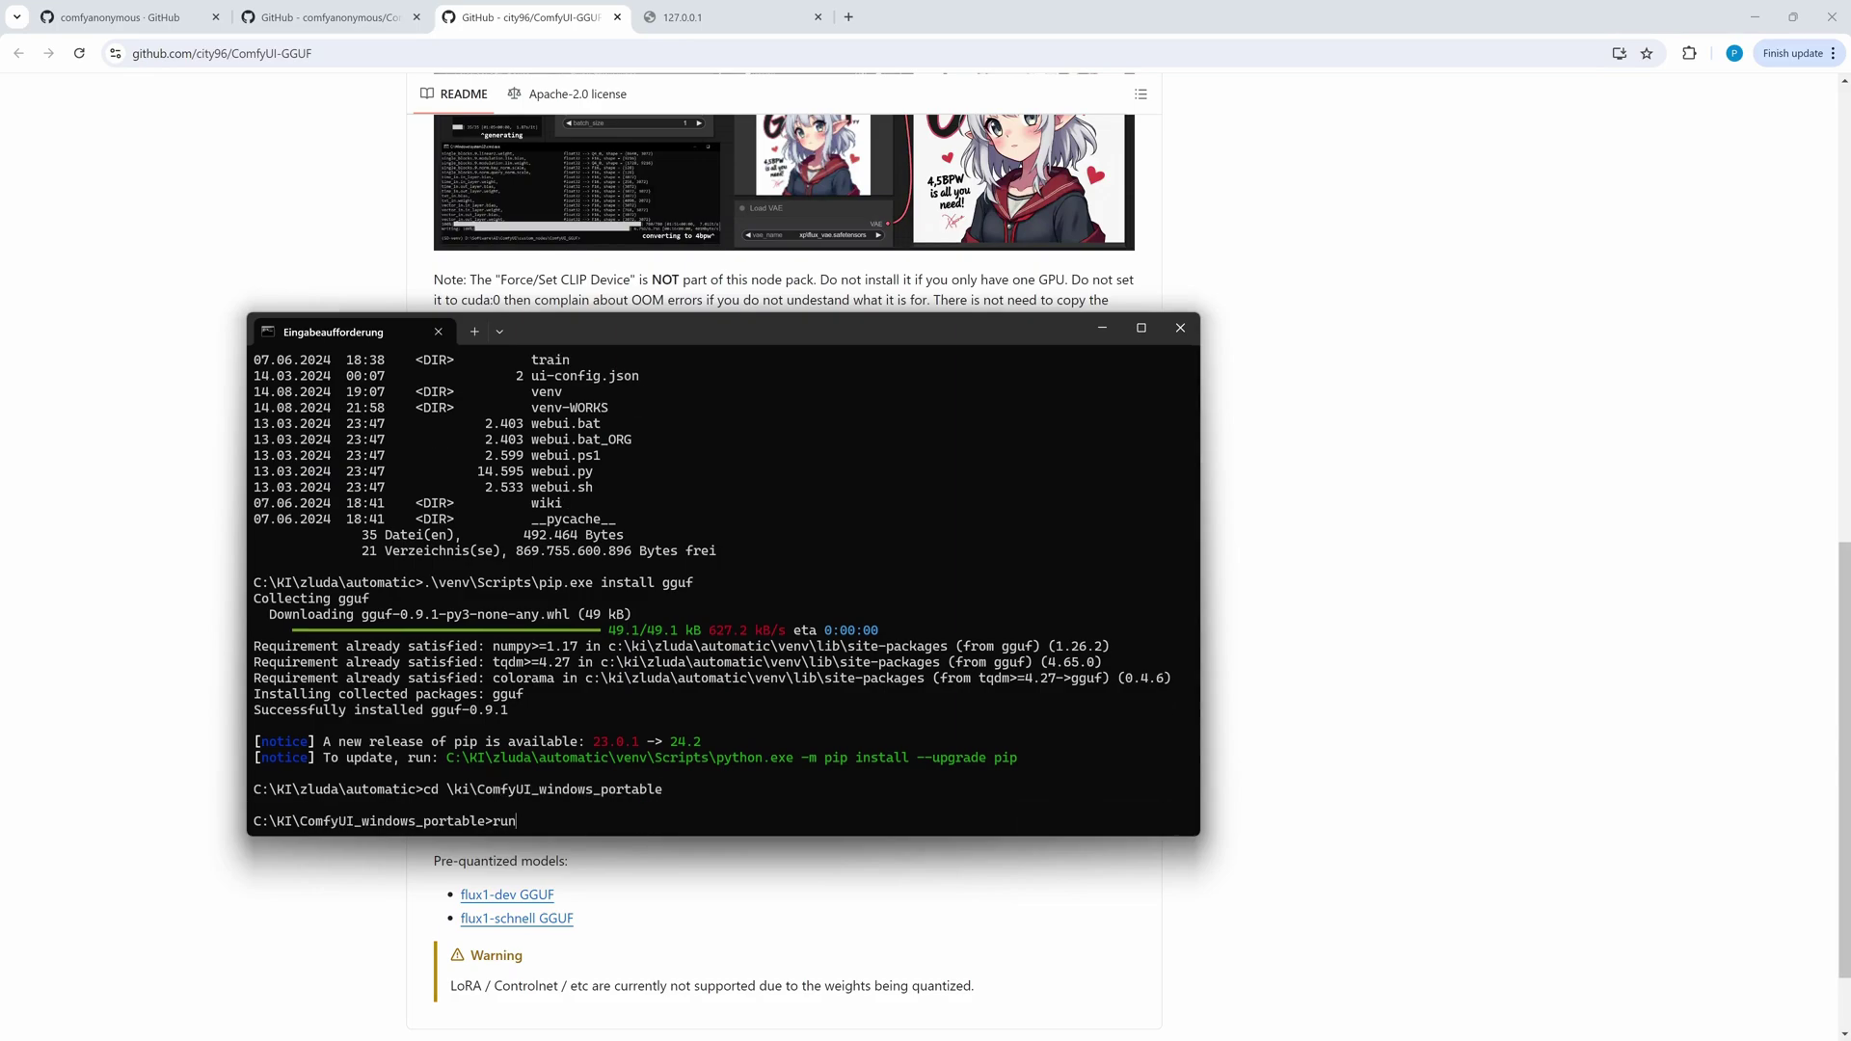
Step: Launch run_zluda.bat and view the ComfyUI interface at 127.0.0.1:8188
type("run_z")
key("Tab")
key("Return")
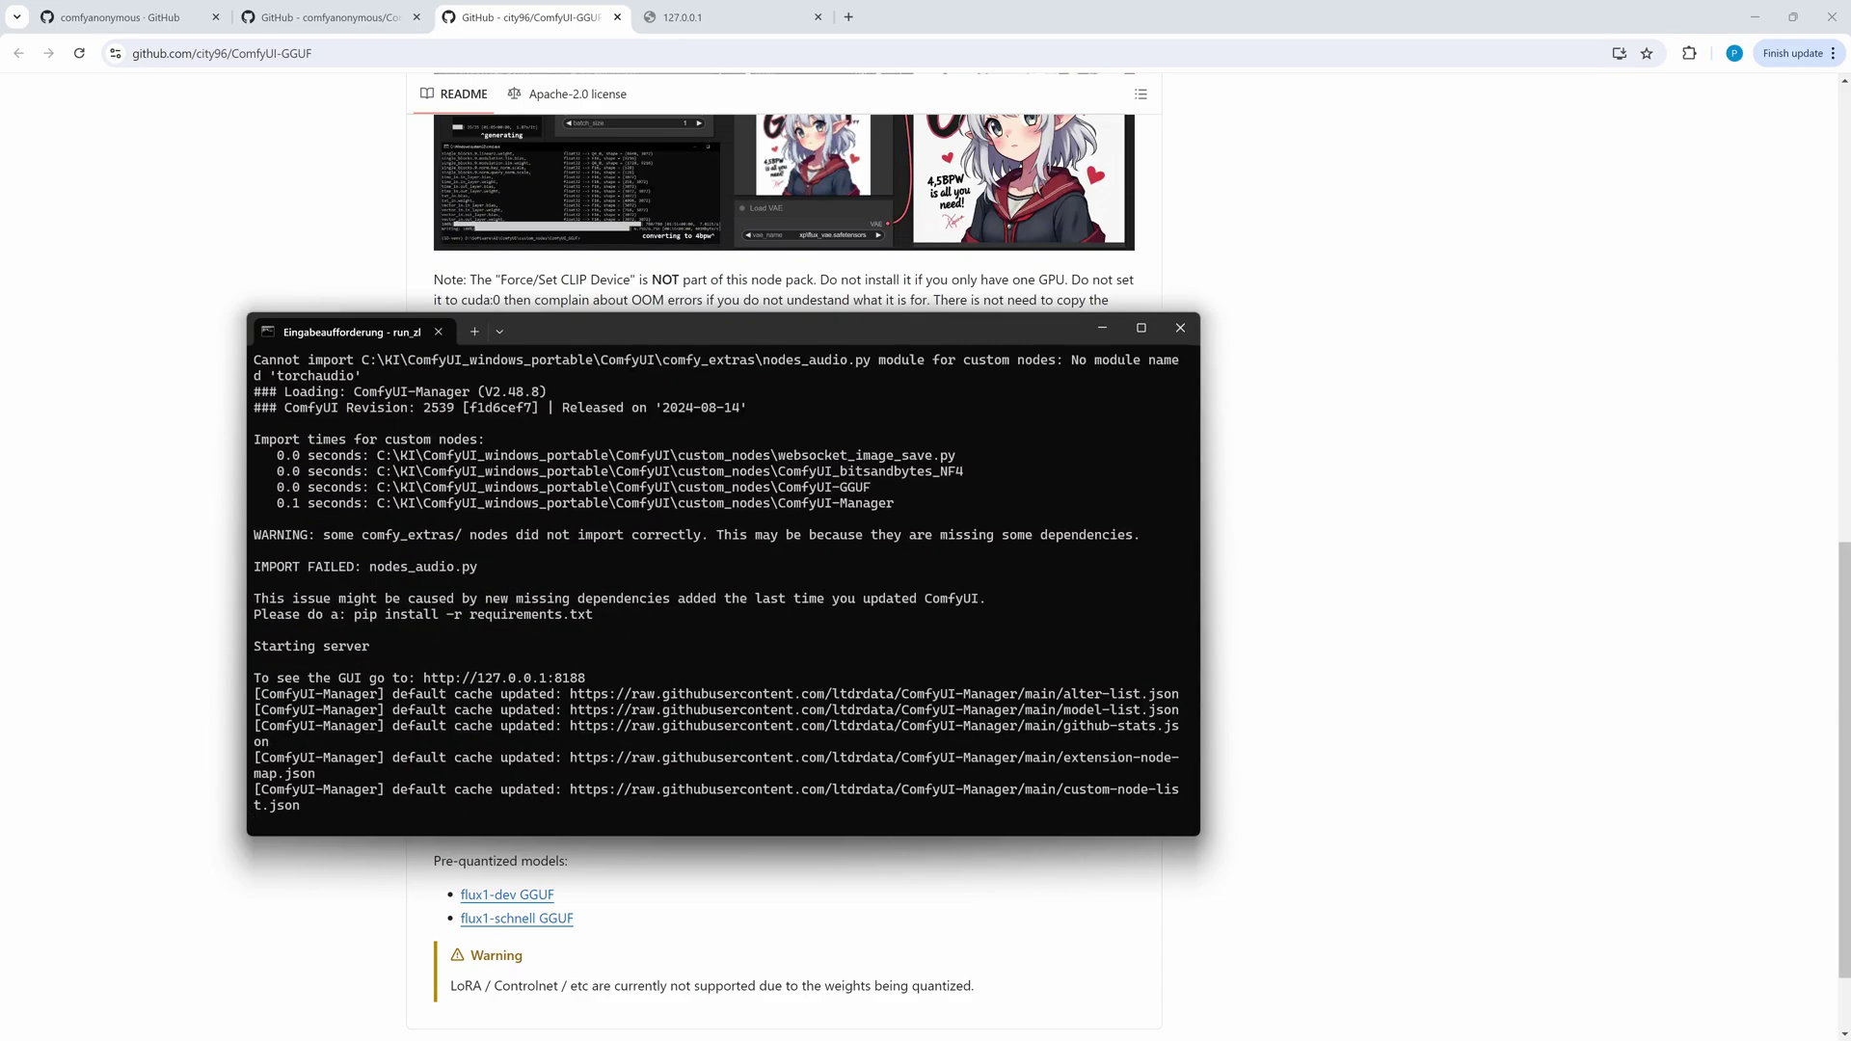
left_click(729, 16)
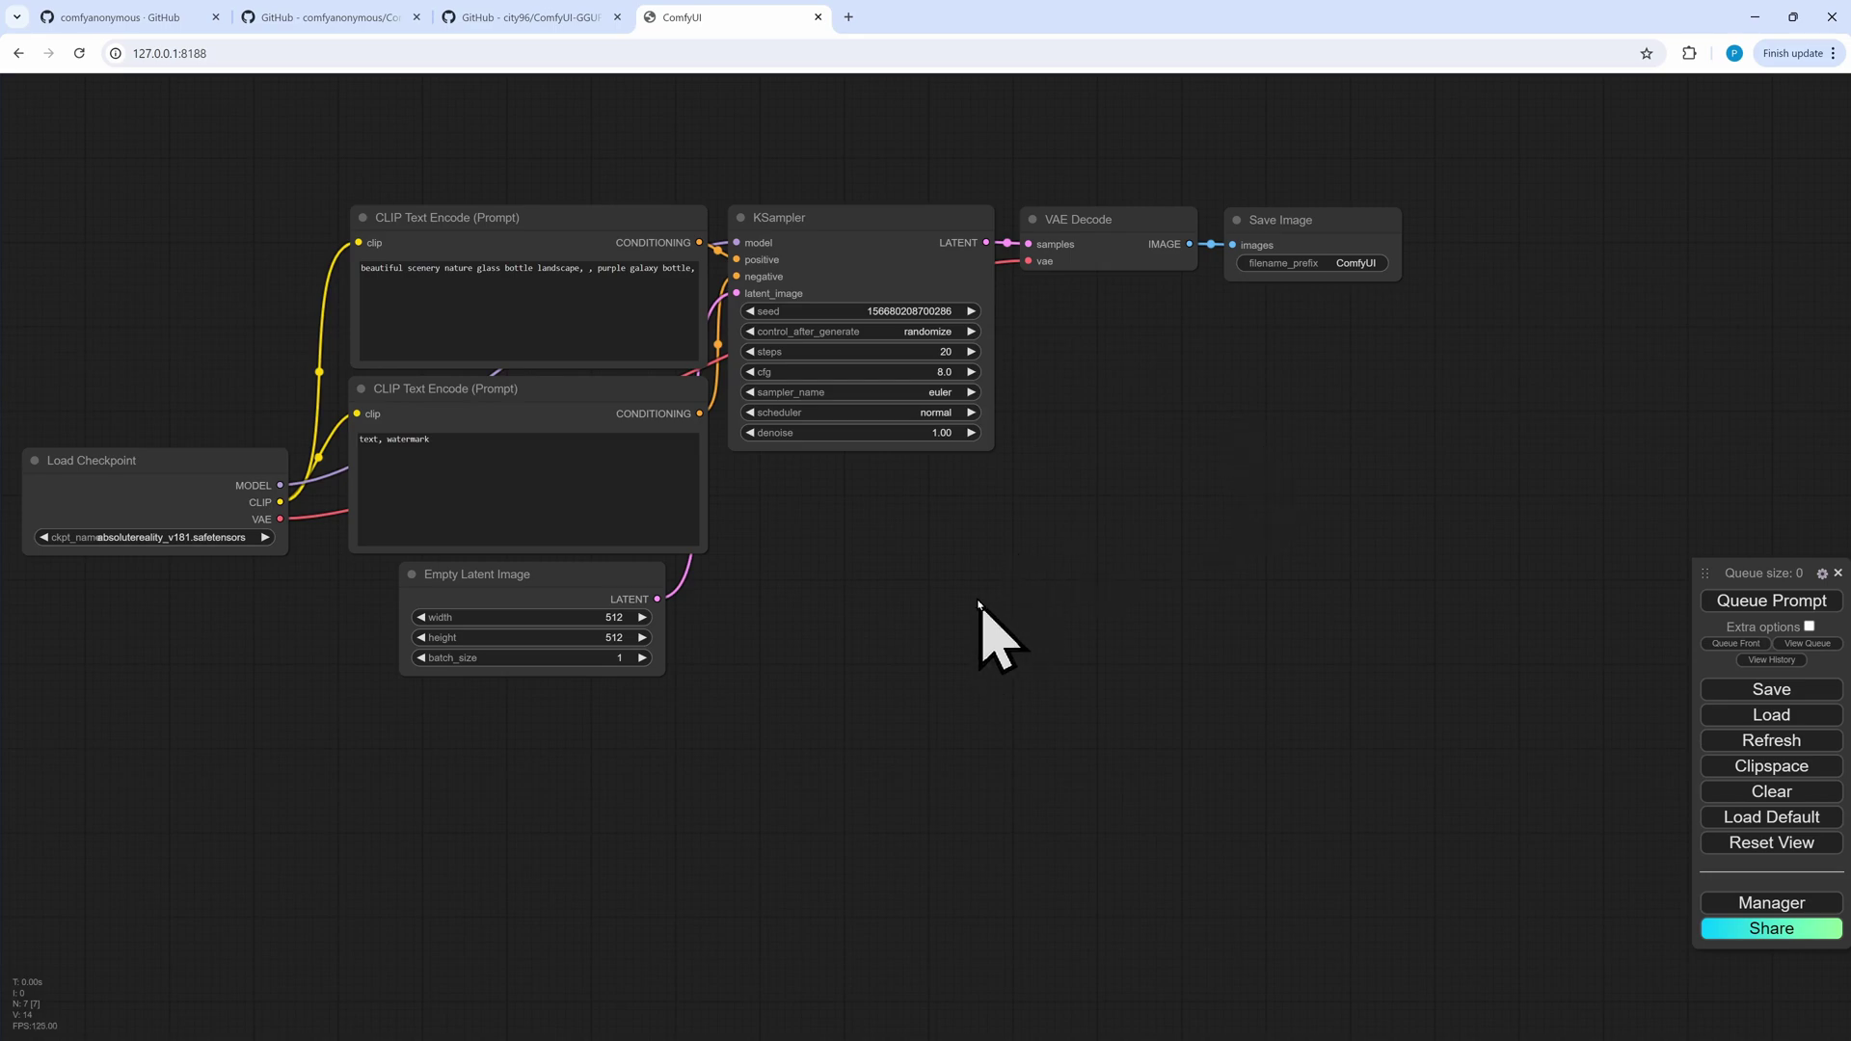
Step: Go to ComfyUI_examples > flux and drag the 4-step Flux Schnell example image into ComfyUI
key("ctrl+Tab")
middle_click(1145, 267)
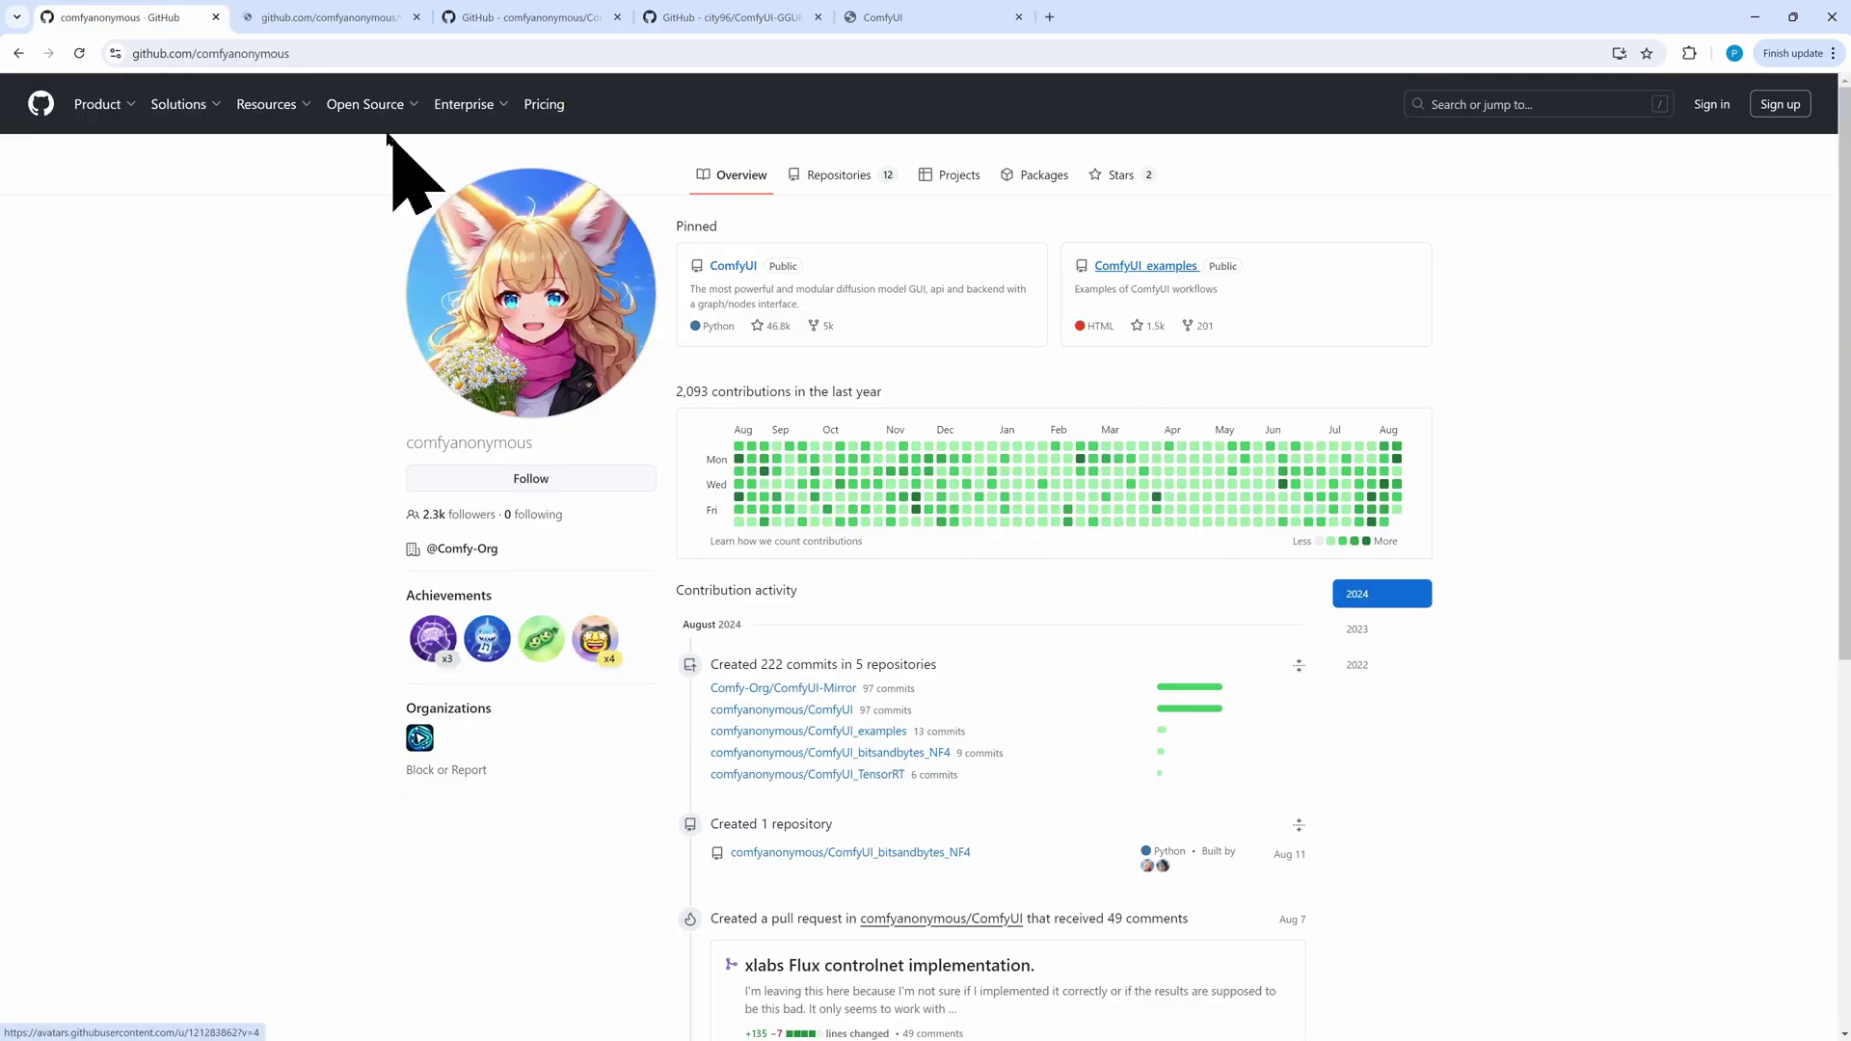
left_click(308, 20)
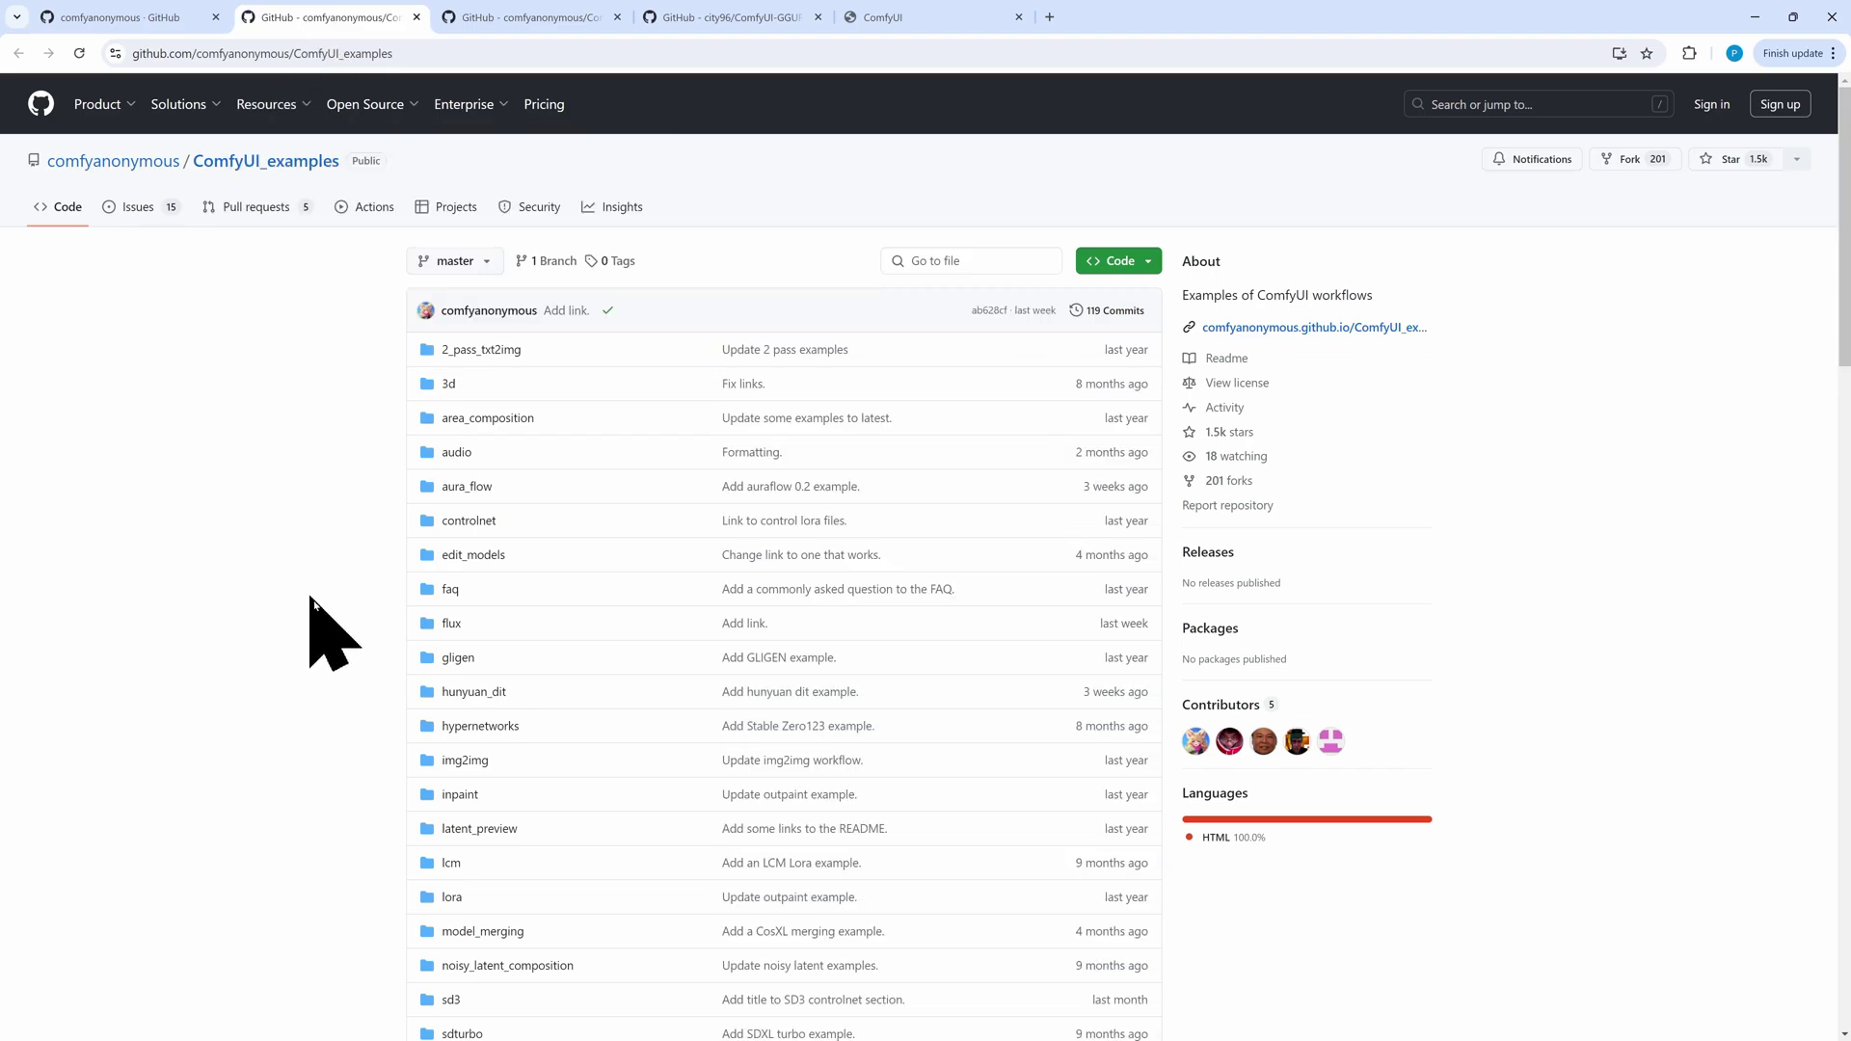
left_click(448, 624)
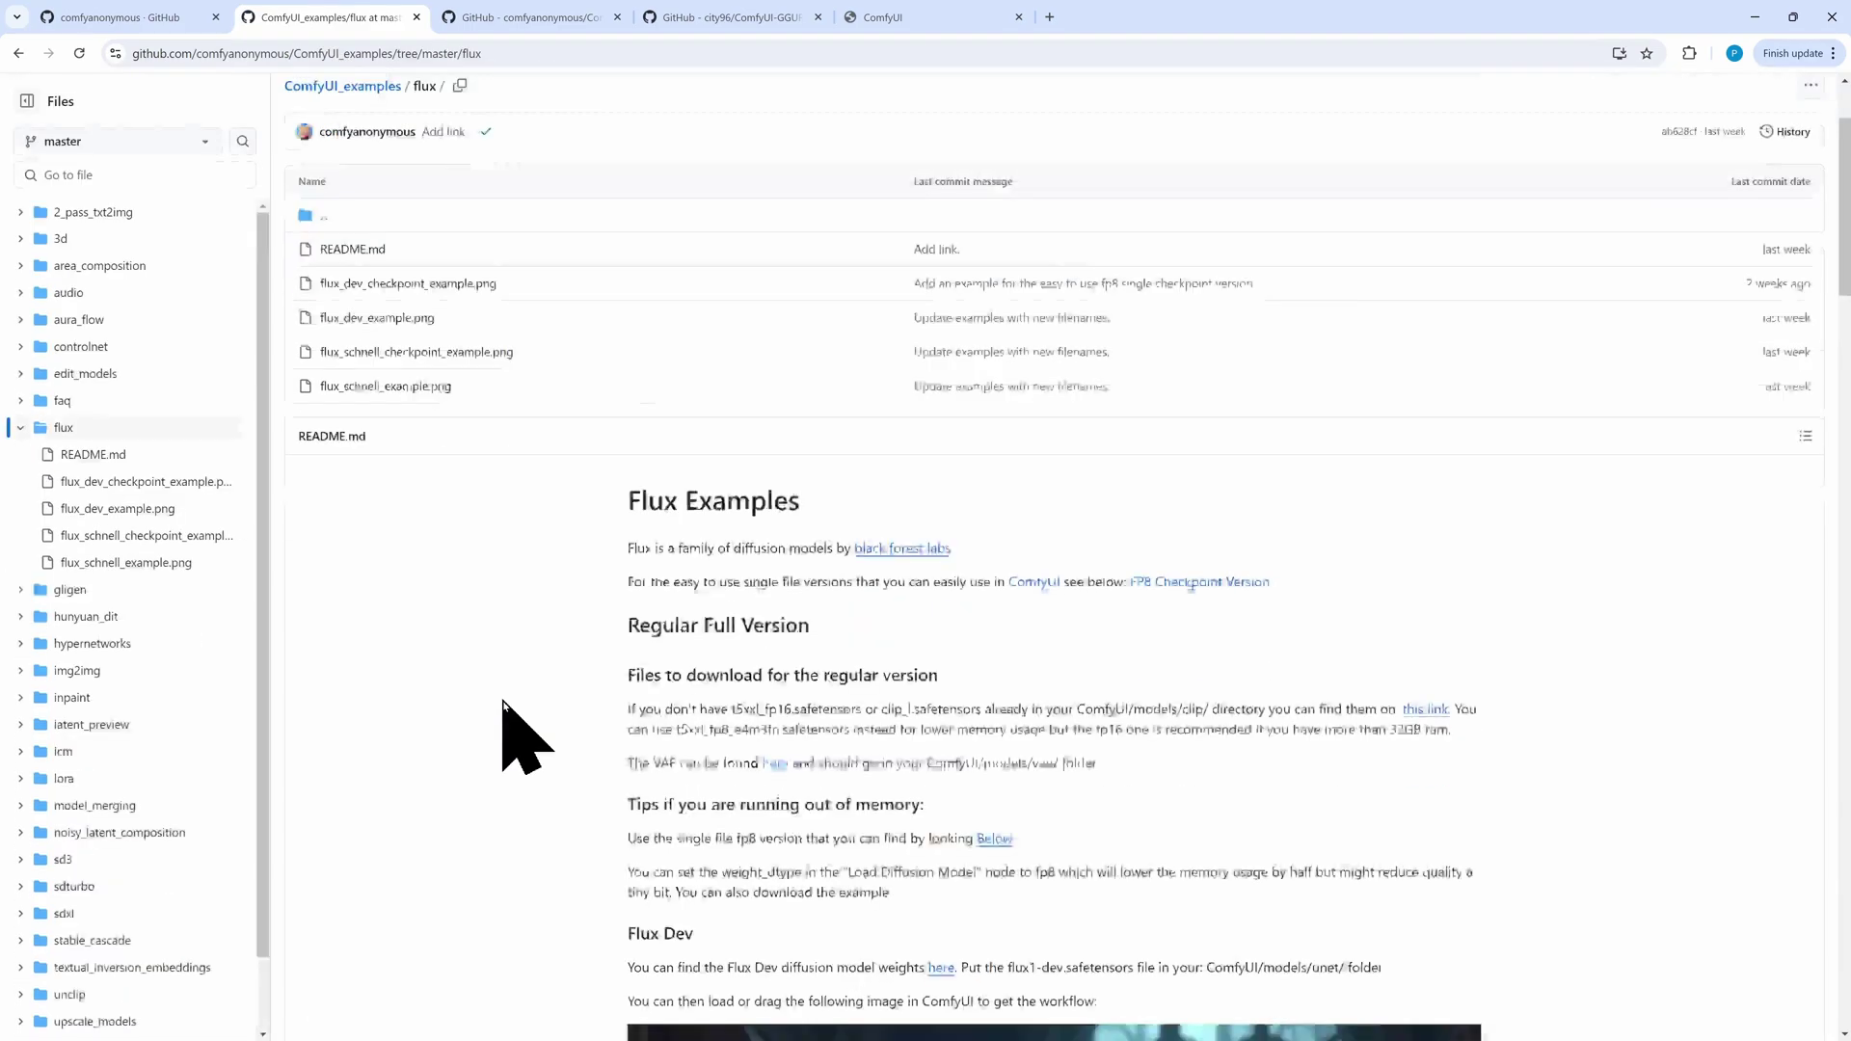
scroll(503, 718, "down", 5)
scroll(503, 718, "down", 15)
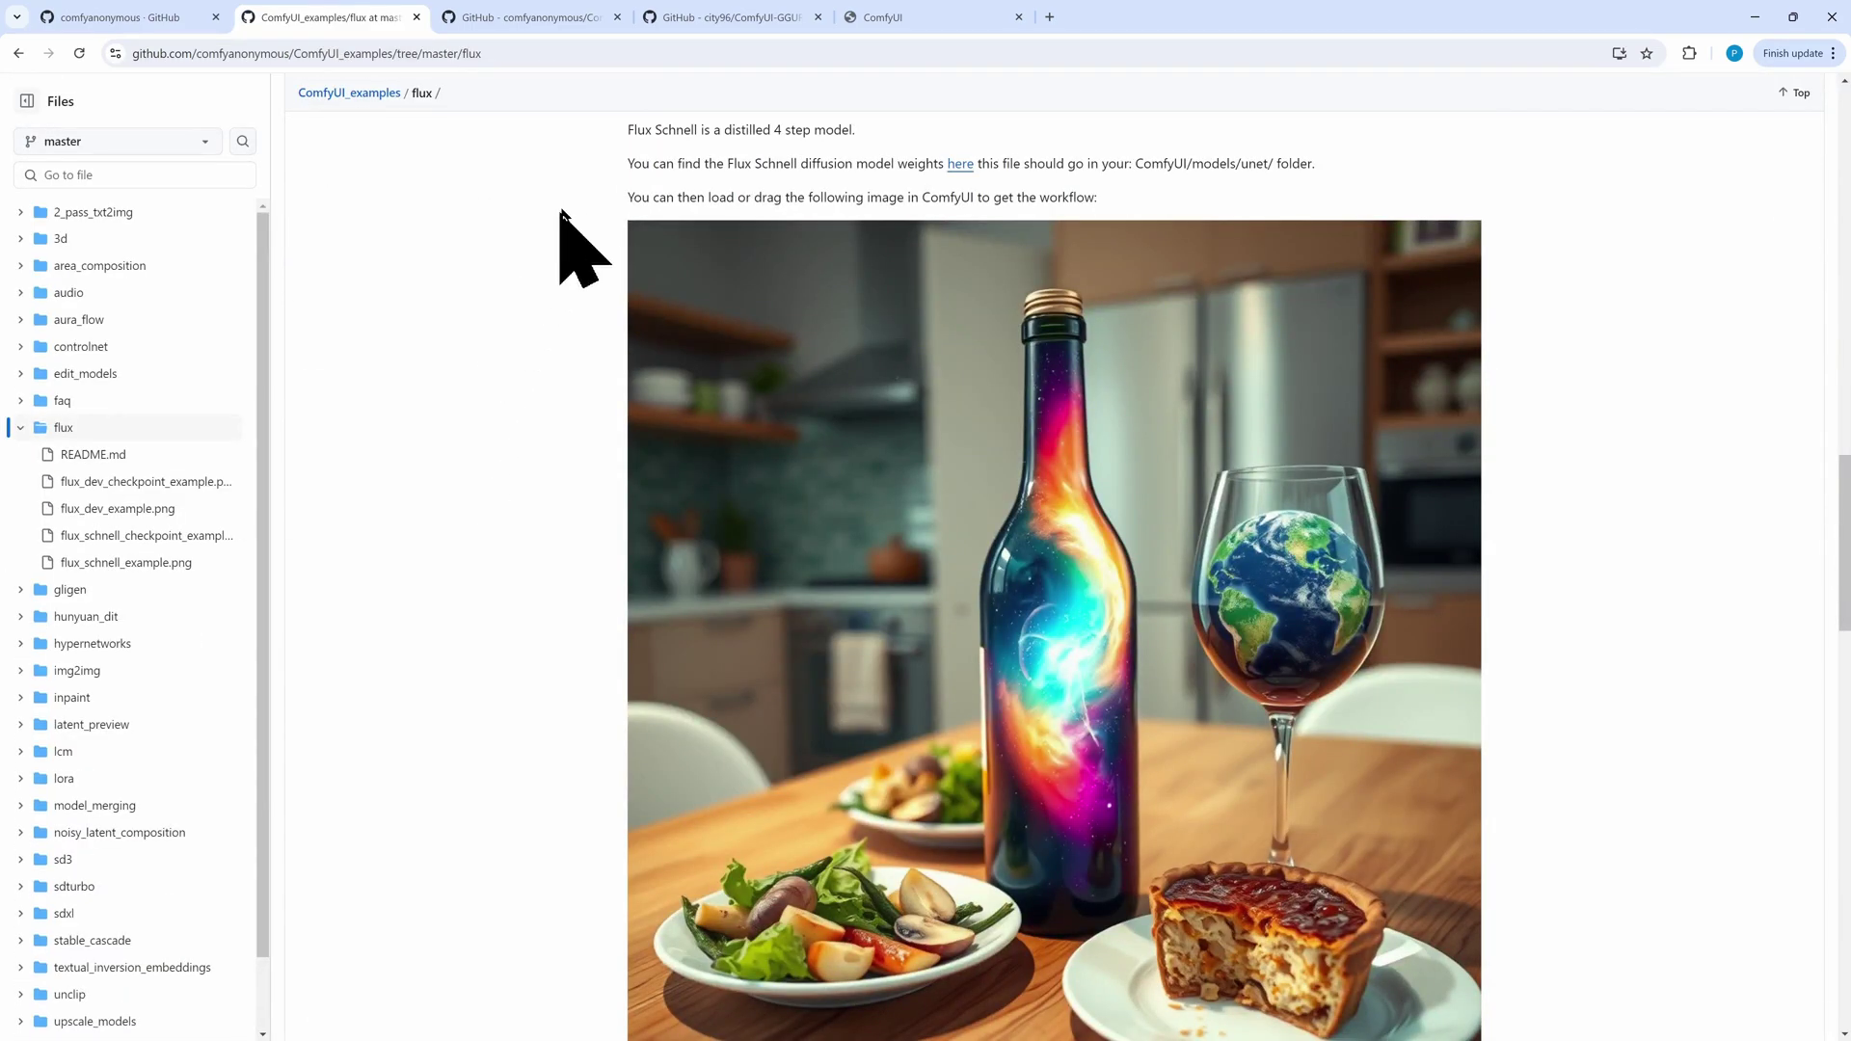
left_click_drag(637, 129, 825, 129)
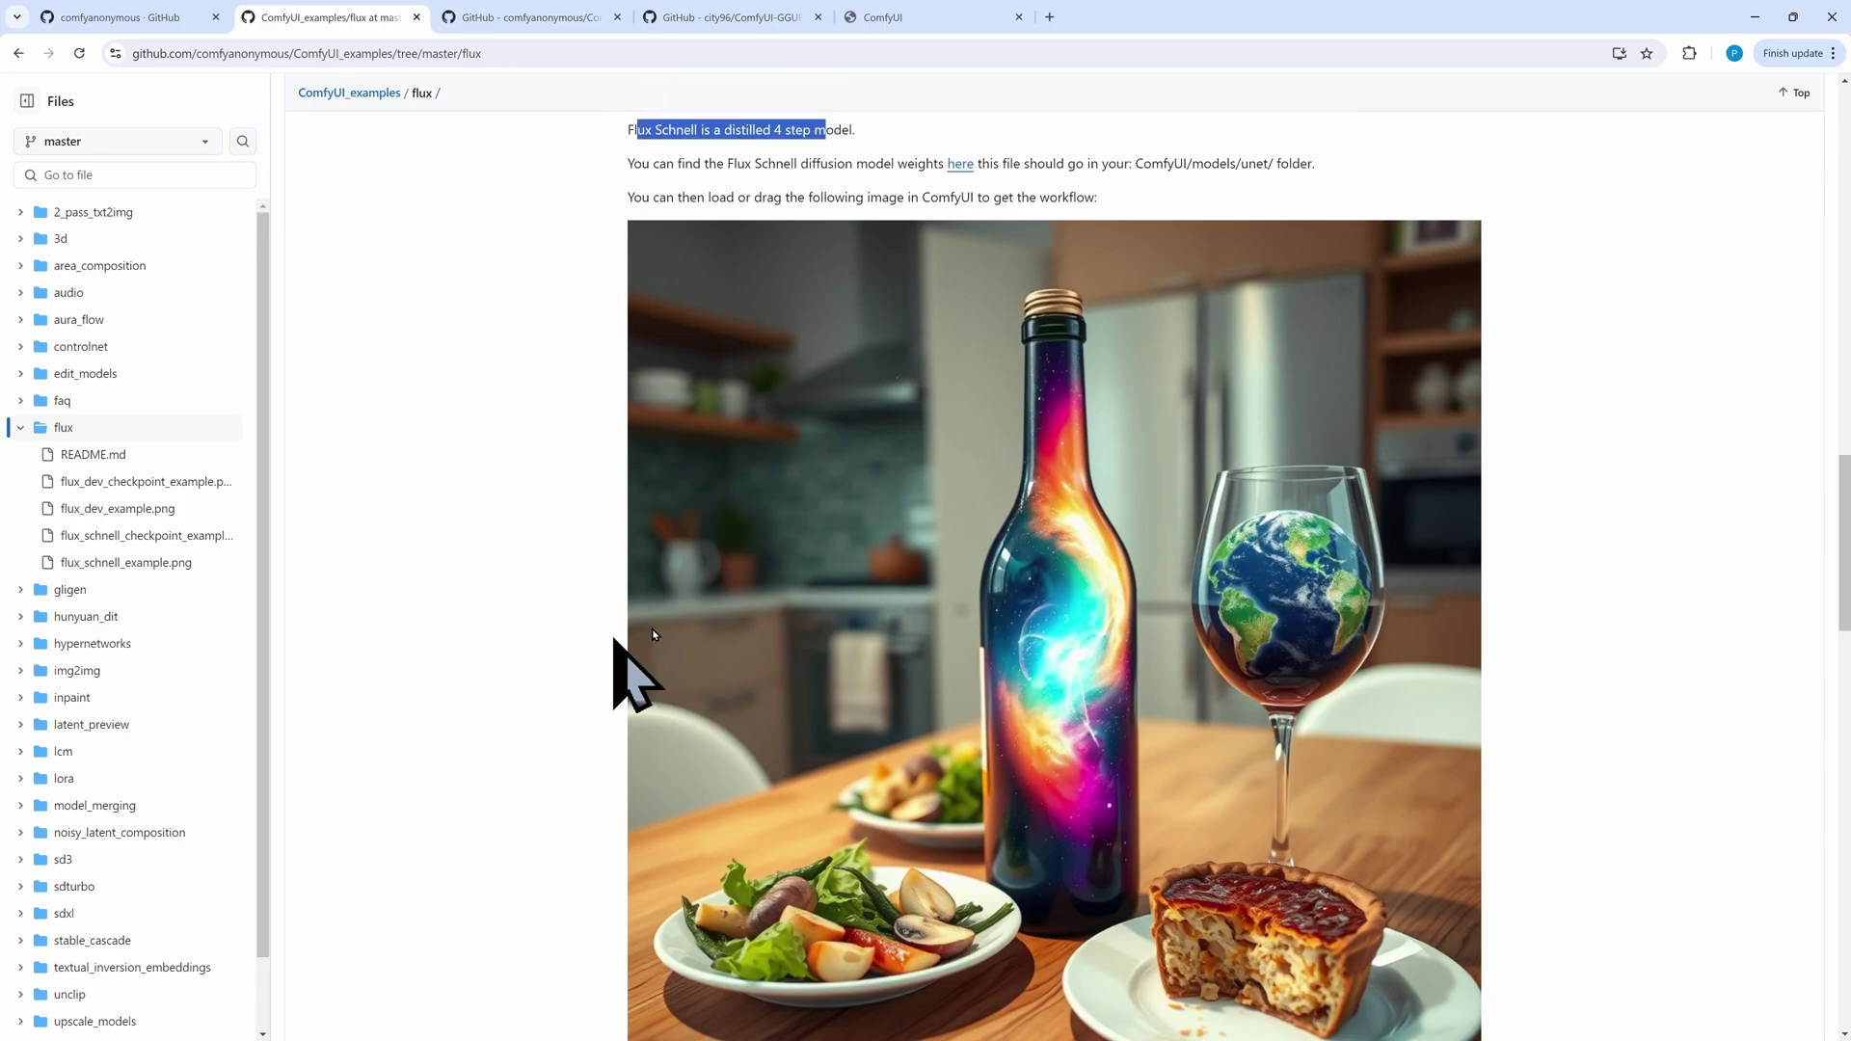
left_click_drag(895, 479, 1152, 538)
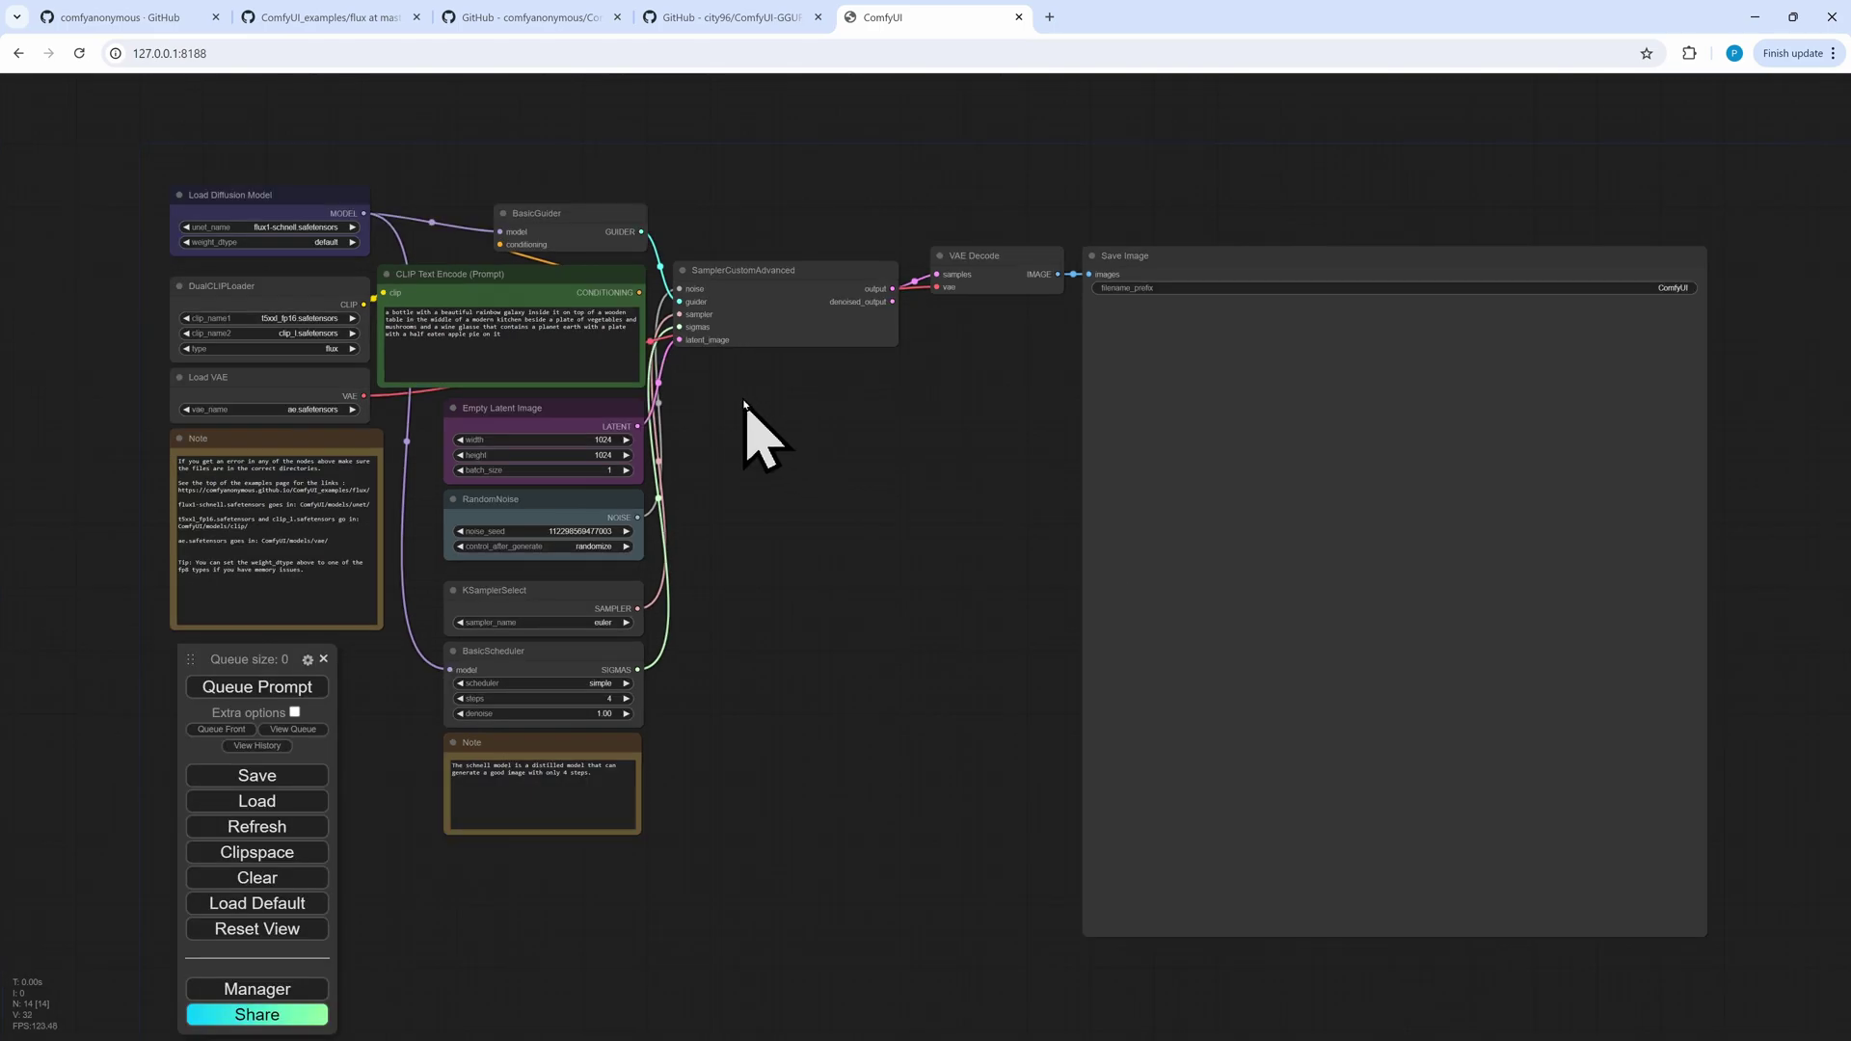
Step: Add a bootleg > Unet Loader (GGUF) node wired to BasicGuider and BasicScheduler, placed top-left
right_click(721, 382)
left_click(737, 381)
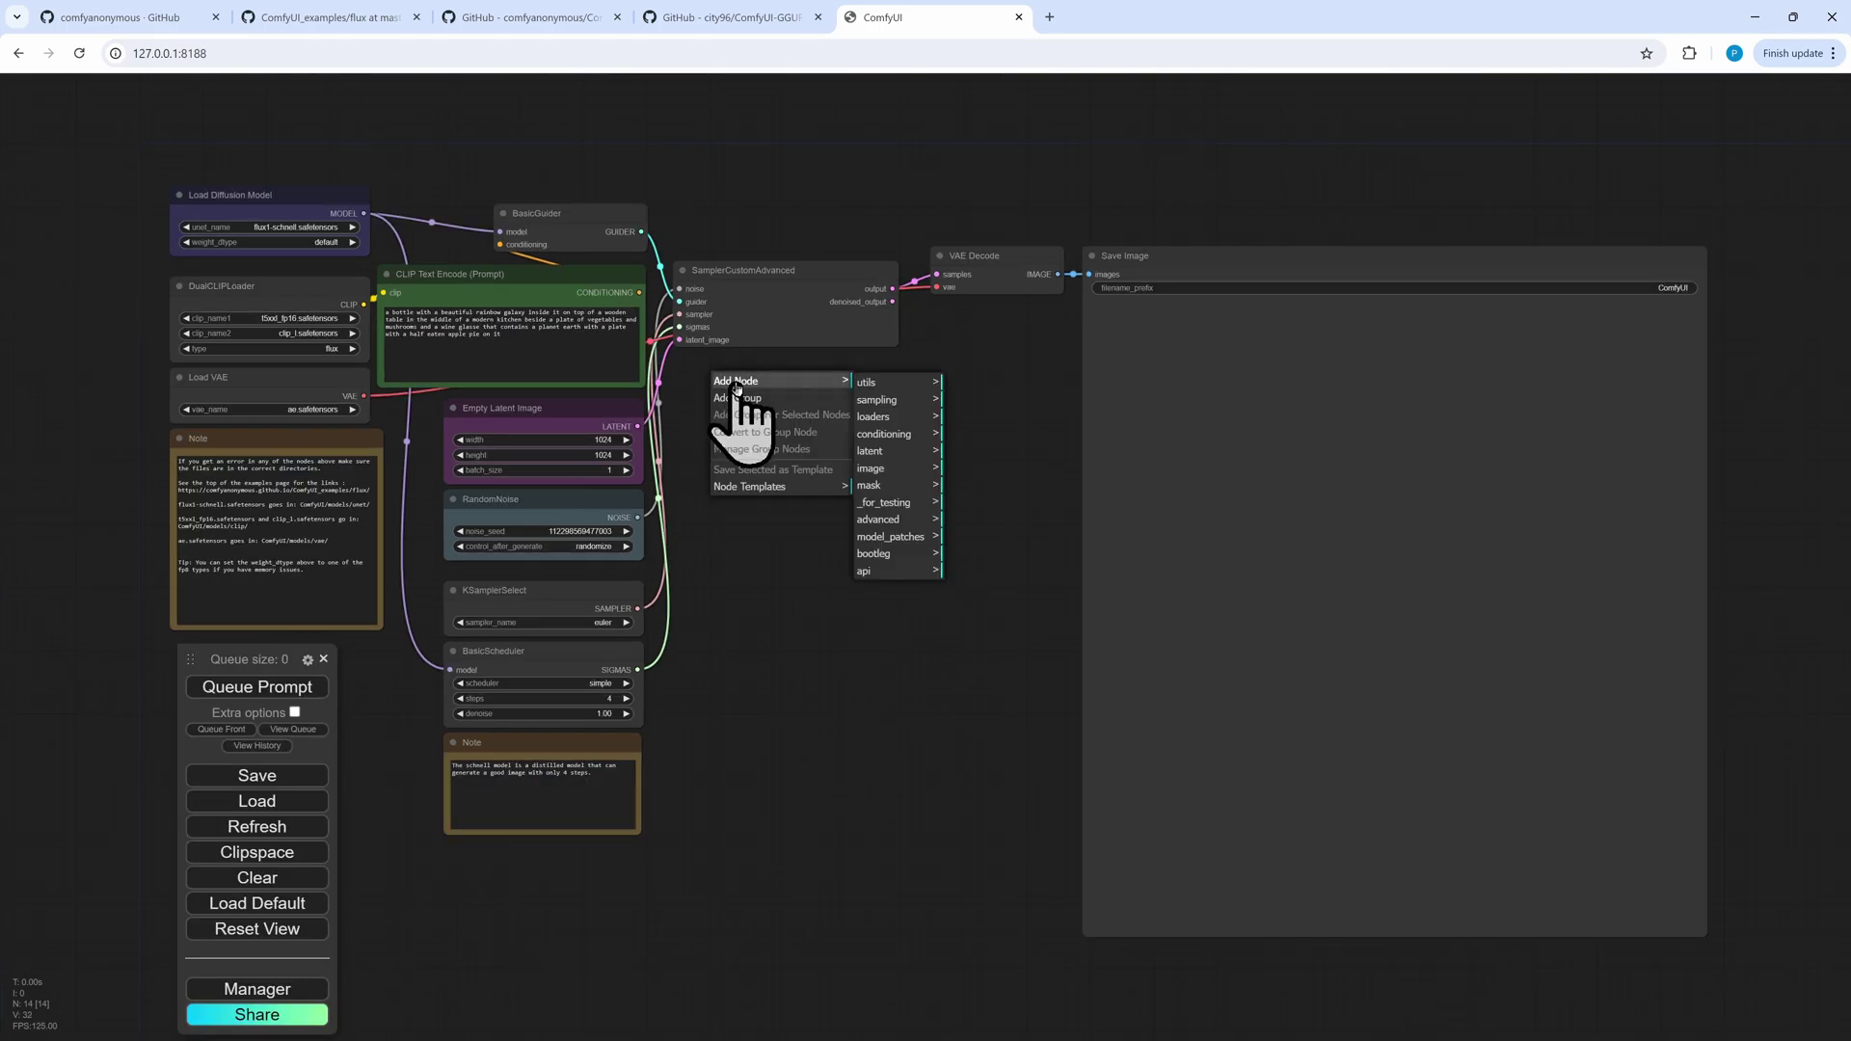
left_click(870, 557)
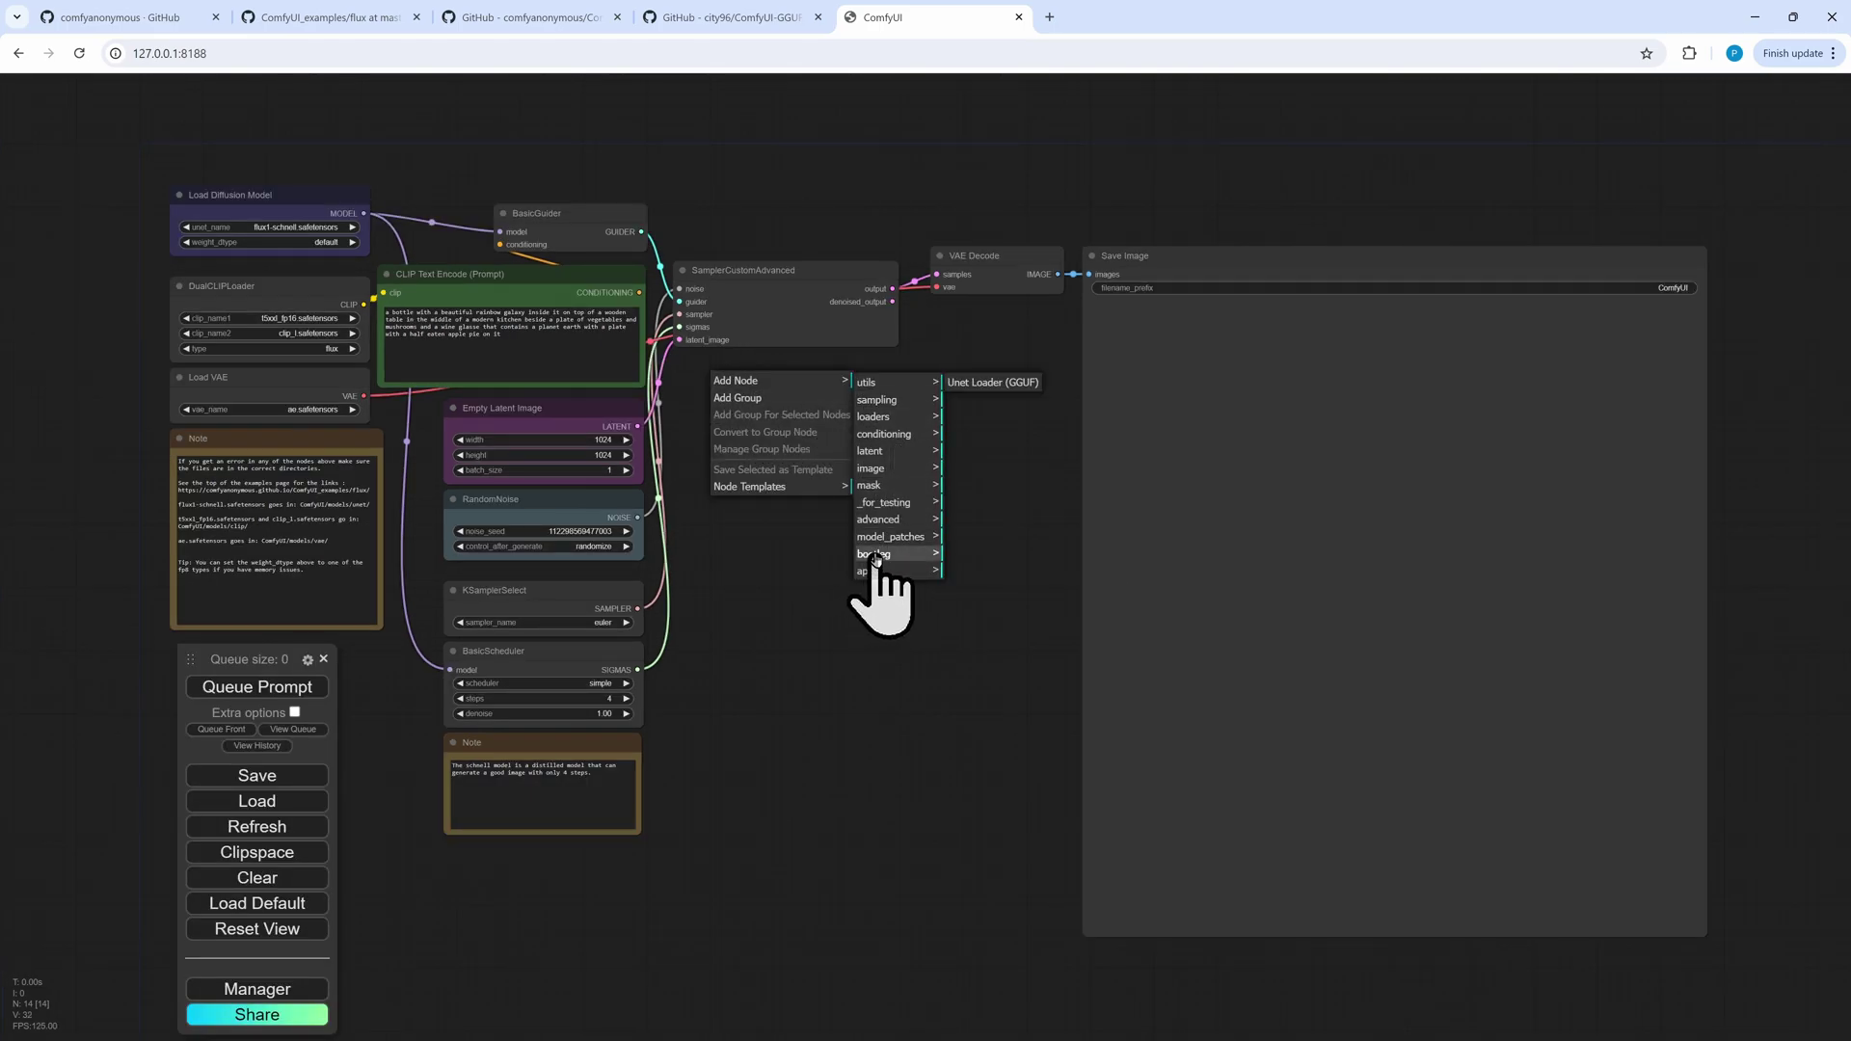
left_click(969, 383)
left_click_drag(892, 437, 499, 234)
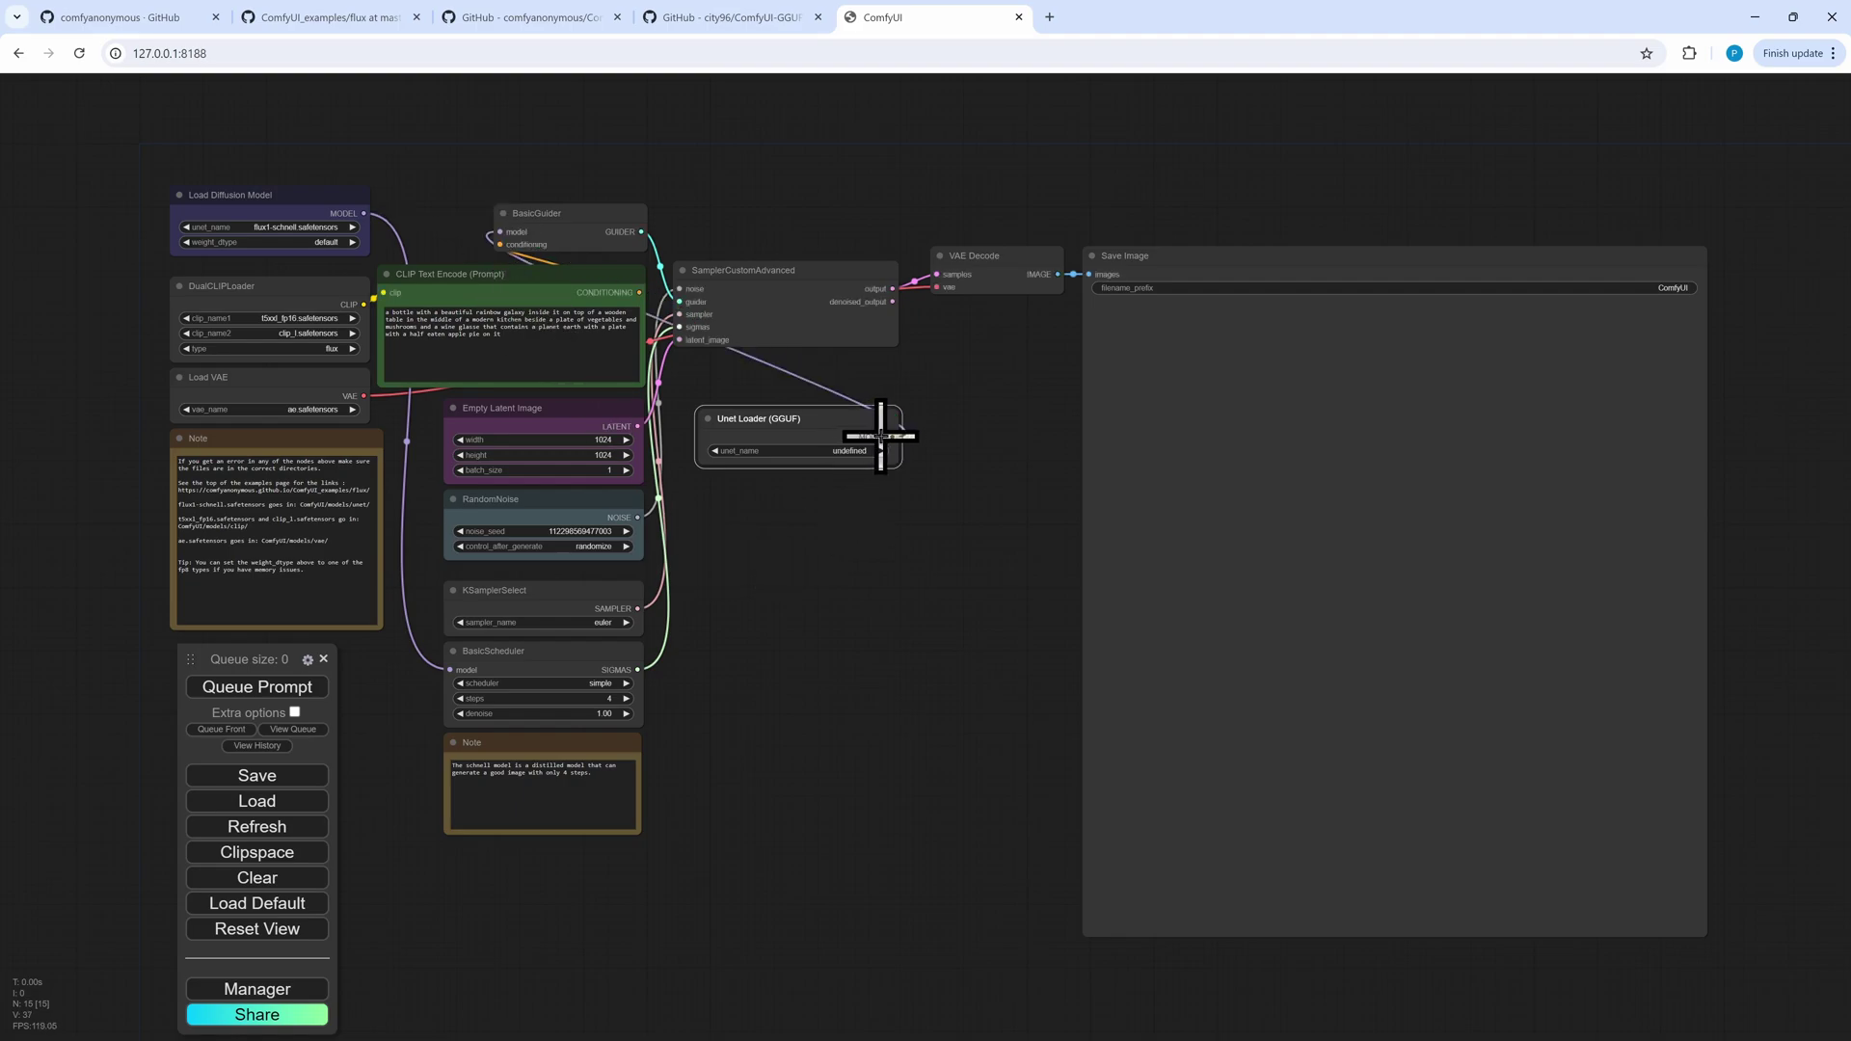
left_click_drag(892, 436, 452, 666)
left_click_drag(280, 199, 833, 605)
left_click_drag(800, 418, 262, 207)
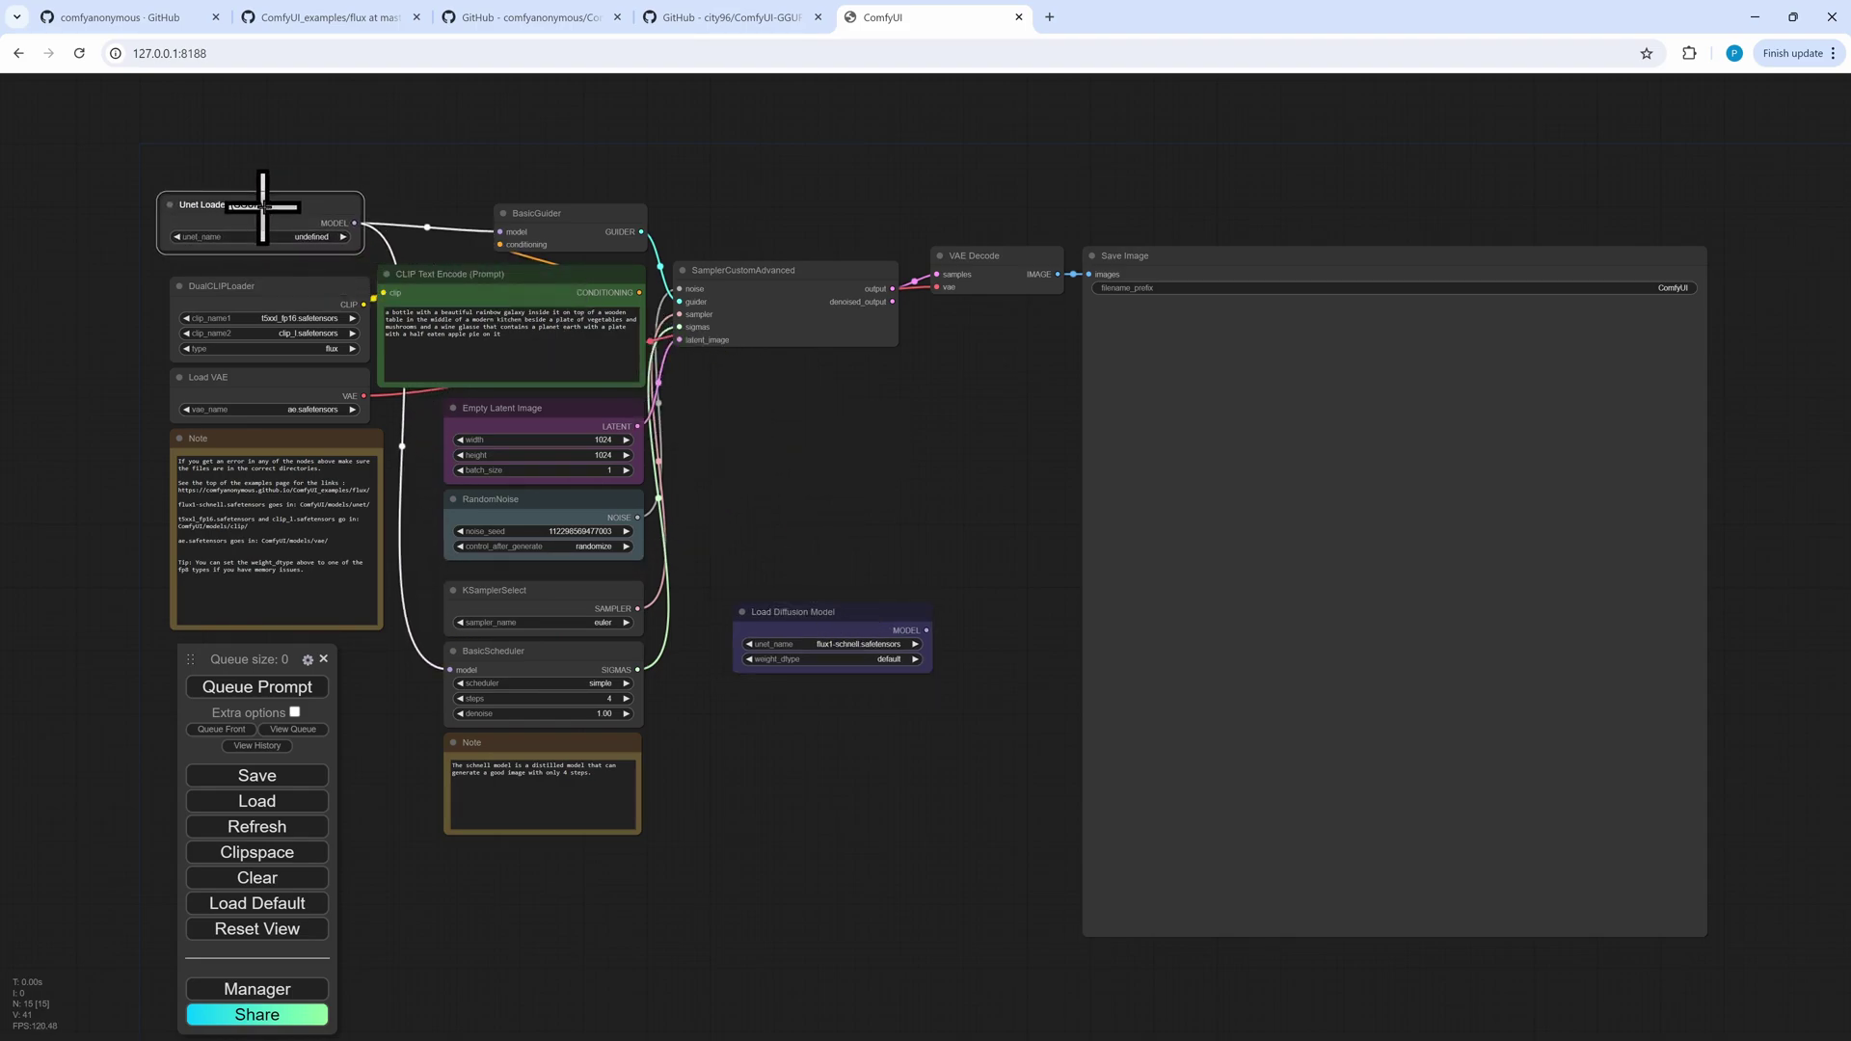
Step: Remove the Load Diffusion Model node, then highlight the README's advice about replacing it
right_click(826, 608)
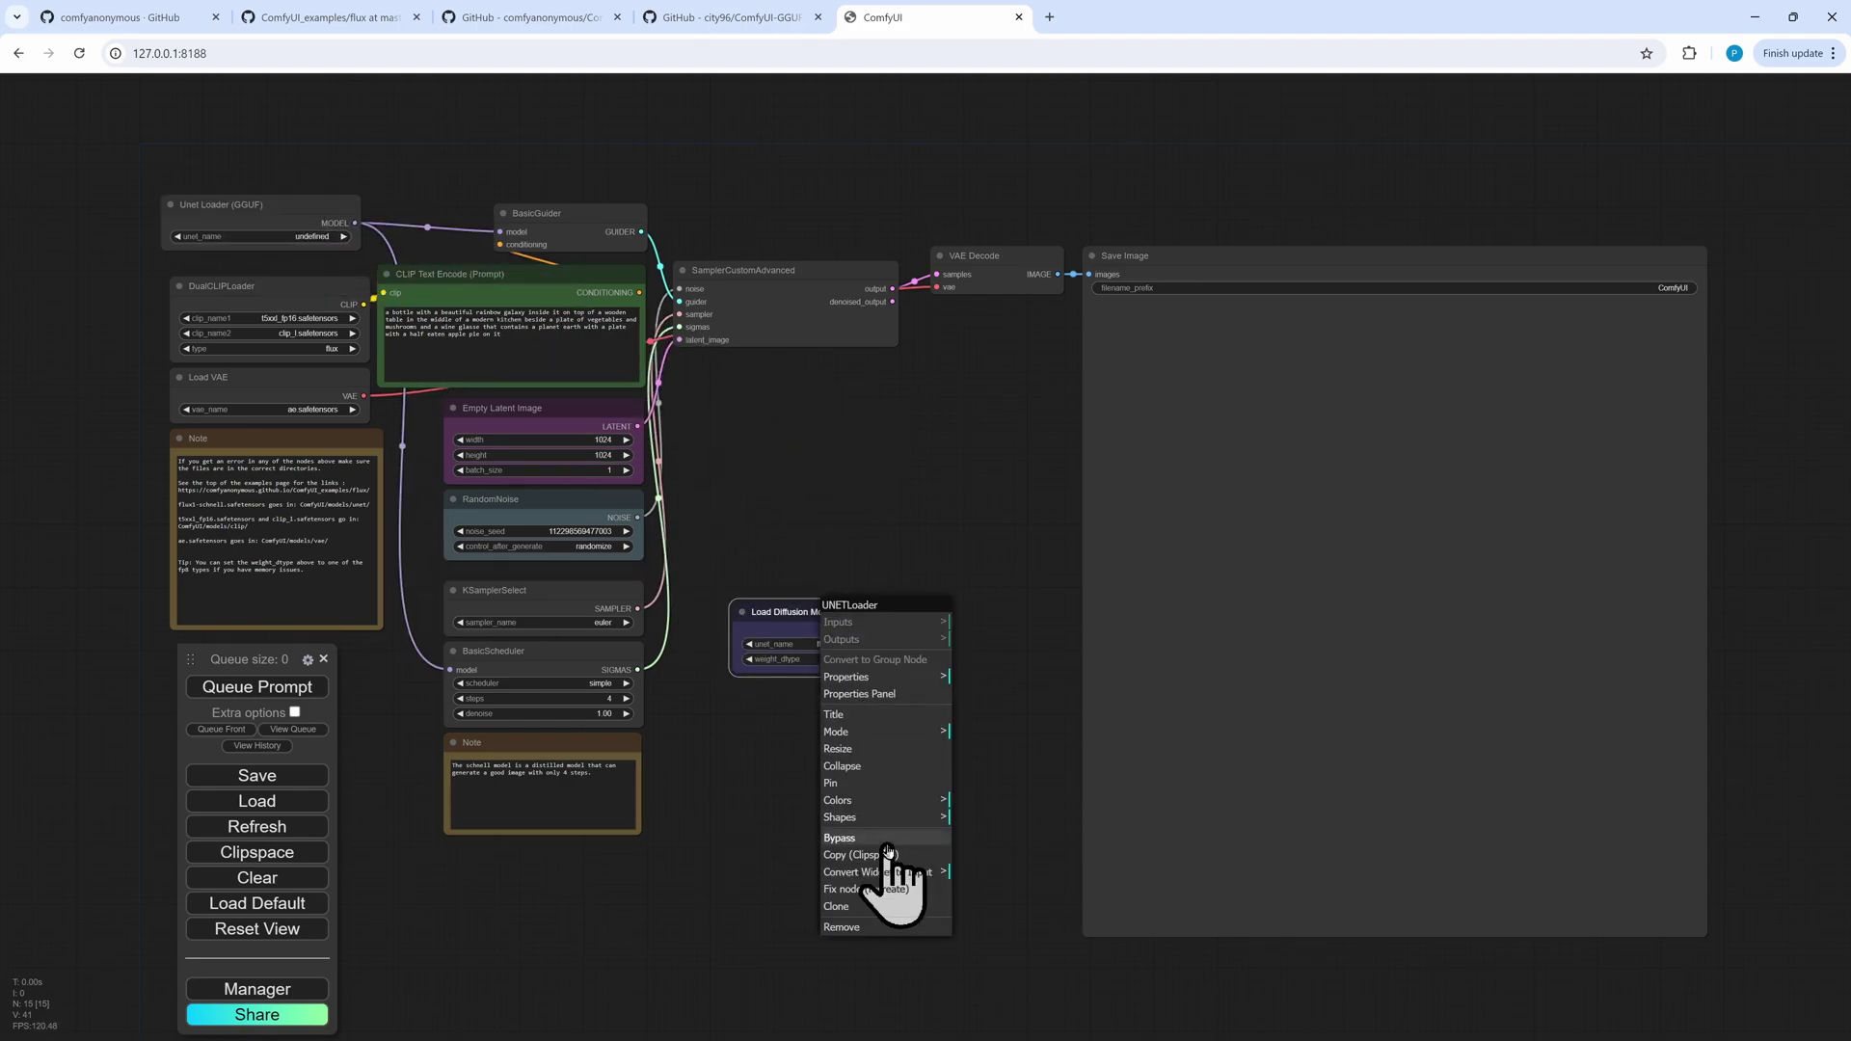
left_click(847, 926)
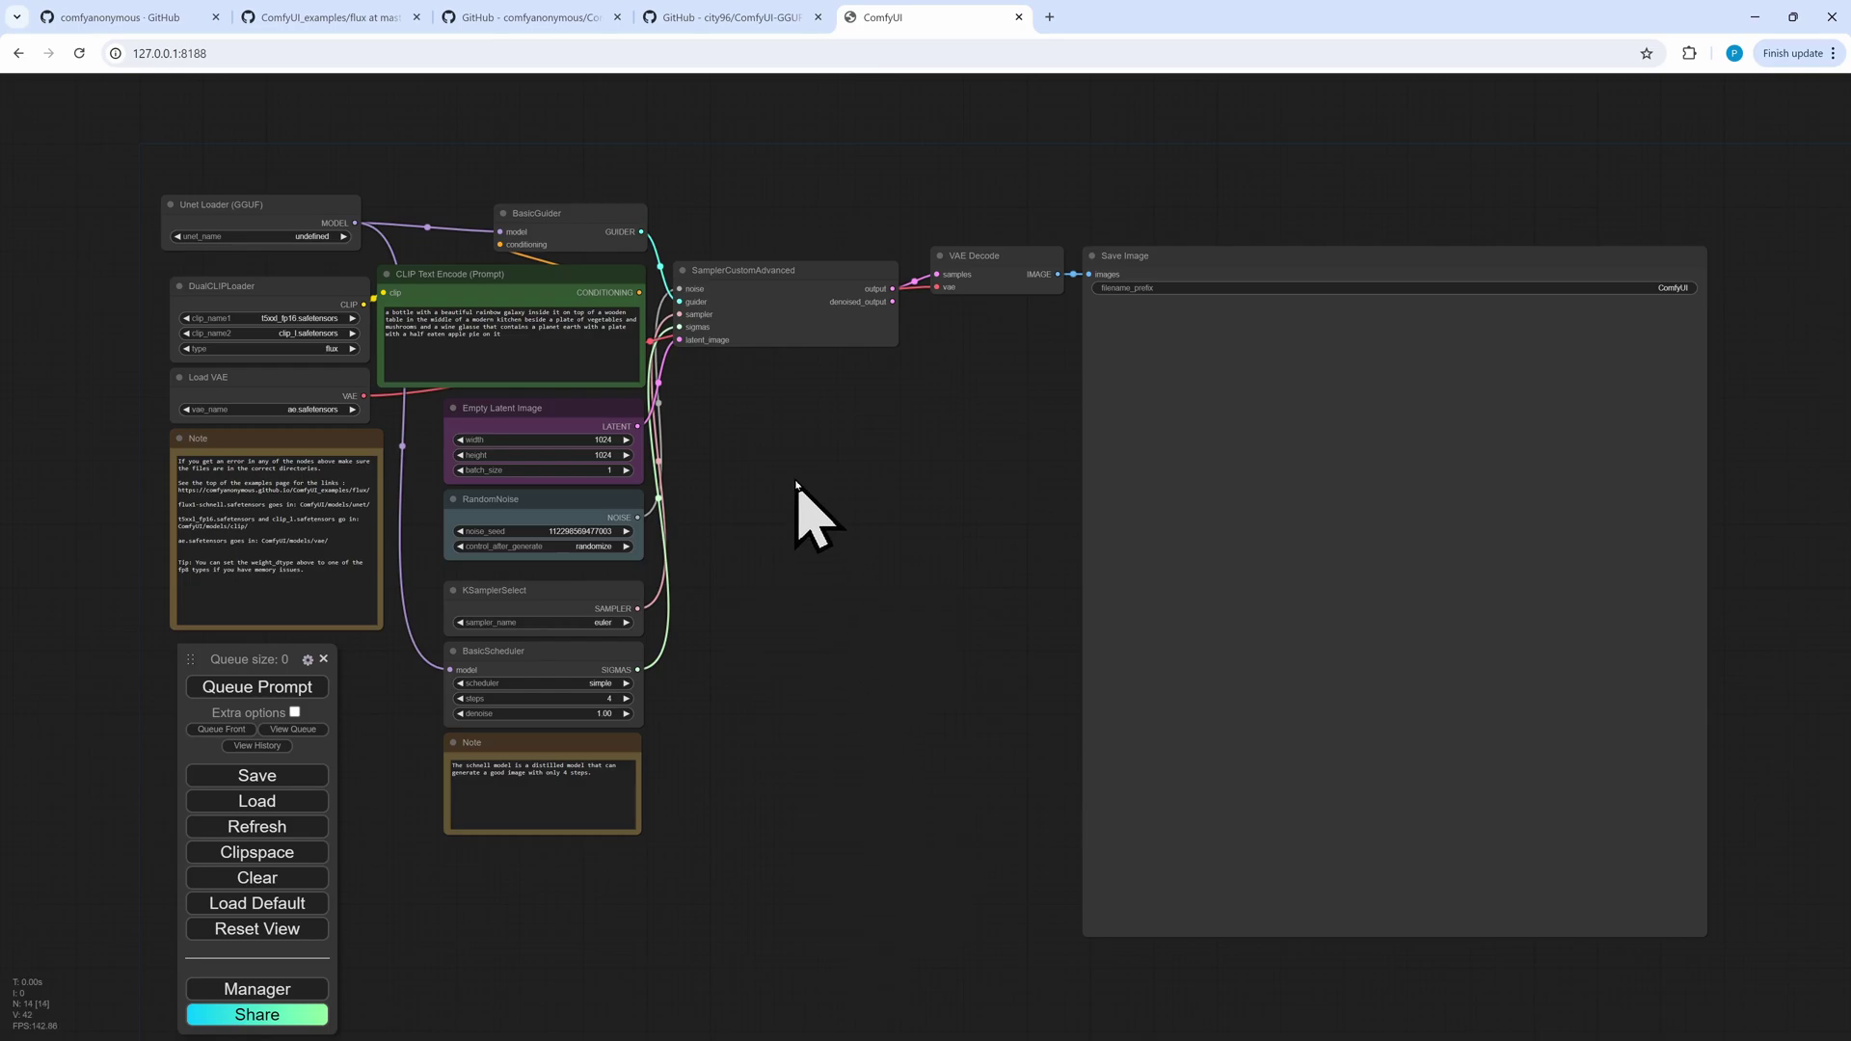
left_click(715, 21)
left_click_drag(727, 320, 821, 345)
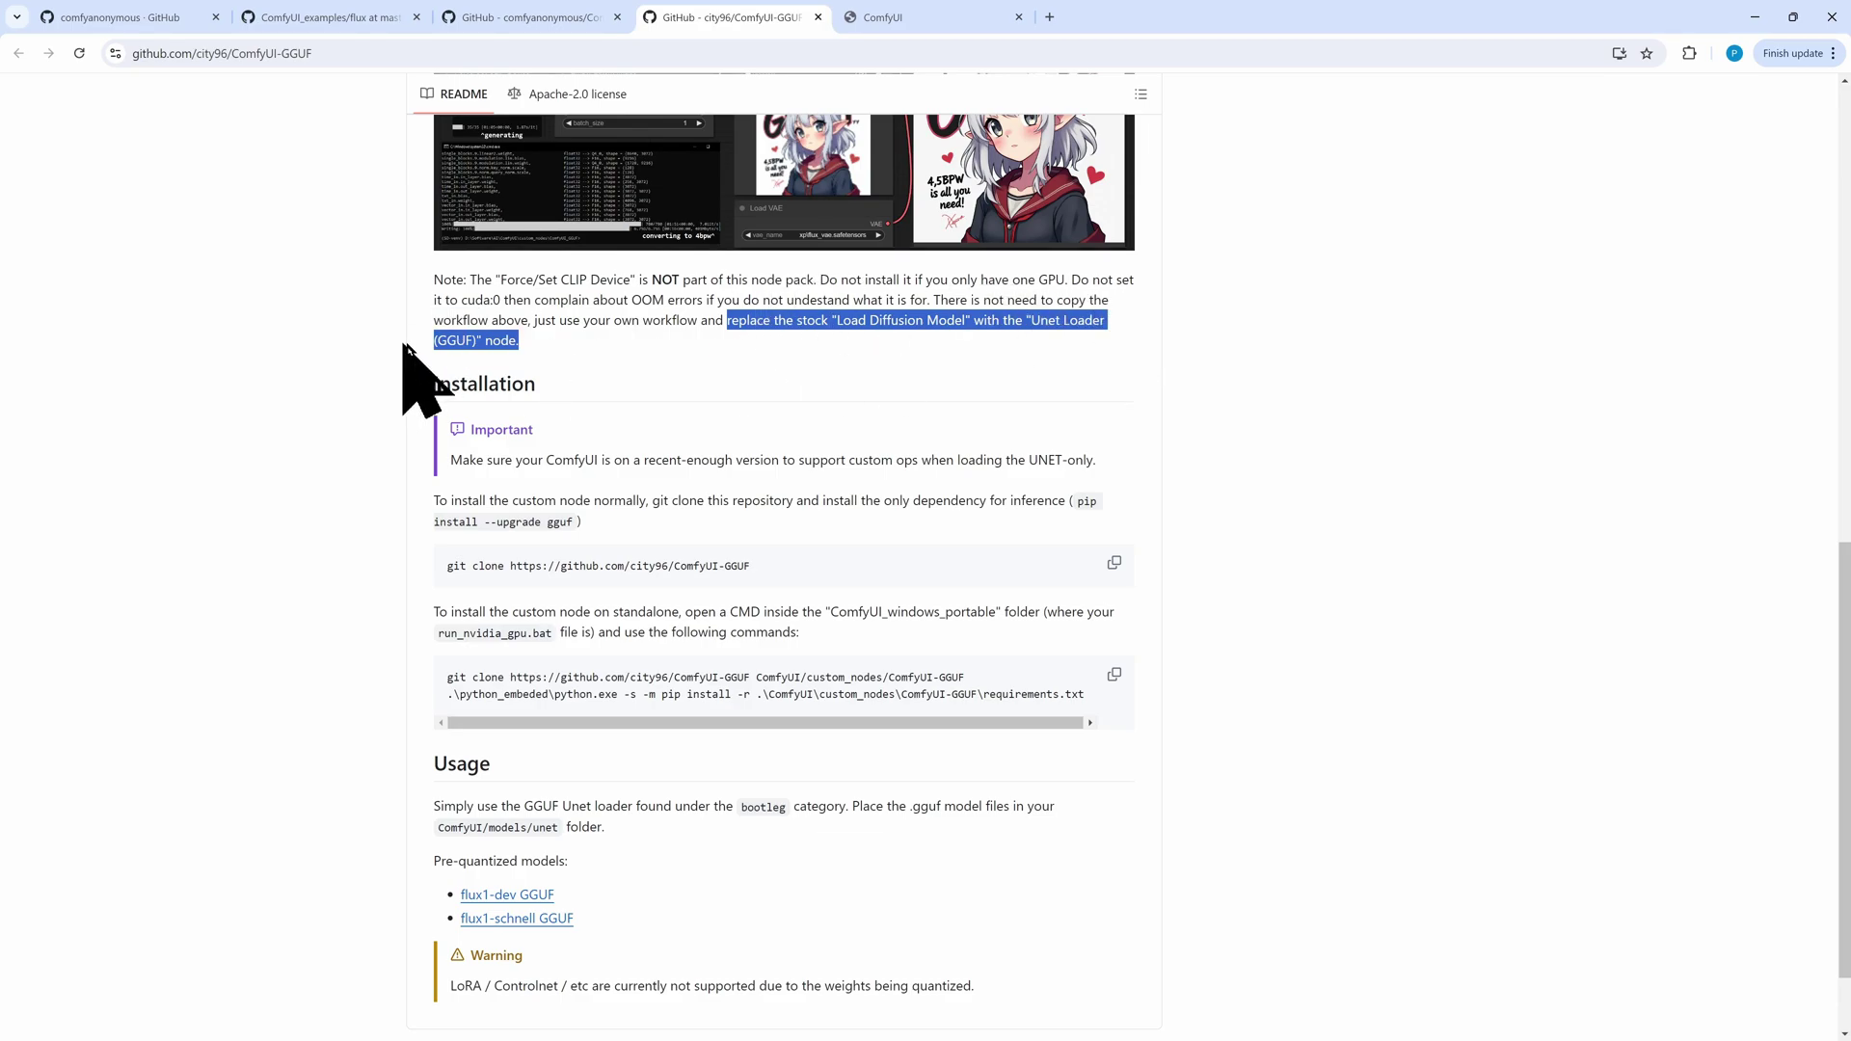
Step: Highlight the single-GPU warning and open the flux1-schnell GGUF link in a background tab
left_click(308, 484)
left_click_drag(818, 279, 1068, 279)
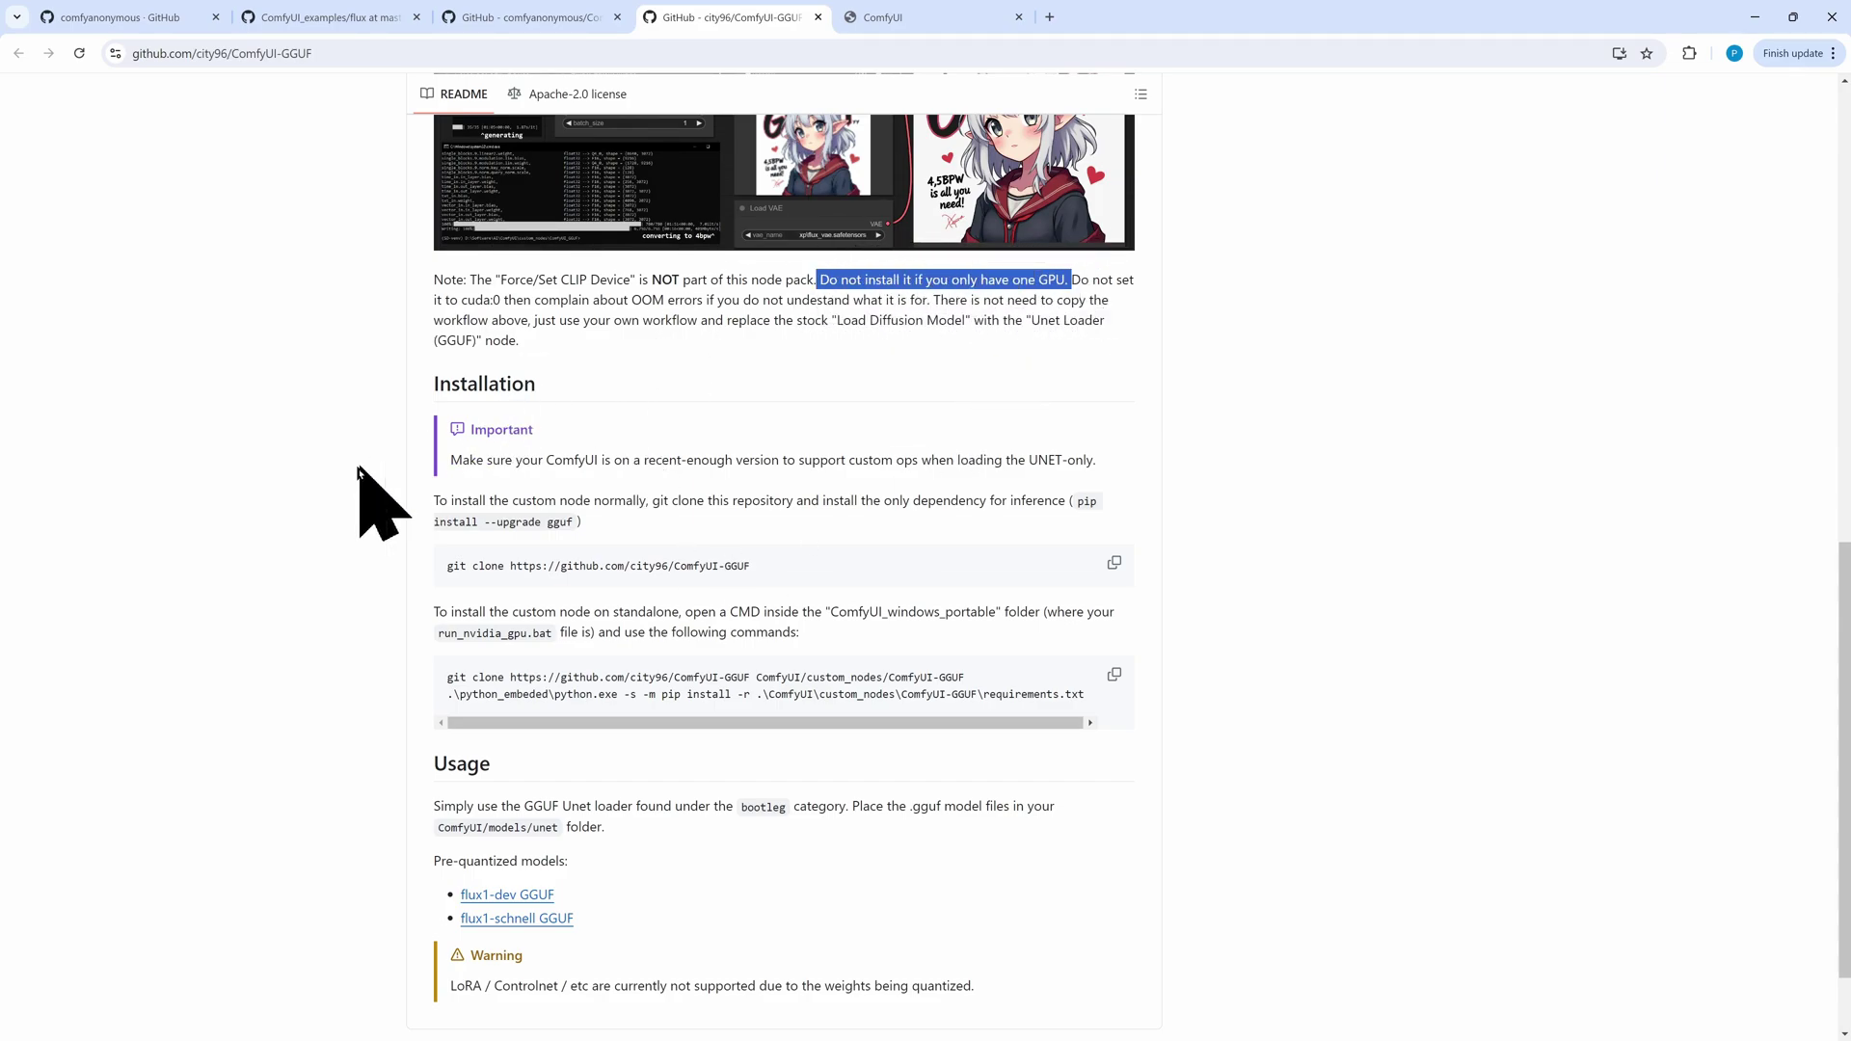
left_click(319, 480)
scroll(324, 501, "down", 2)
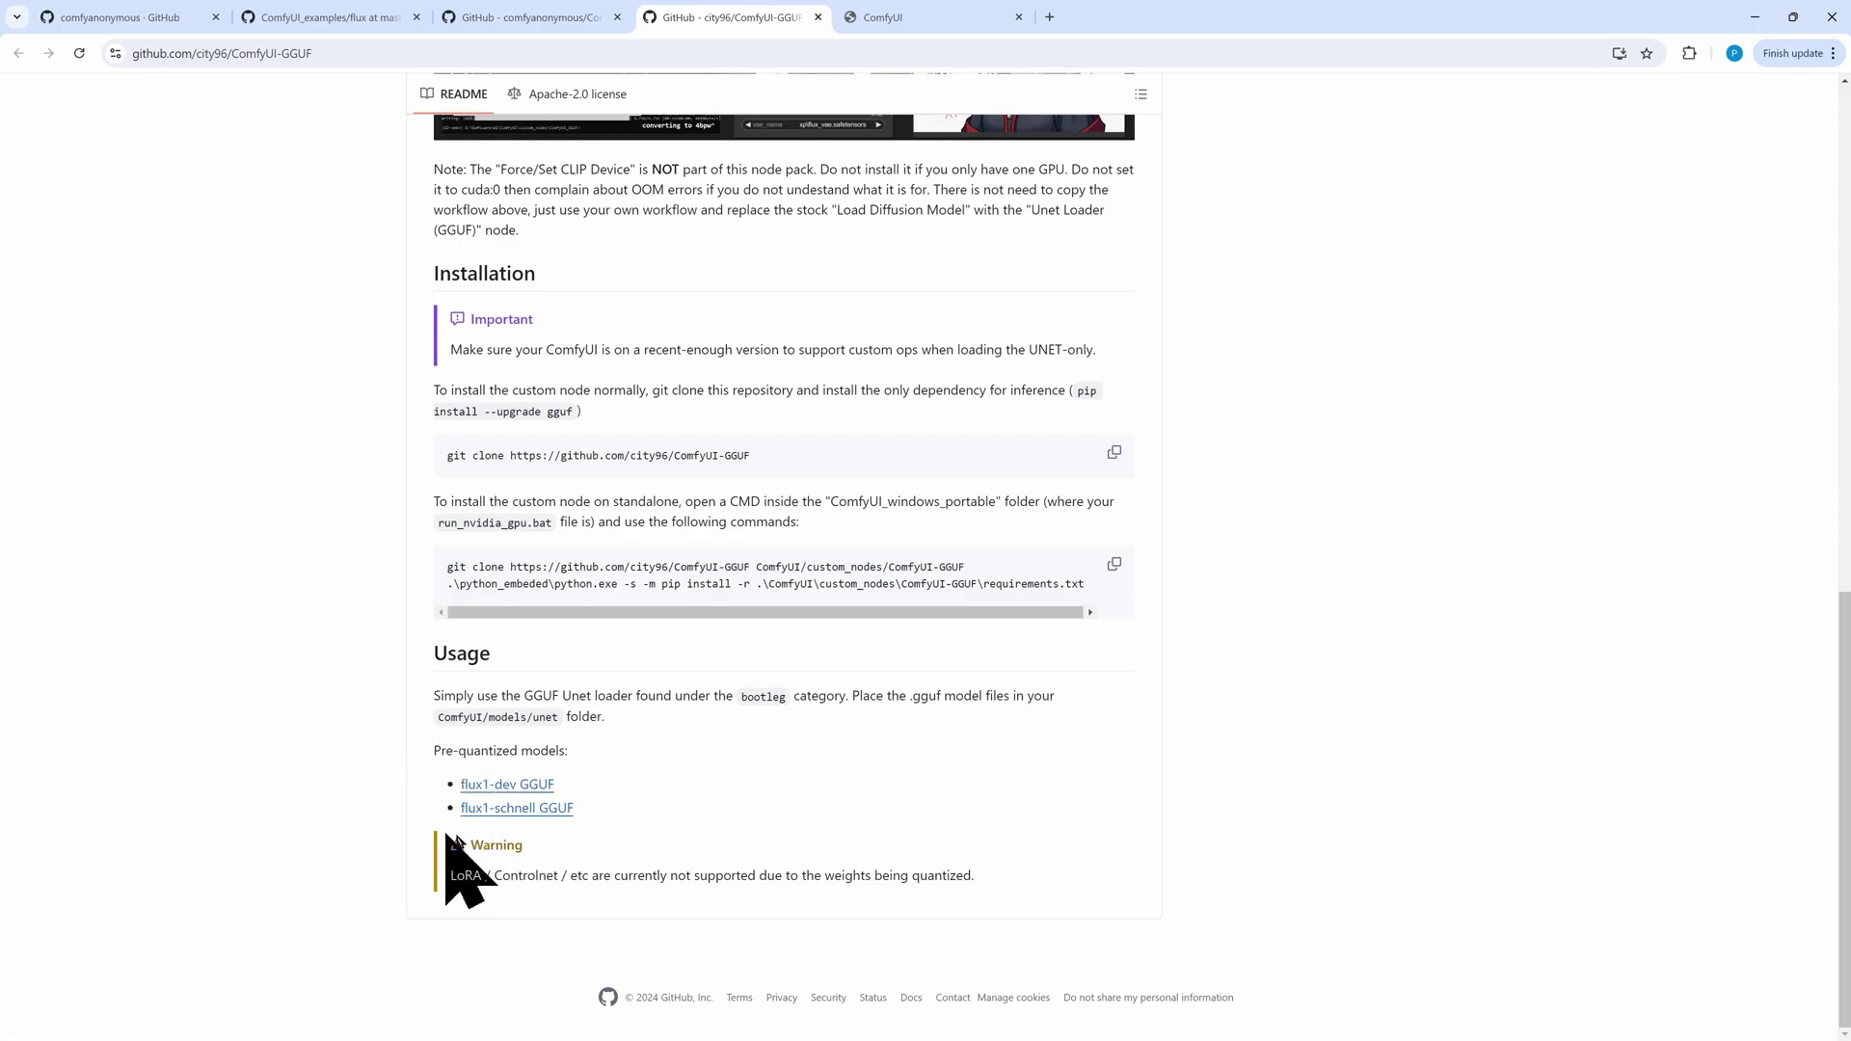
middle_click(525, 810)
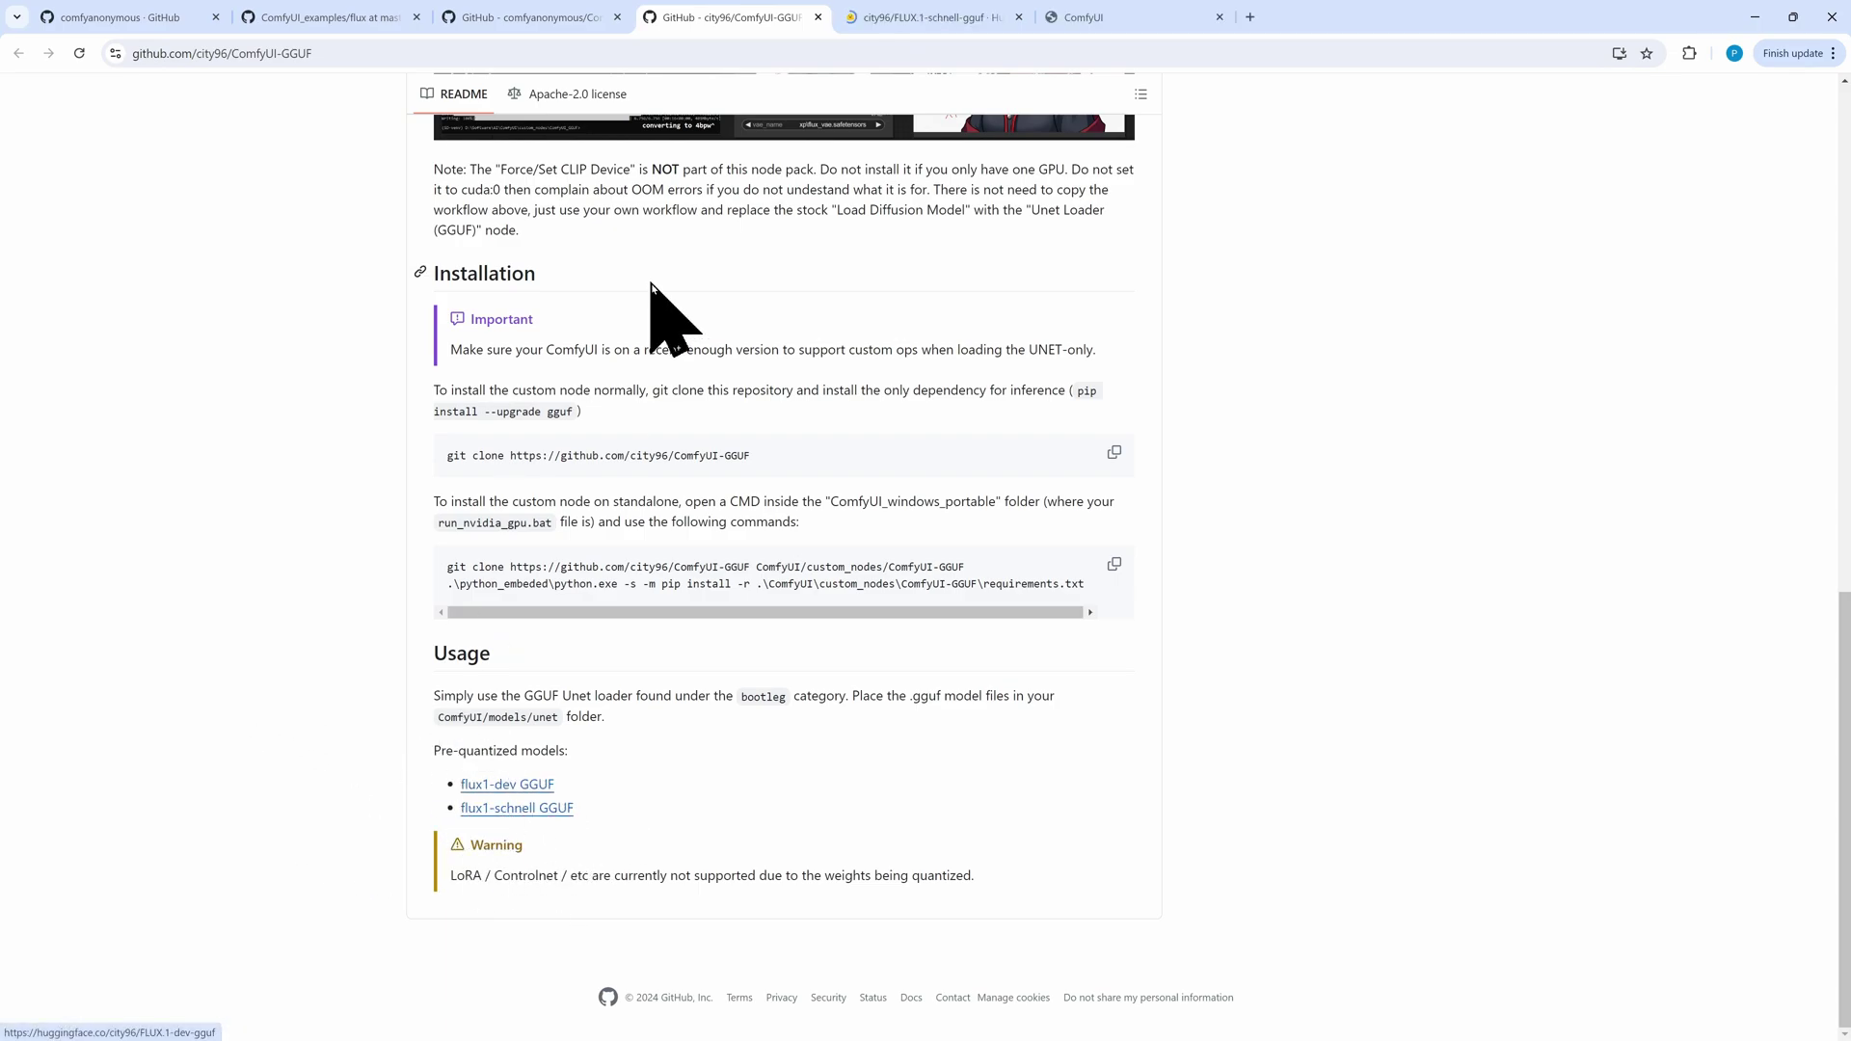
Step: List the FLUX.1-schnell-gguf and FLUX.1-dev-gguf model files, then show the folder holding flux1-schnell-Q4_0.gguf
left_click(940, 17)
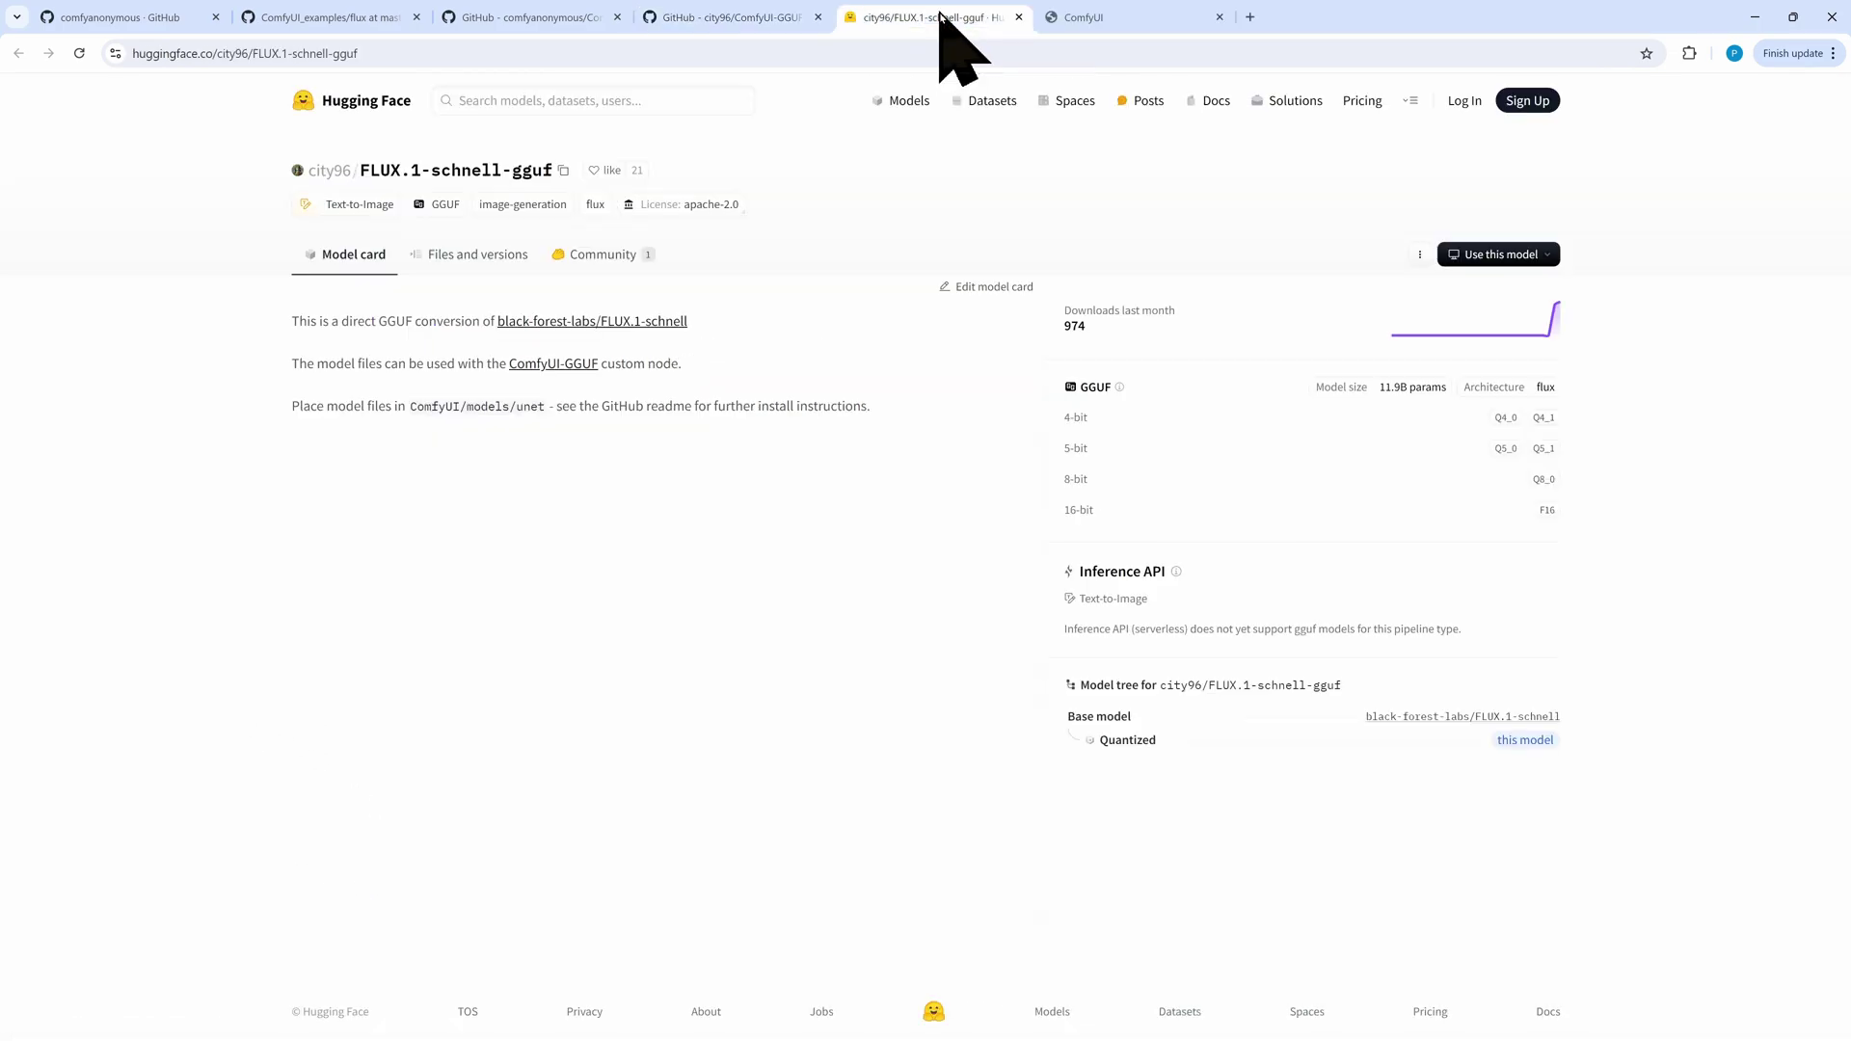
left_click(457, 263)
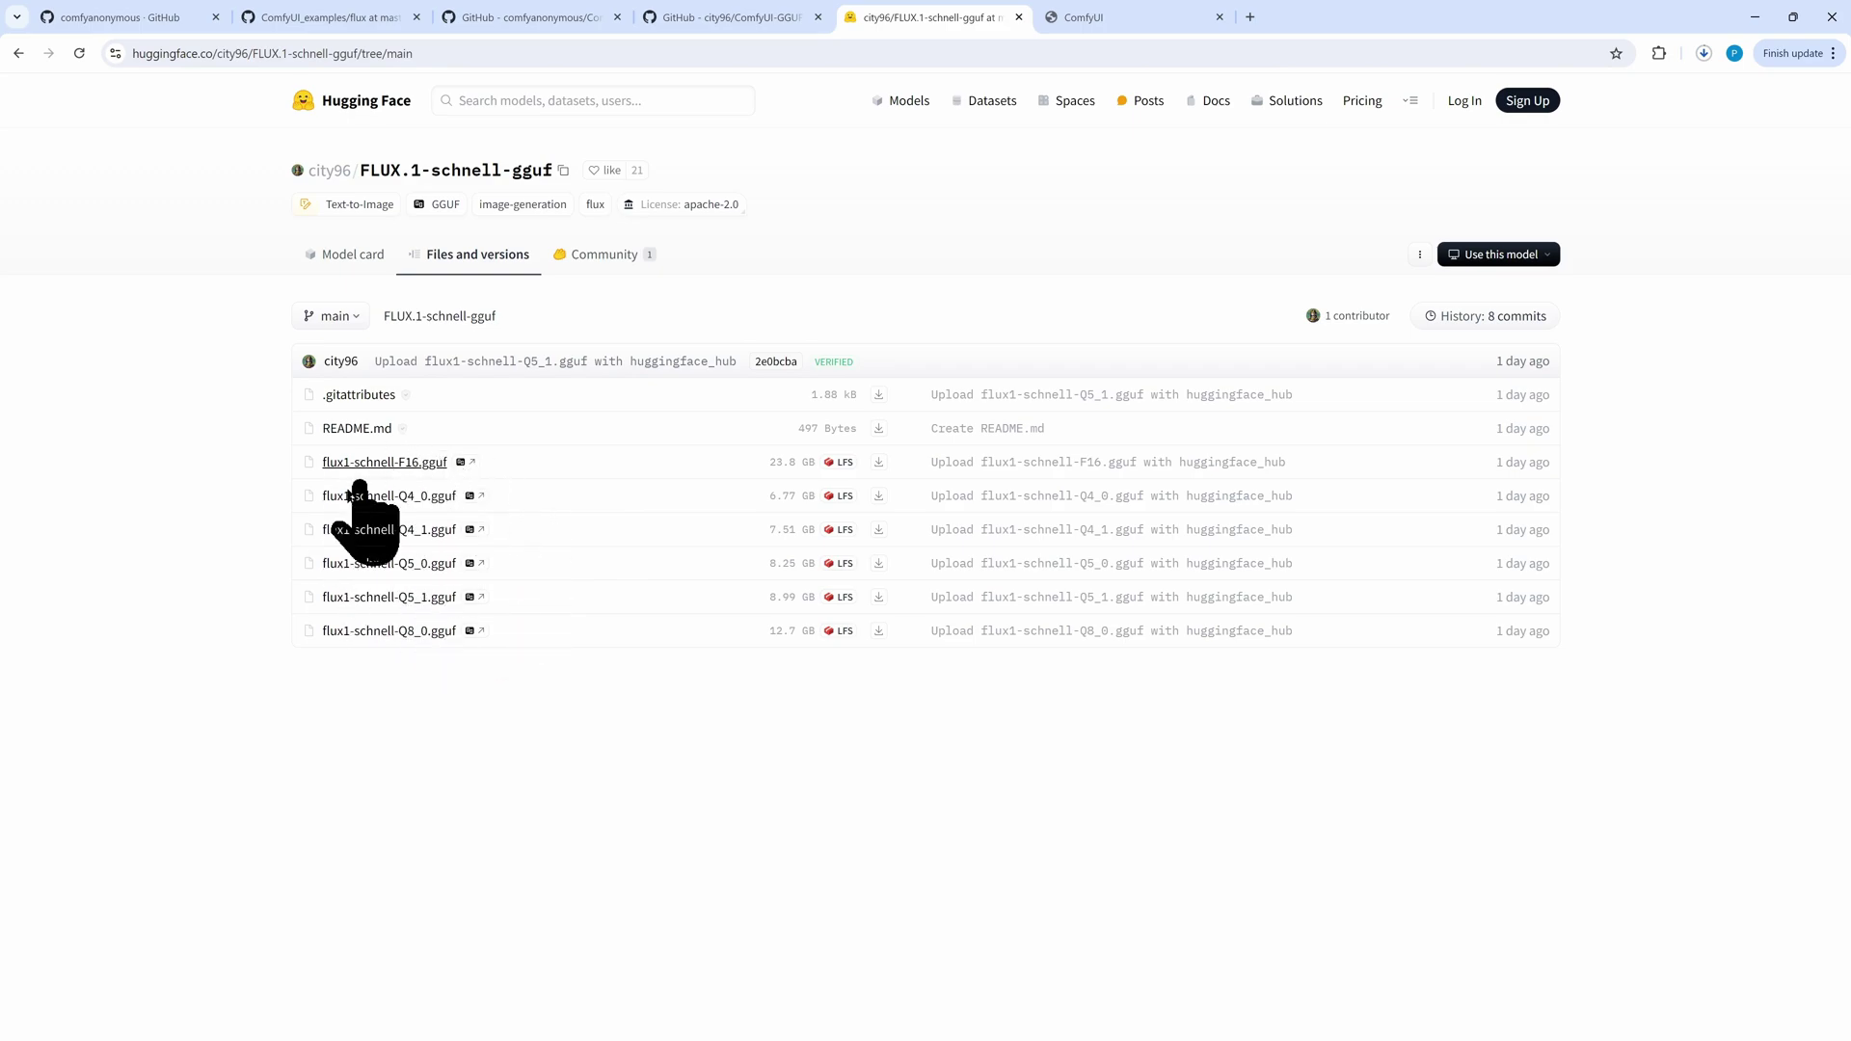
left_click(718, 23)
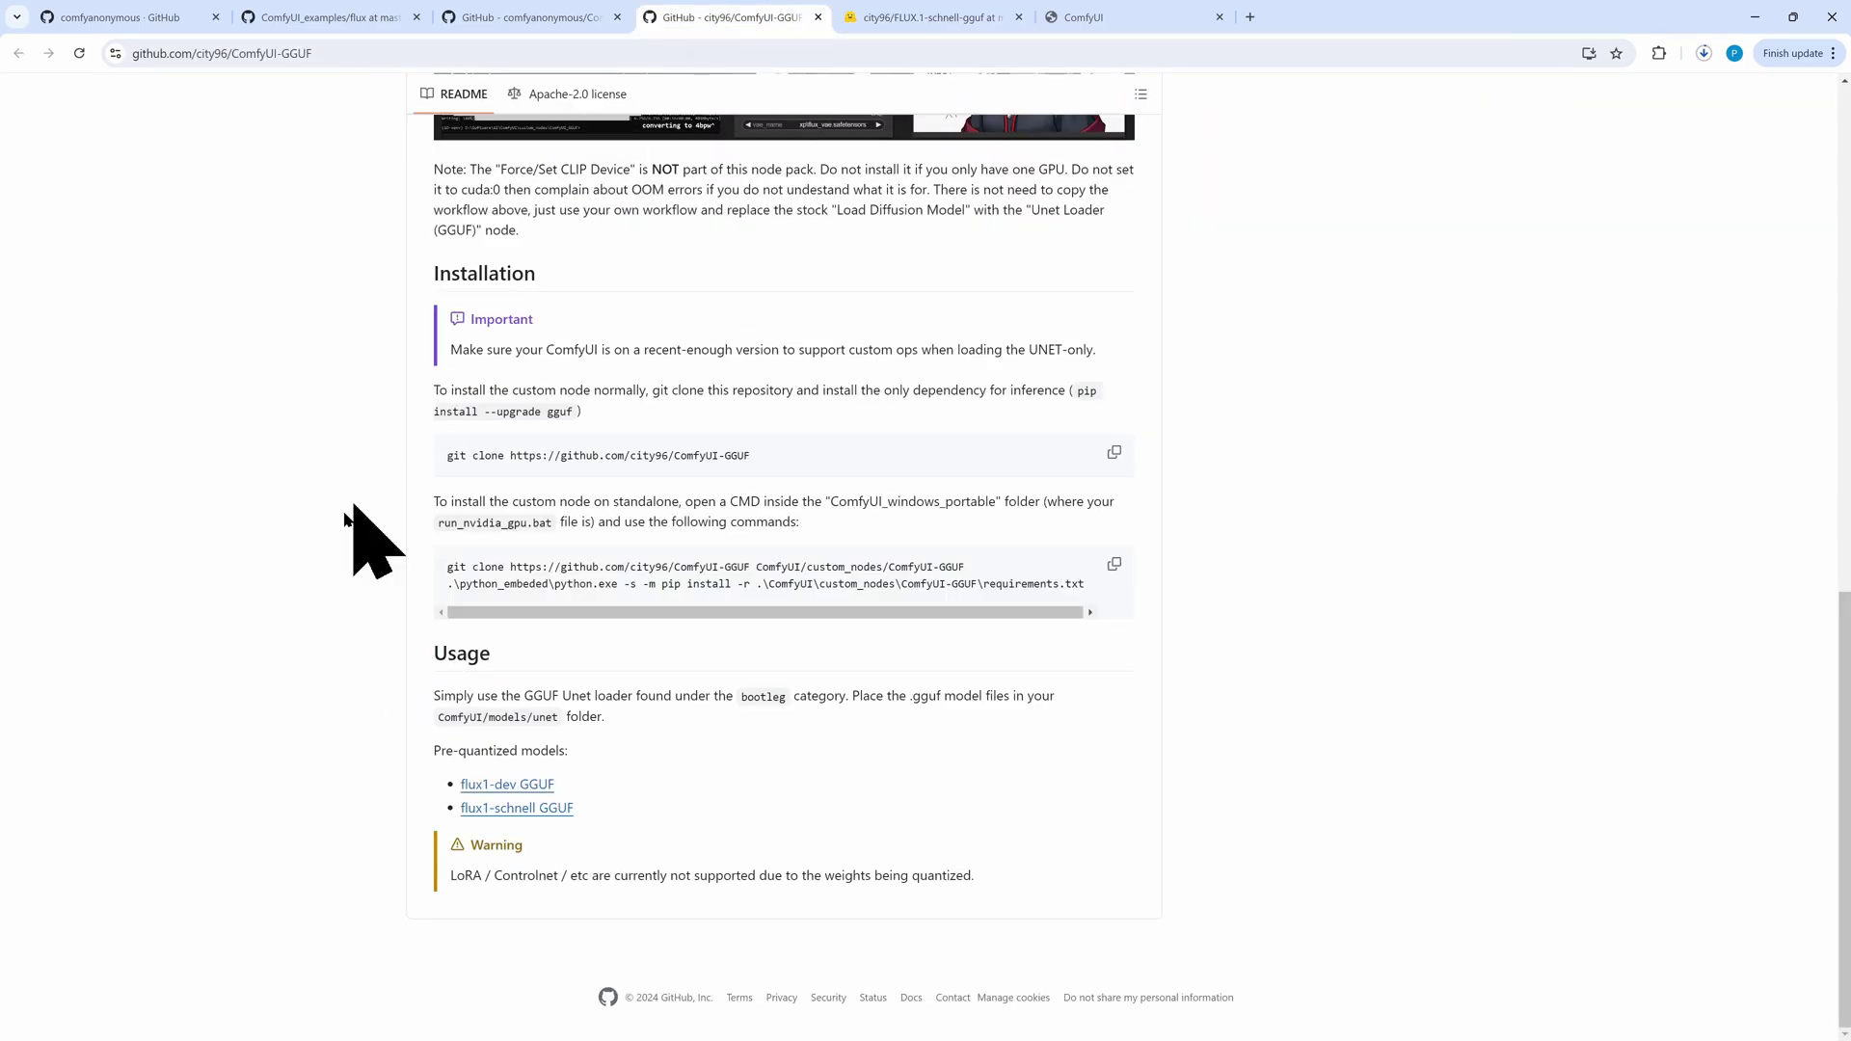
middle_click(505, 786)
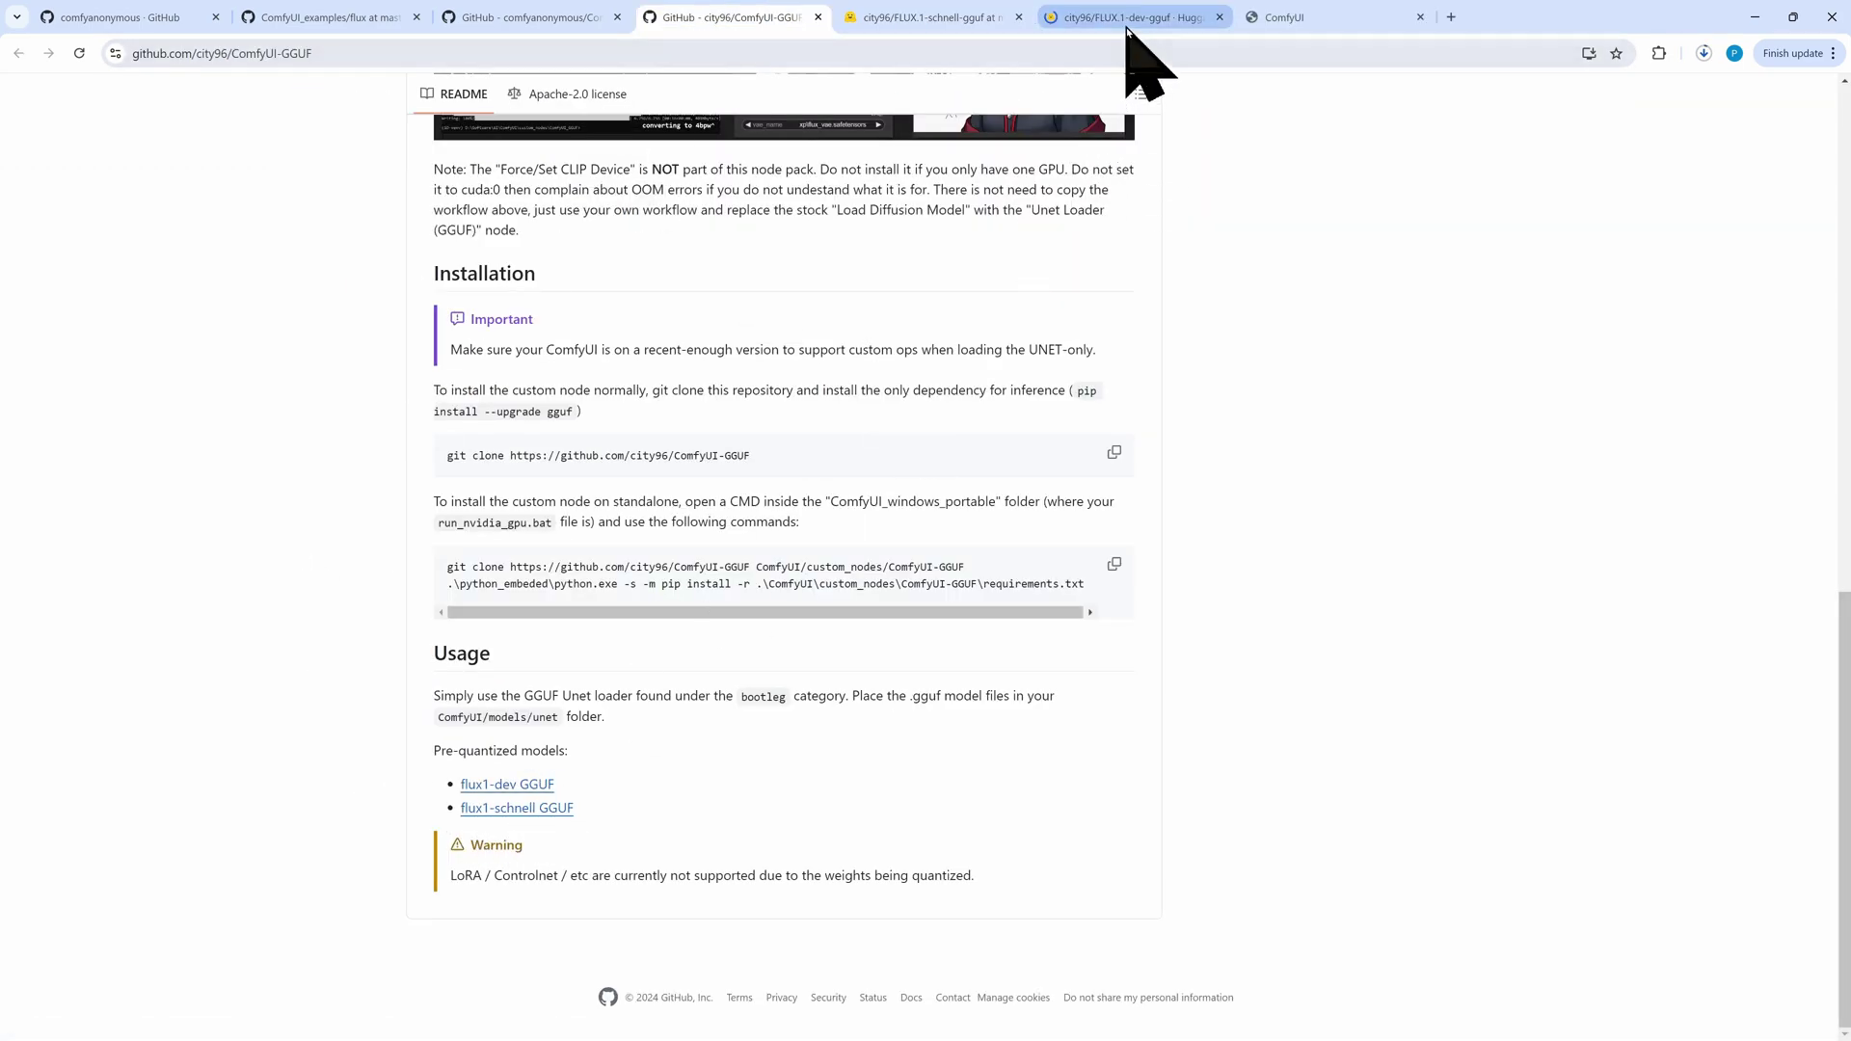
left_click(1126, 27)
left_click(469, 258)
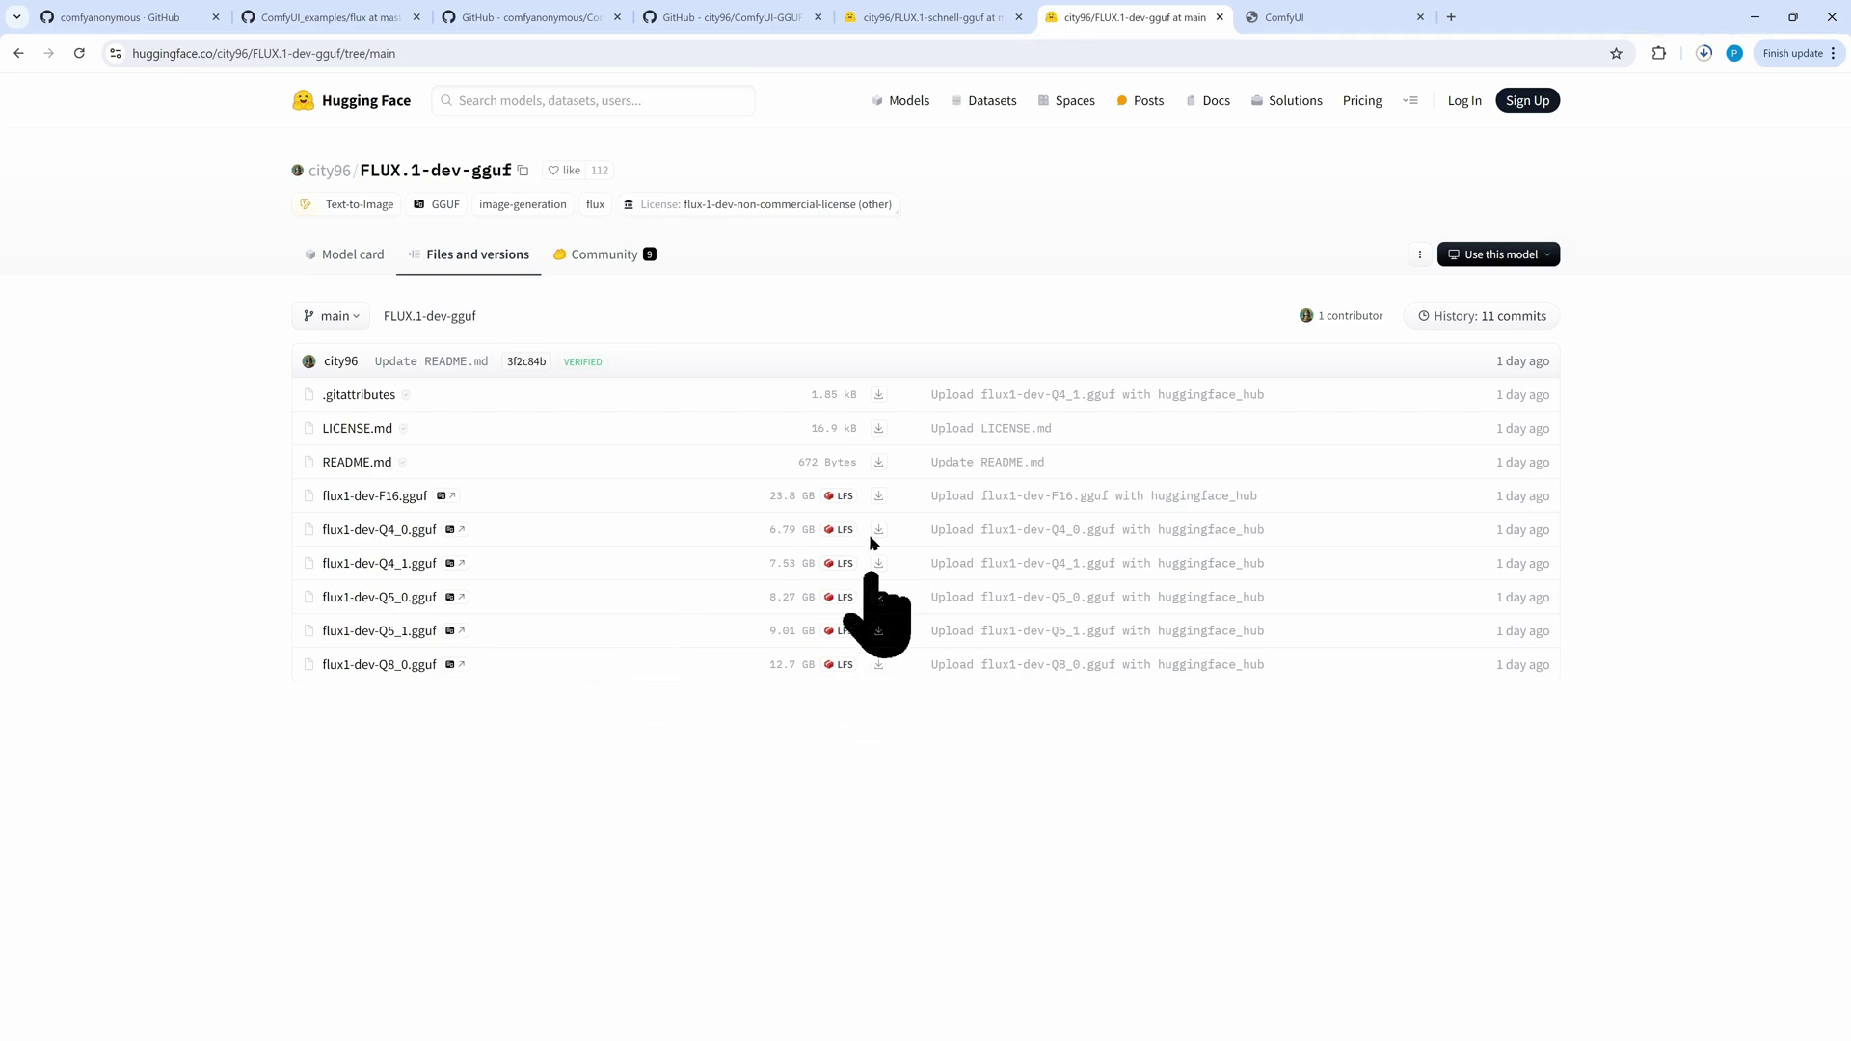
key("alt+Tab")
left_click_drag(1211, 135, 1230, 127)
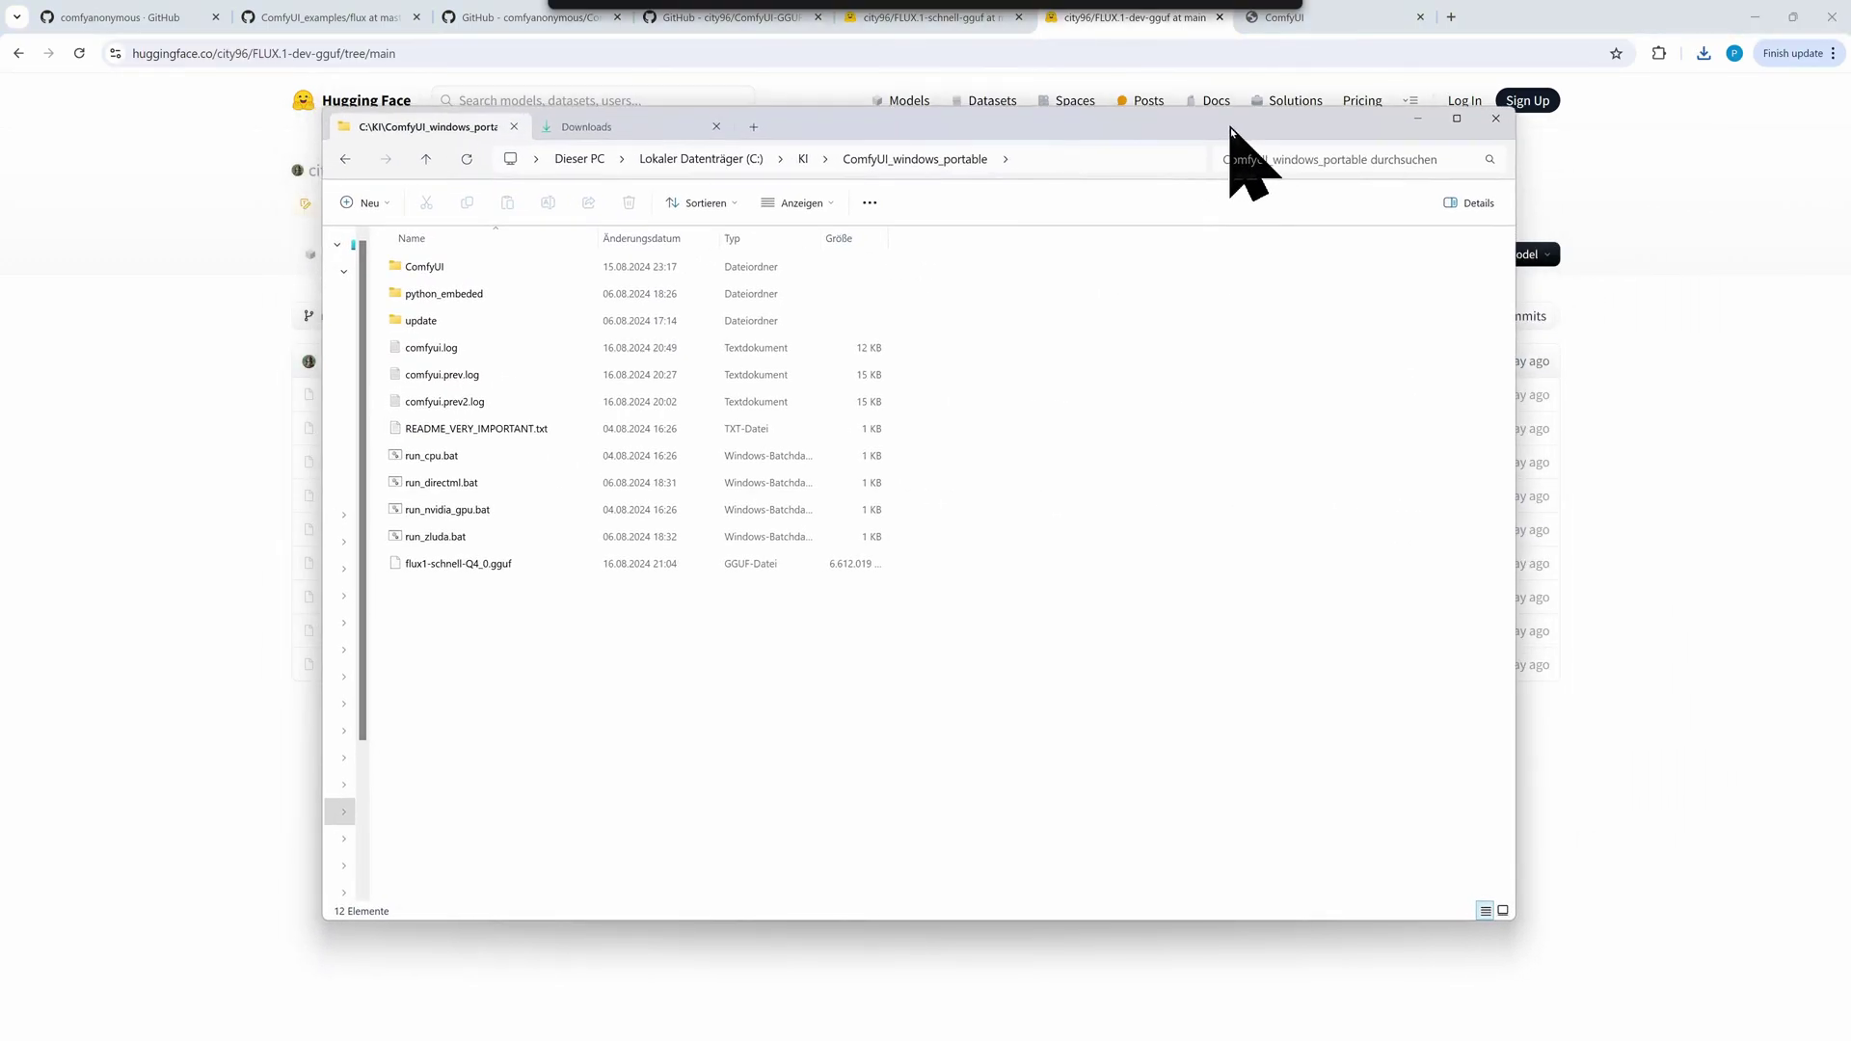
Step: Paste flux1-schnell-Q4_0.gguf into ComfyUI/models/unet, then minimize File Explorer
left_click(439, 563)
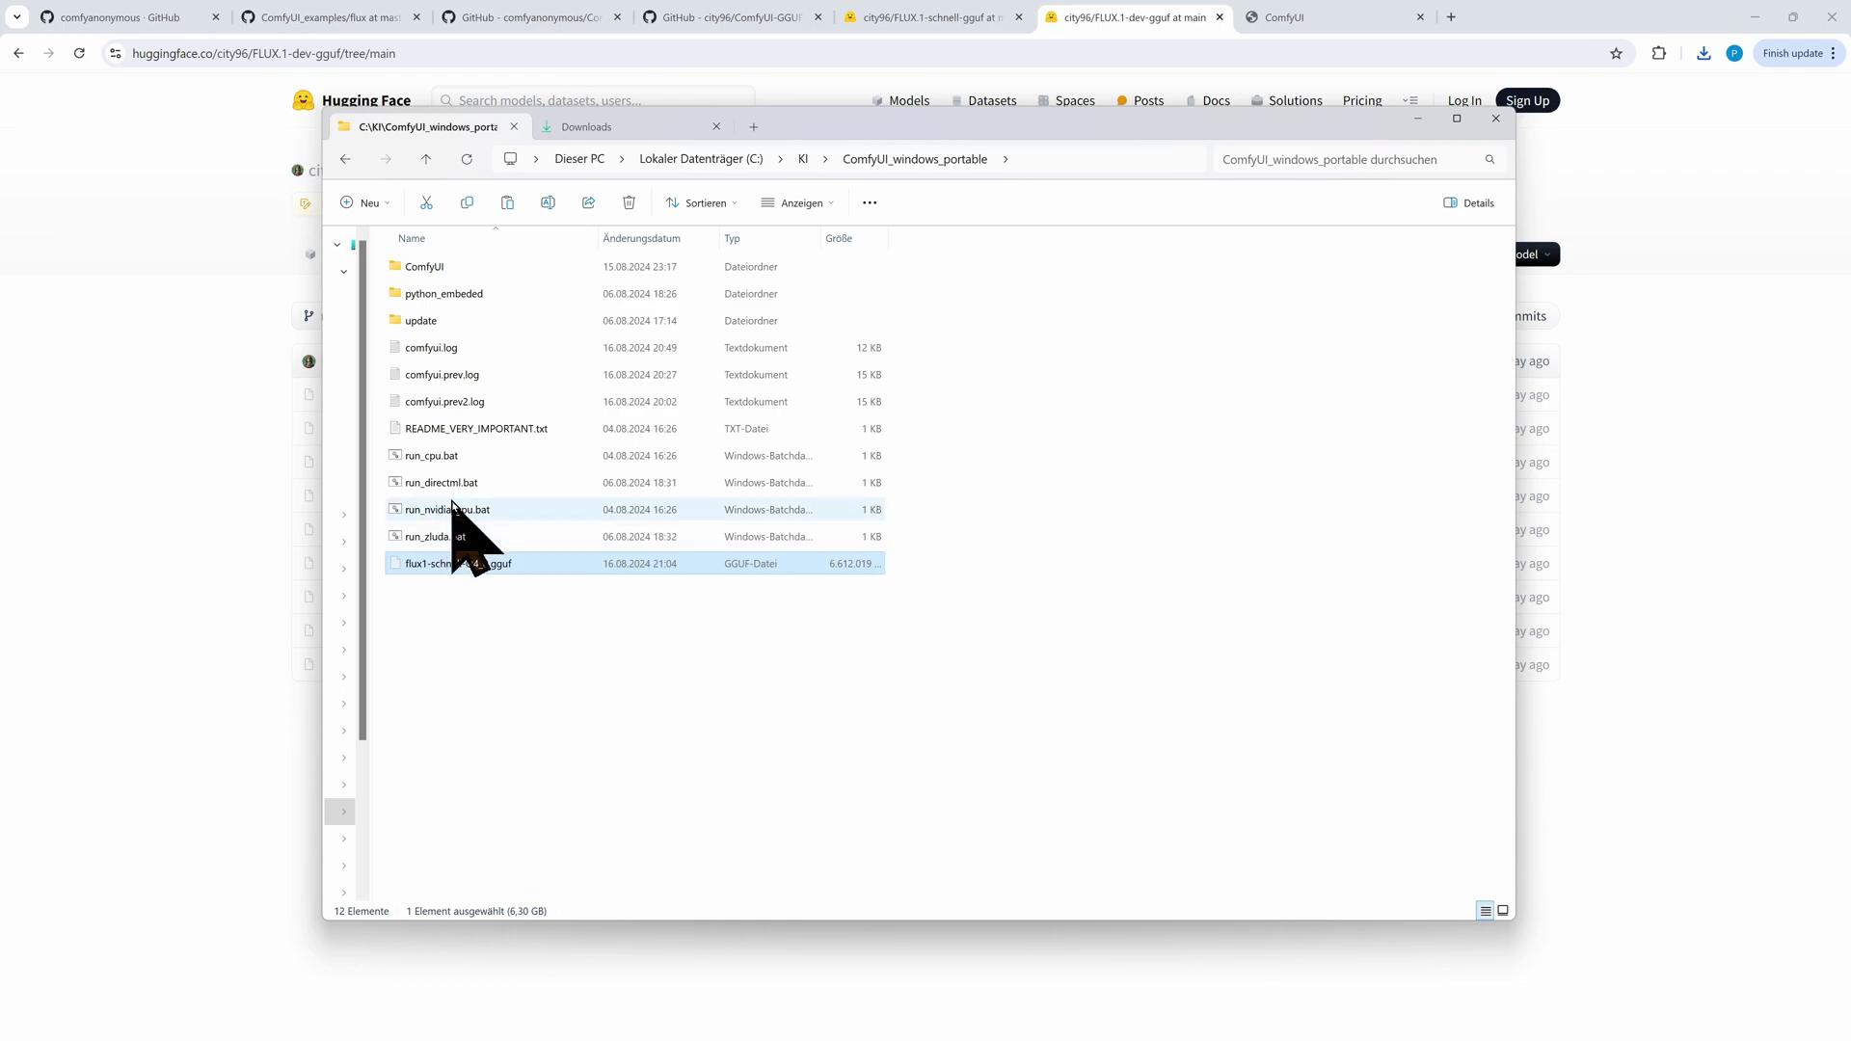
double_click(436, 266)
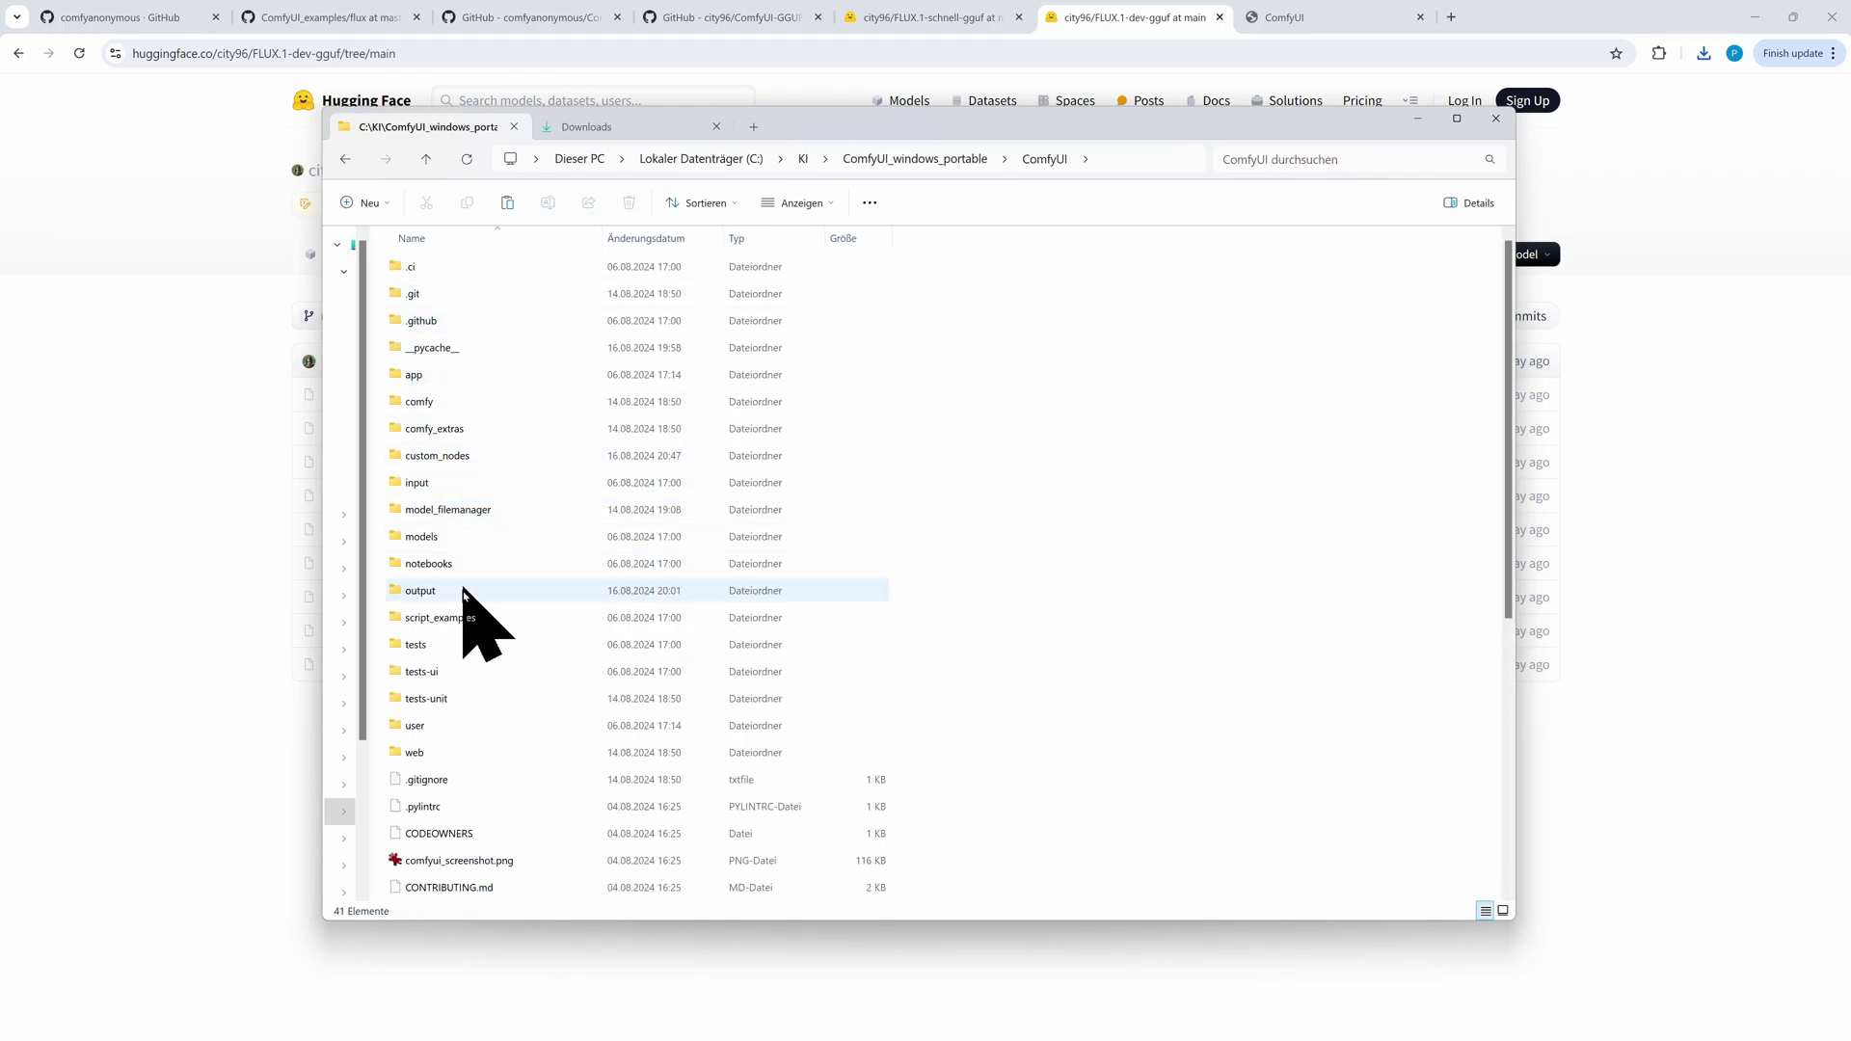
double_click(424, 536)
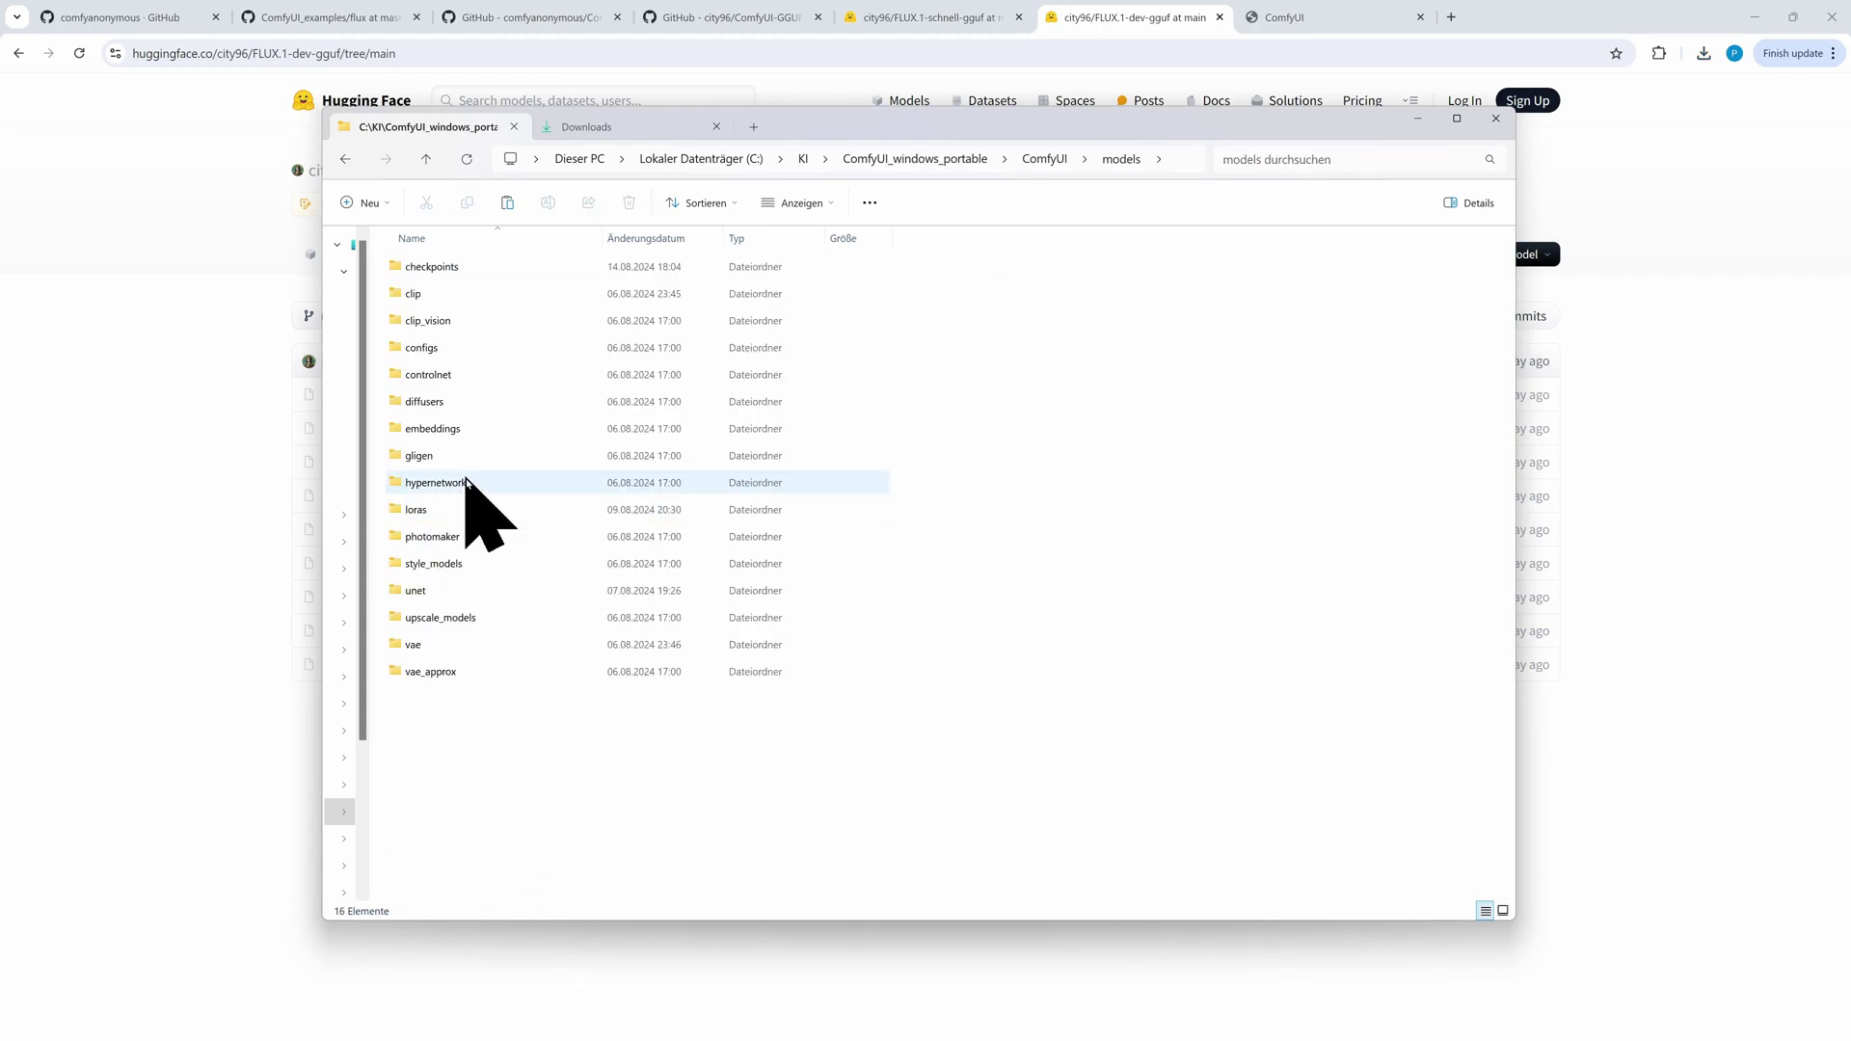
double_click(415, 590)
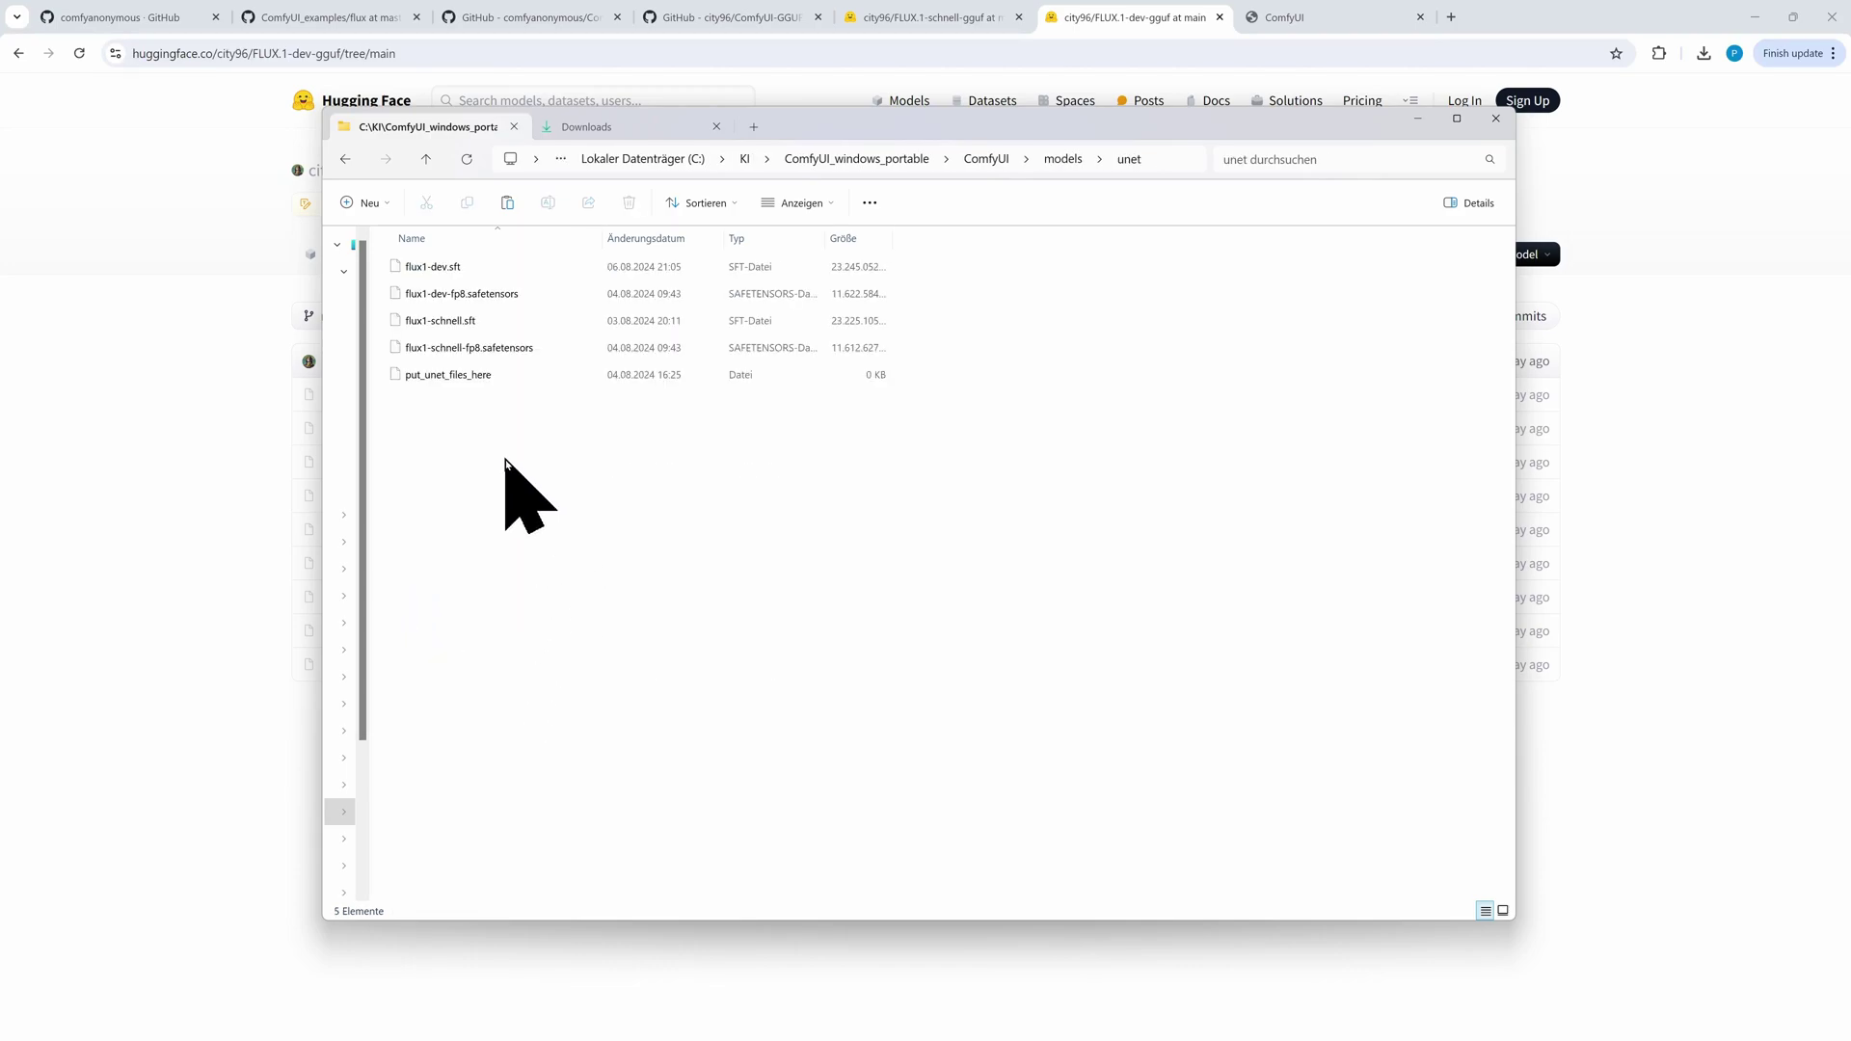
key("ctrl+v")
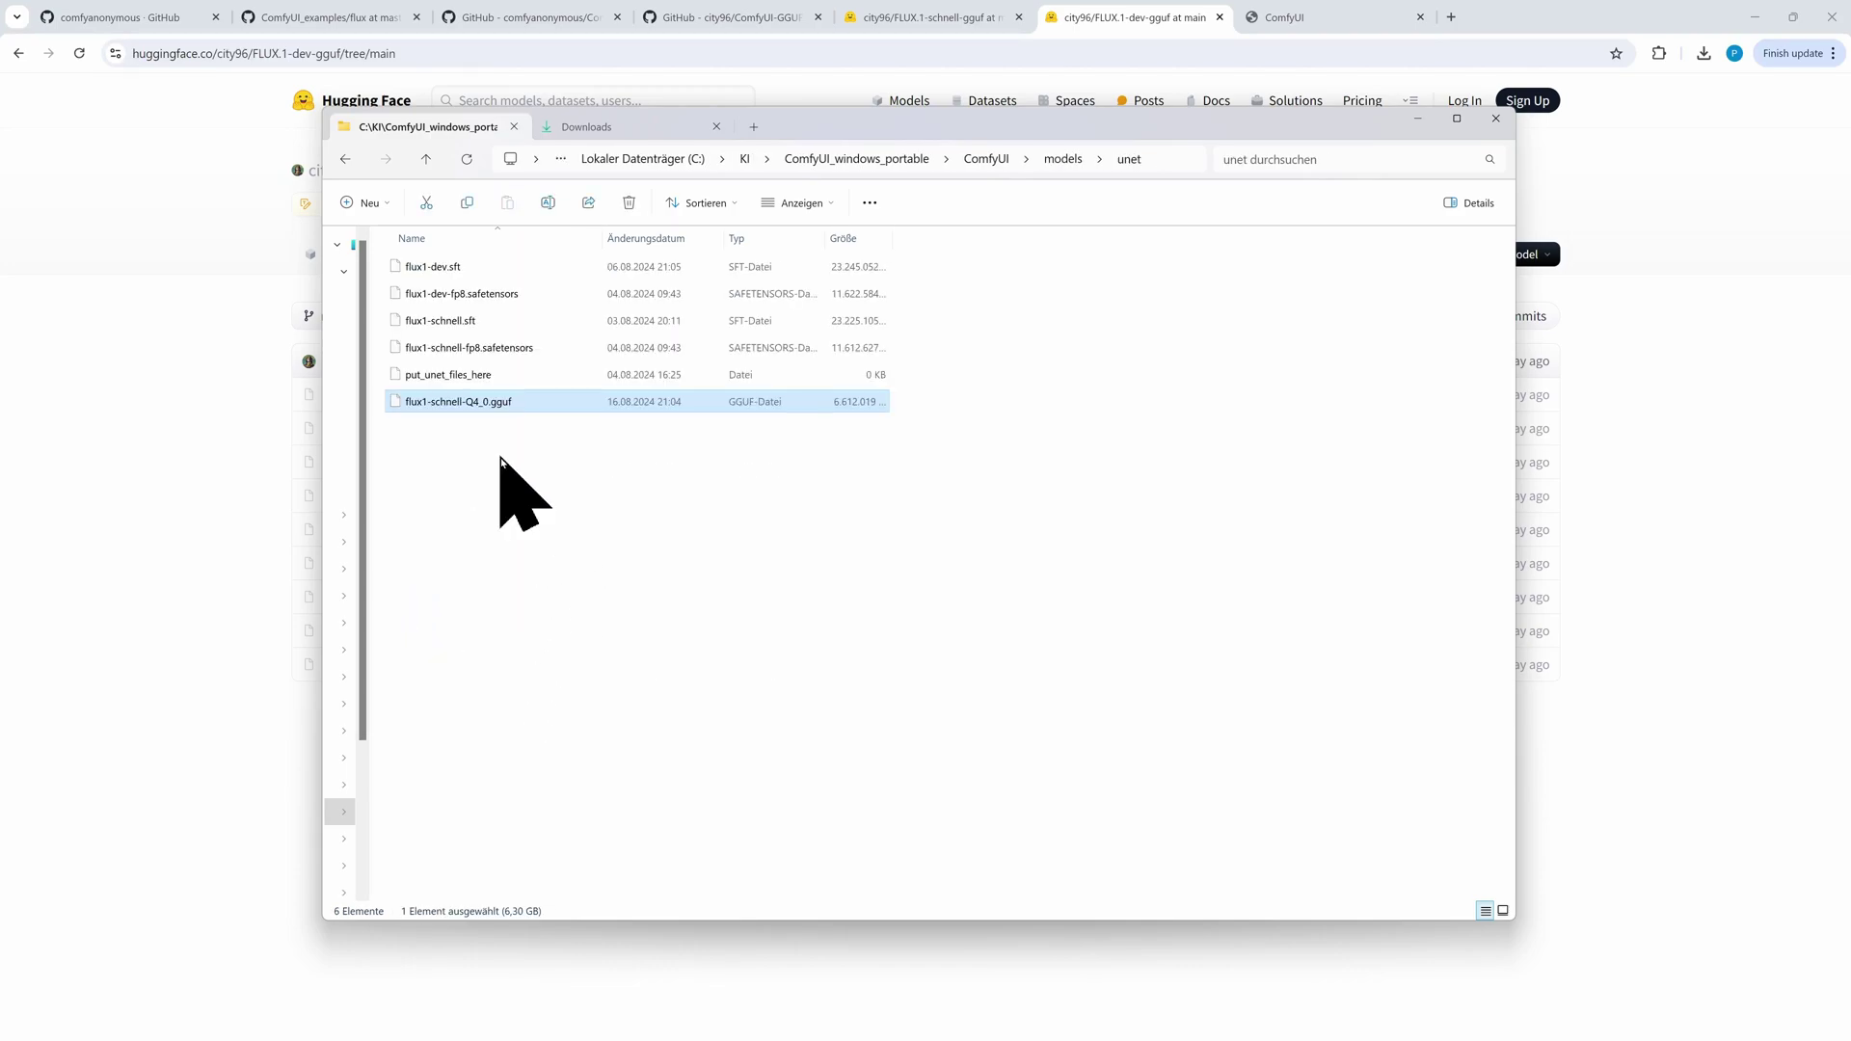
left_click(1415, 120)
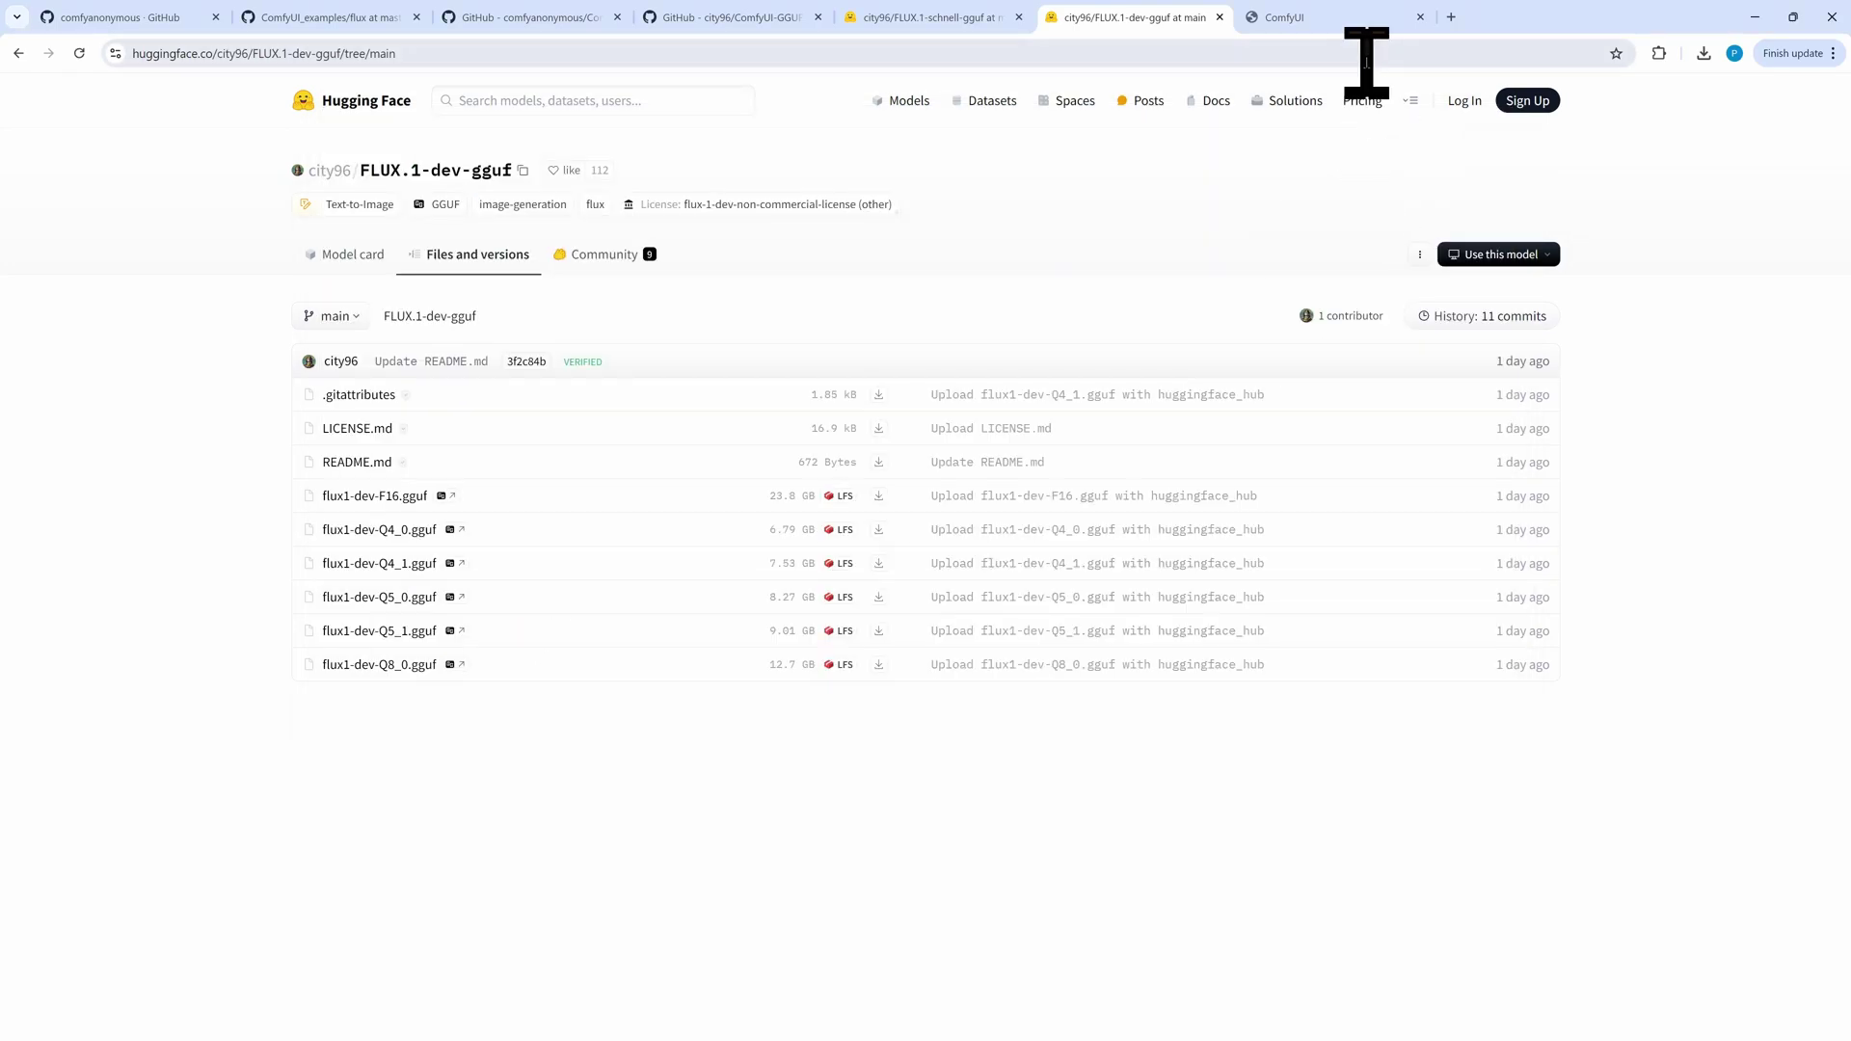
Step: Refresh ComfyUI model lists, confirm Unet Loader shows flux1-schnell-Q4_0.gguf, and set clip_name1 to t5xxl_fp8_e4m3fn
left_click(1343, 21)
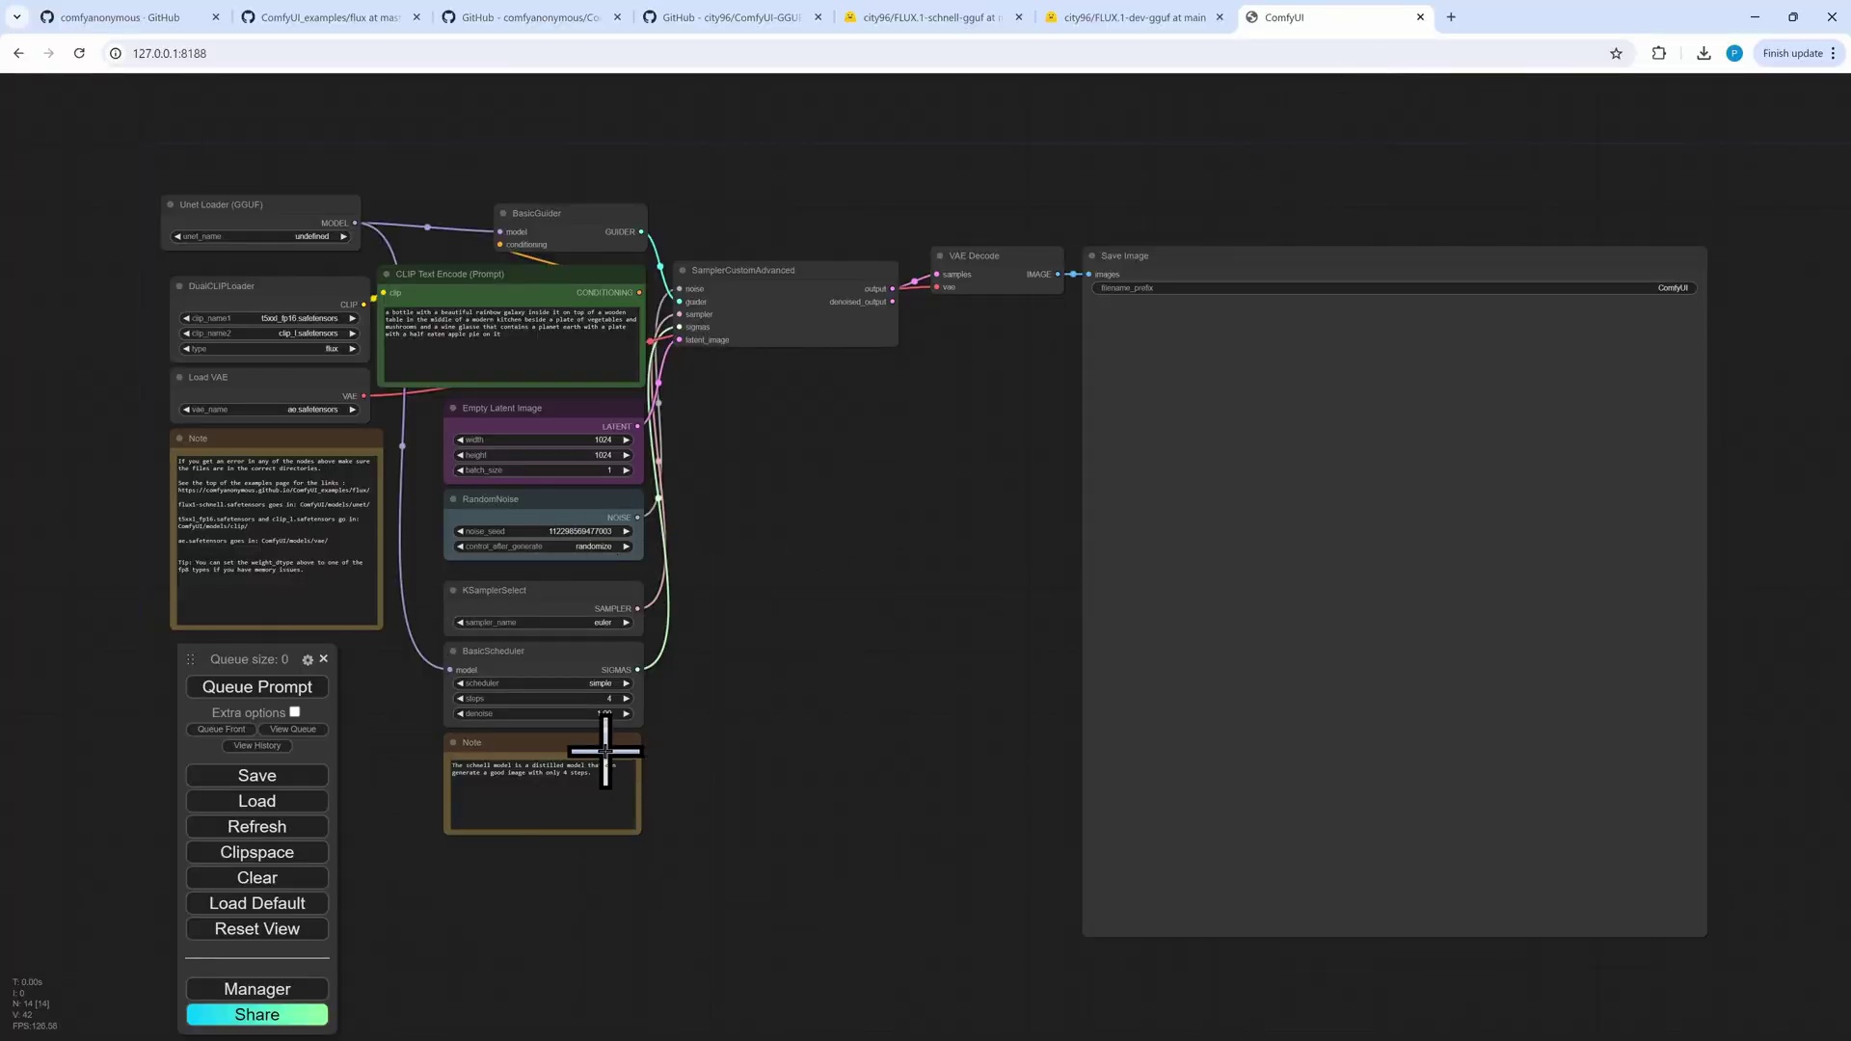
left_click(231, 826)
left_click(289, 229)
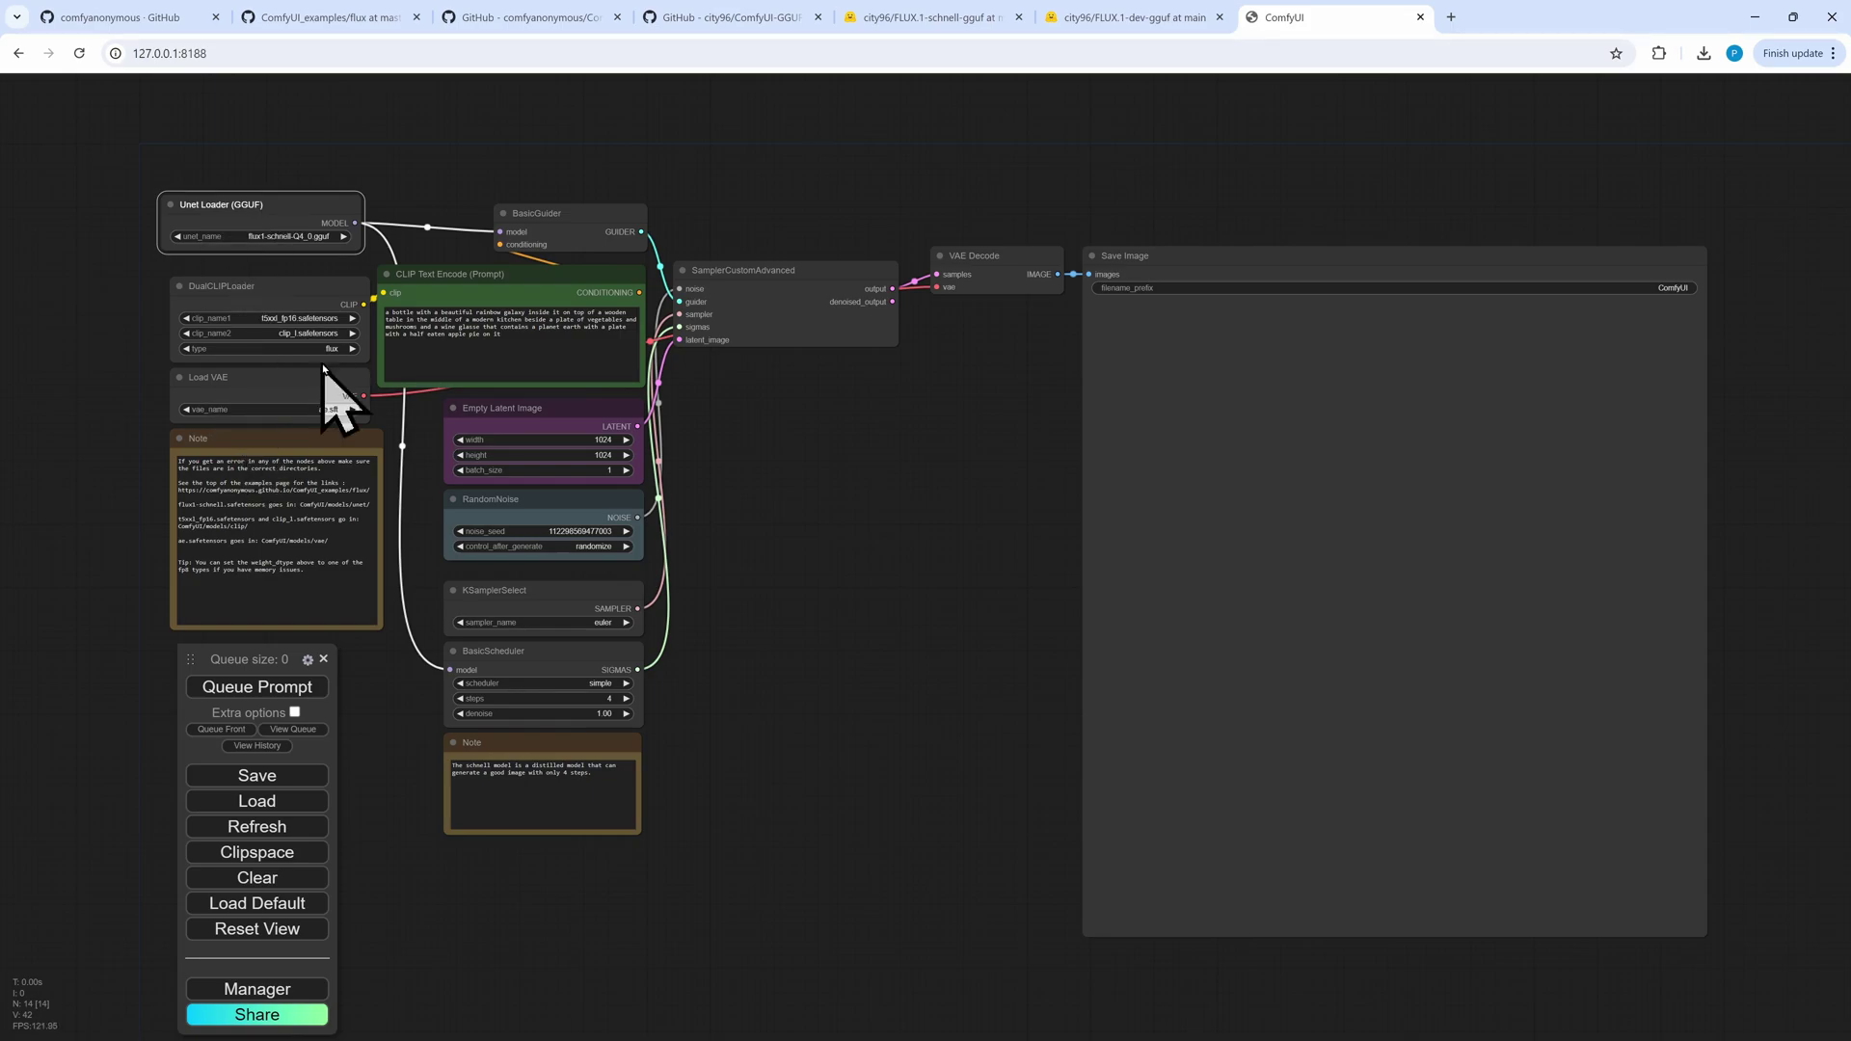
left_click(301, 318)
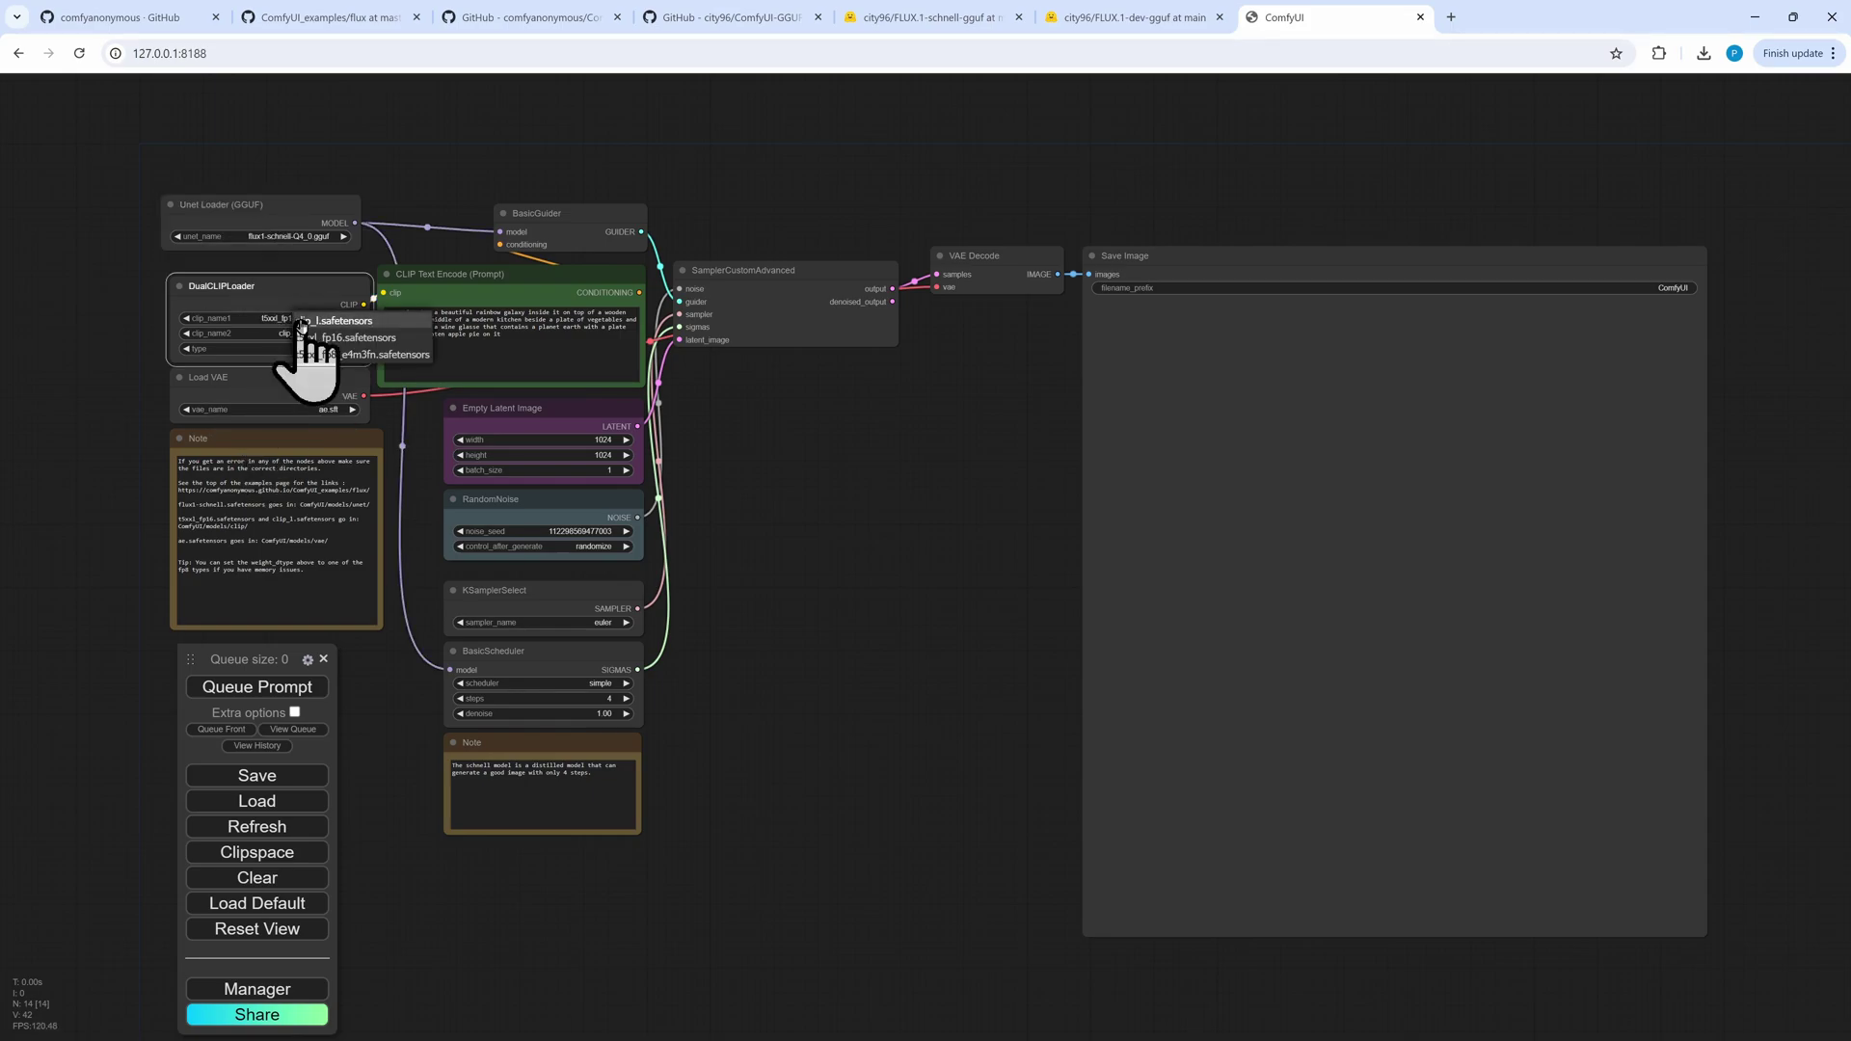
left_click(362, 355)
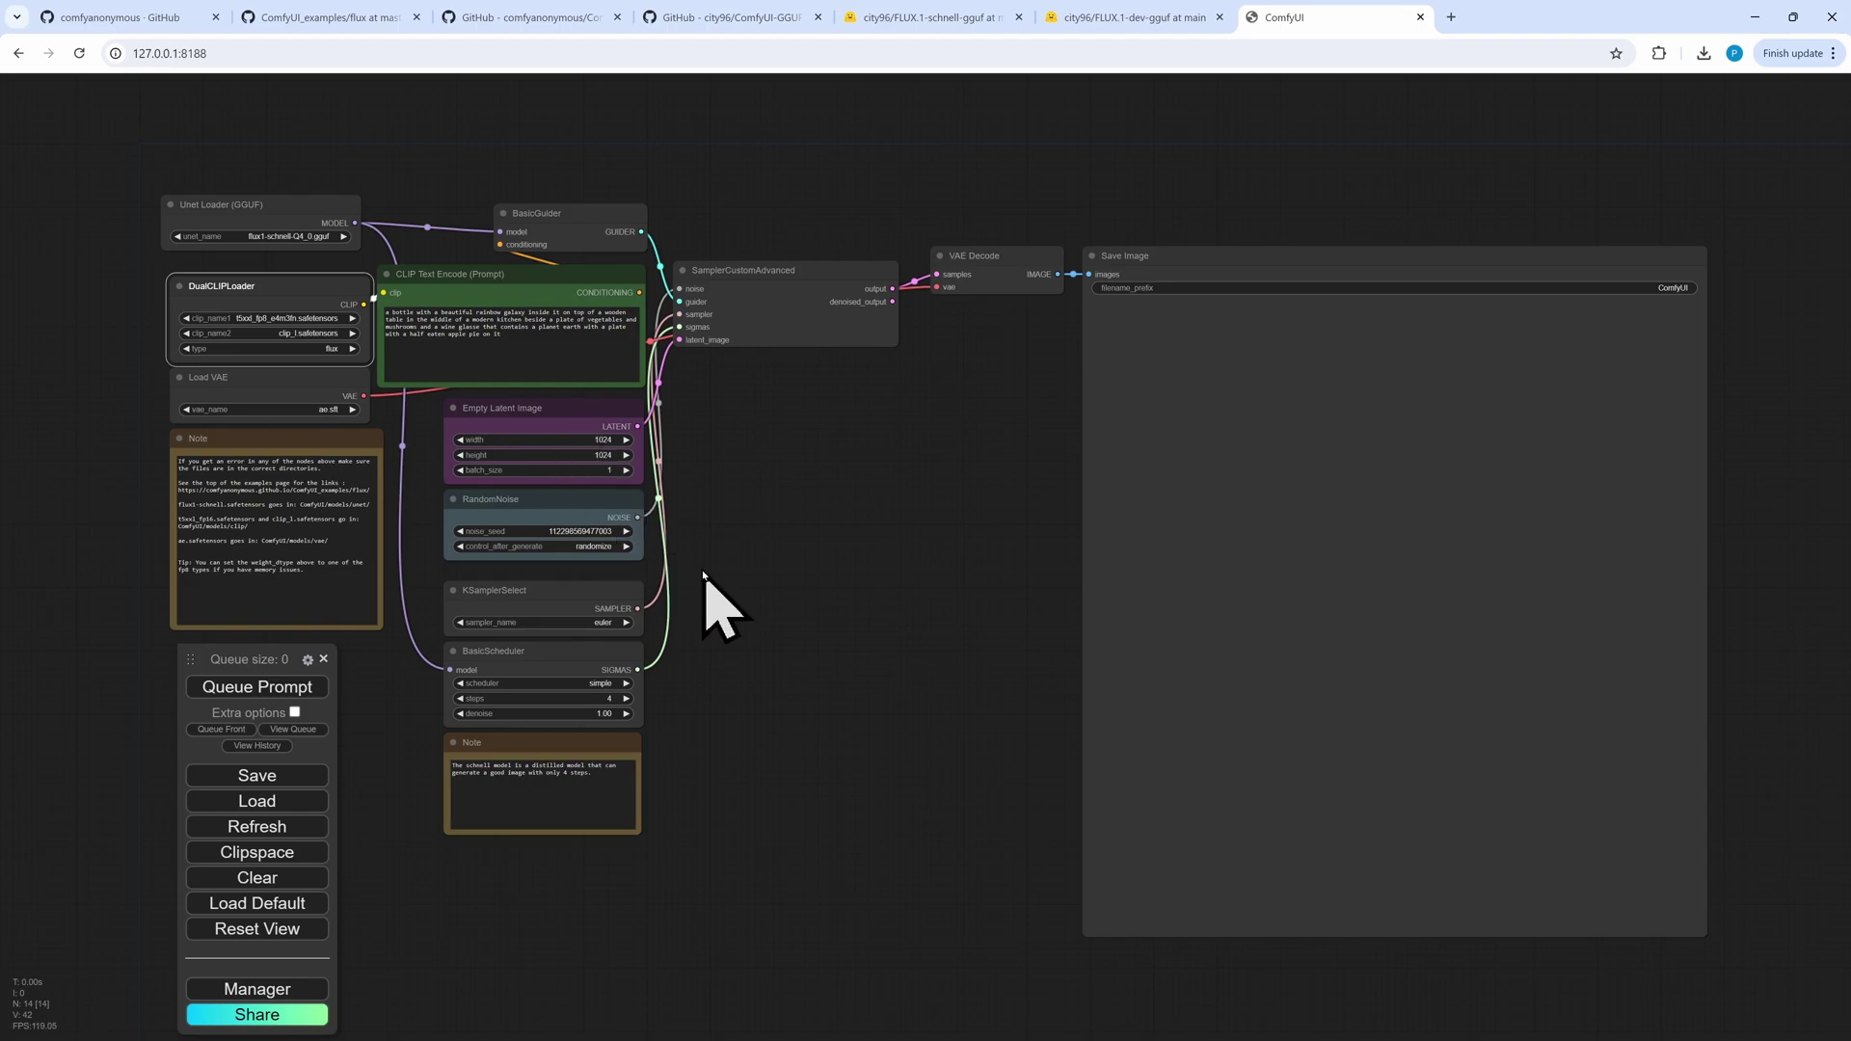
Step: Keep the Empty Latent Image width at 512 and cancel the height edit unchanged
left_click(593, 441)
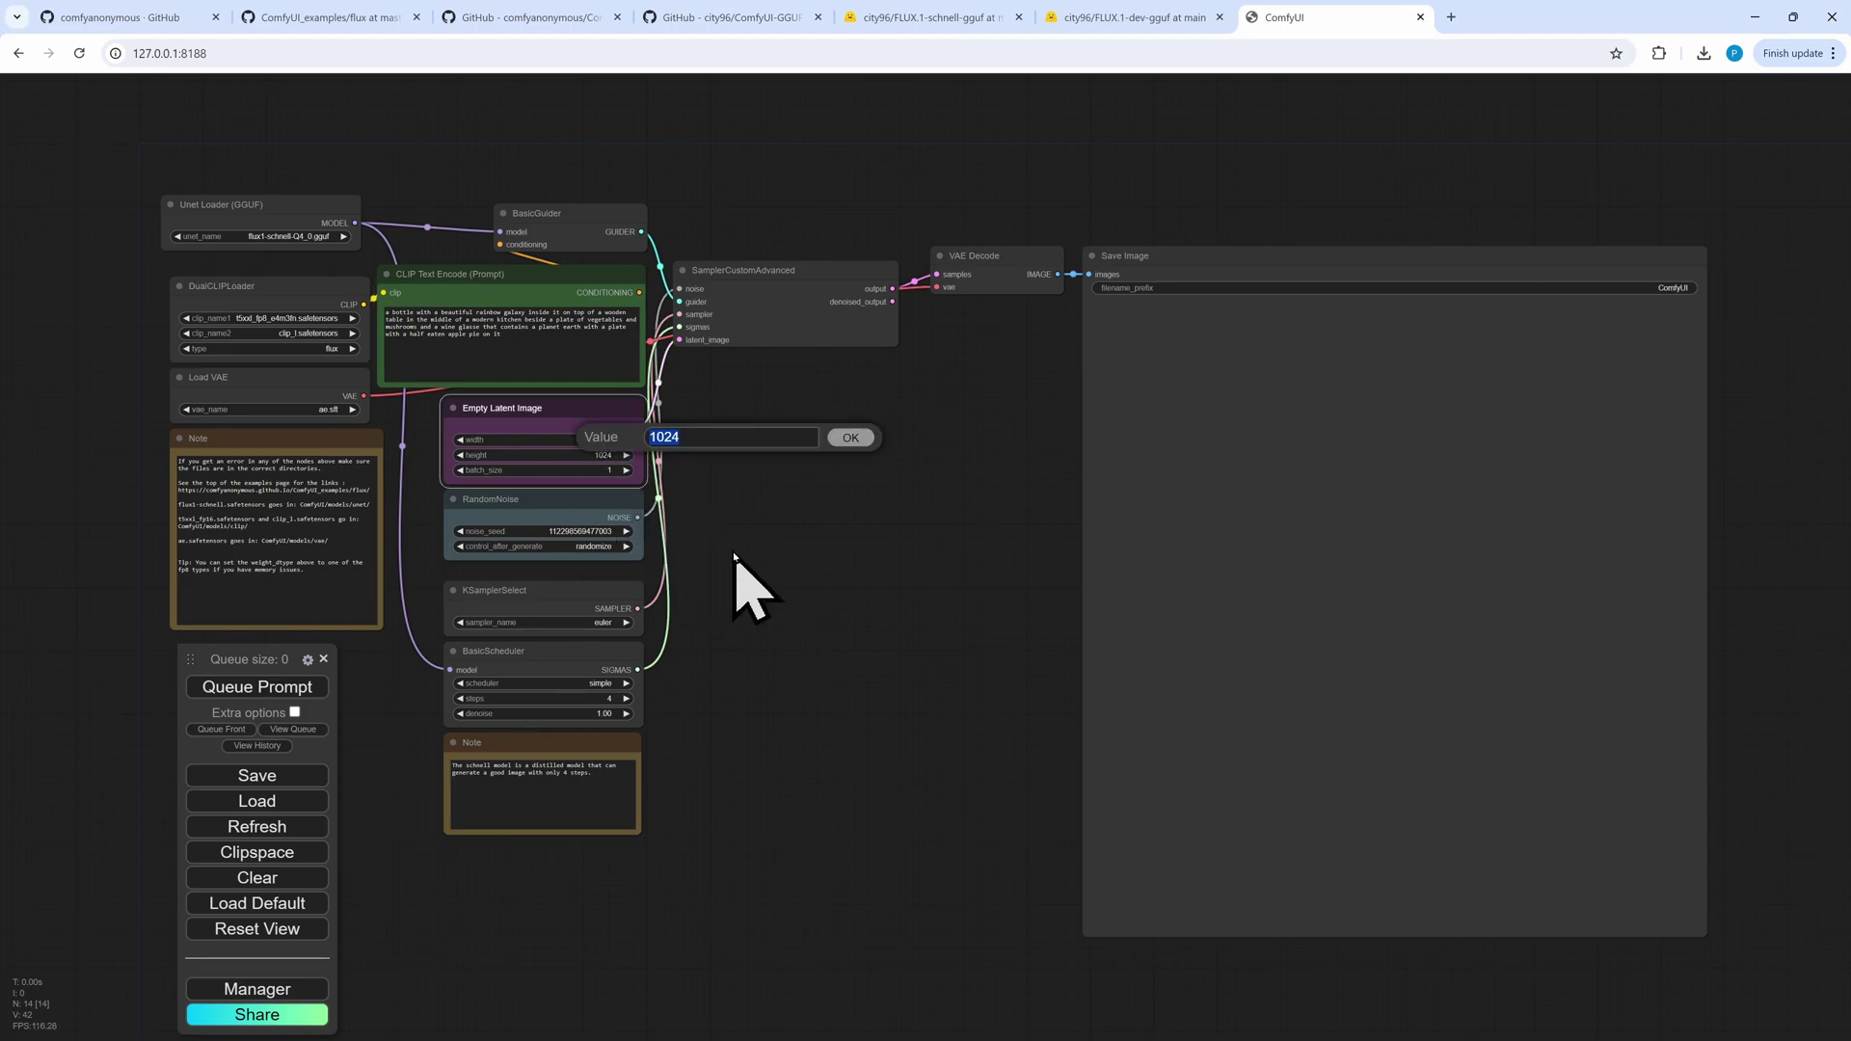
key("Return")
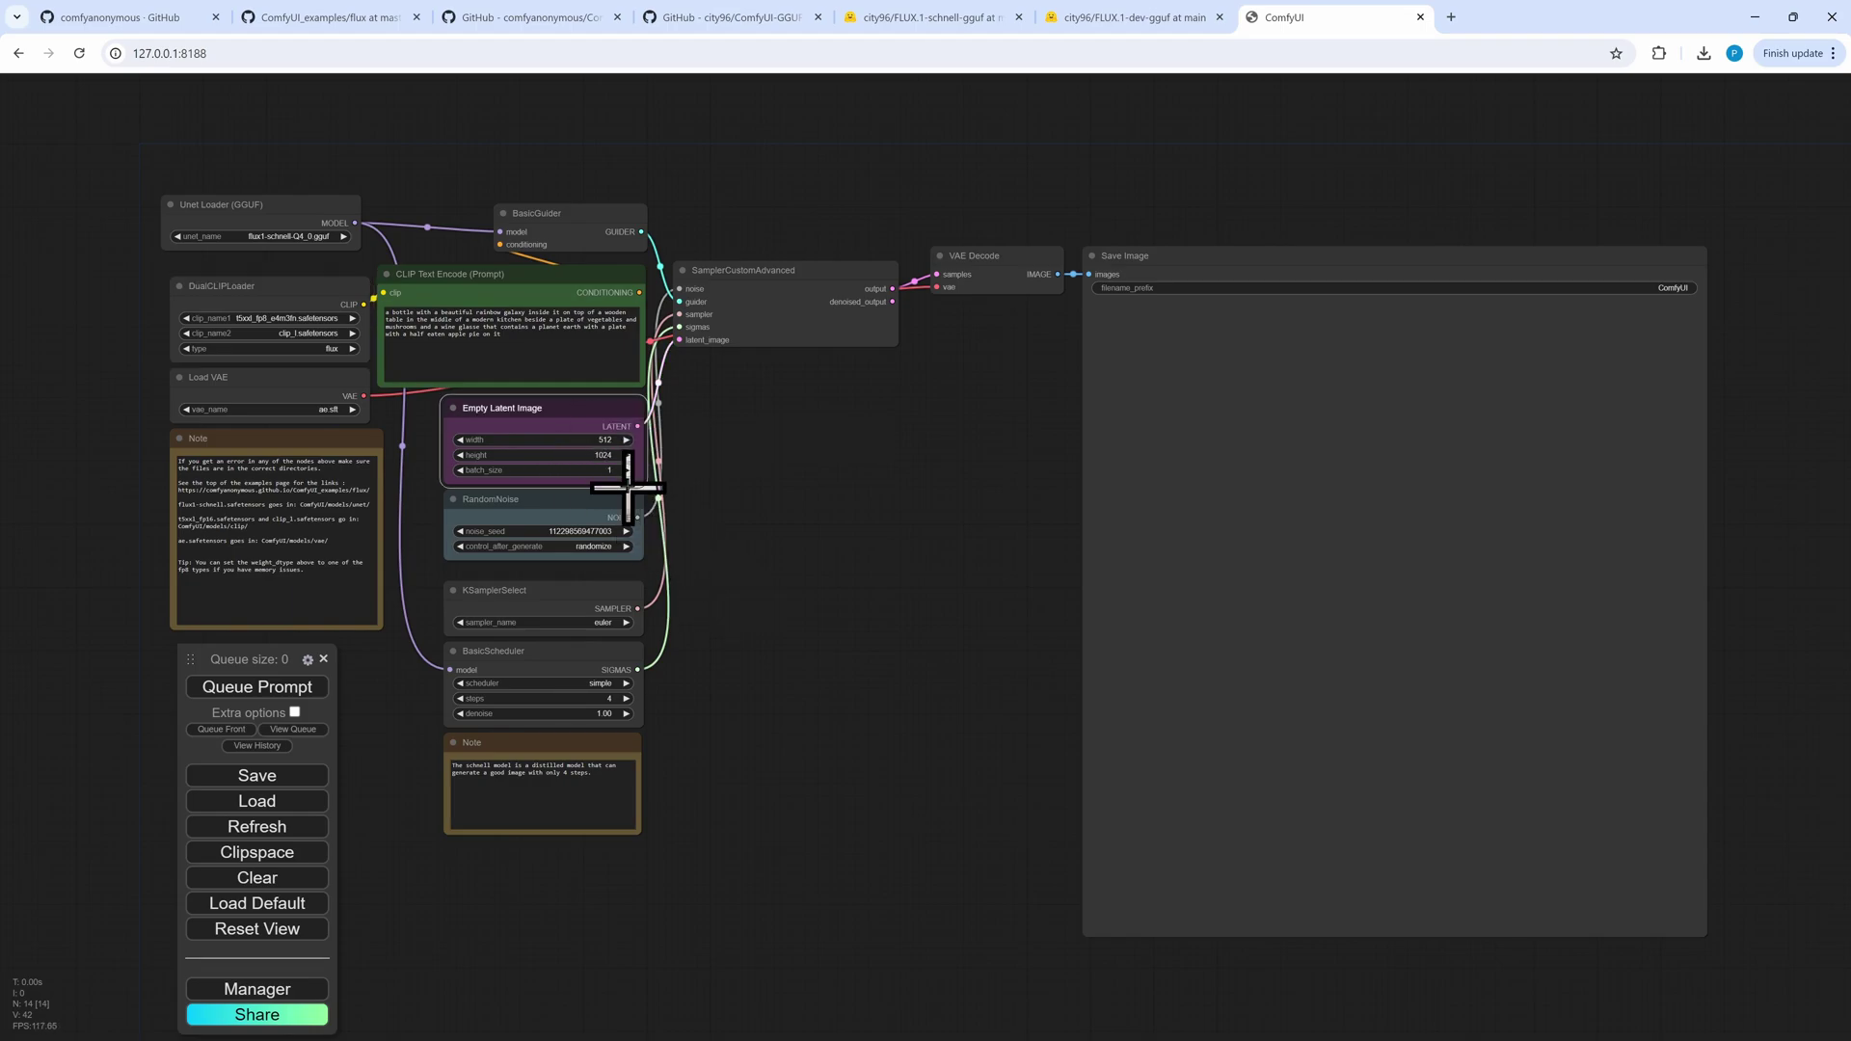
left_click(583, 453)
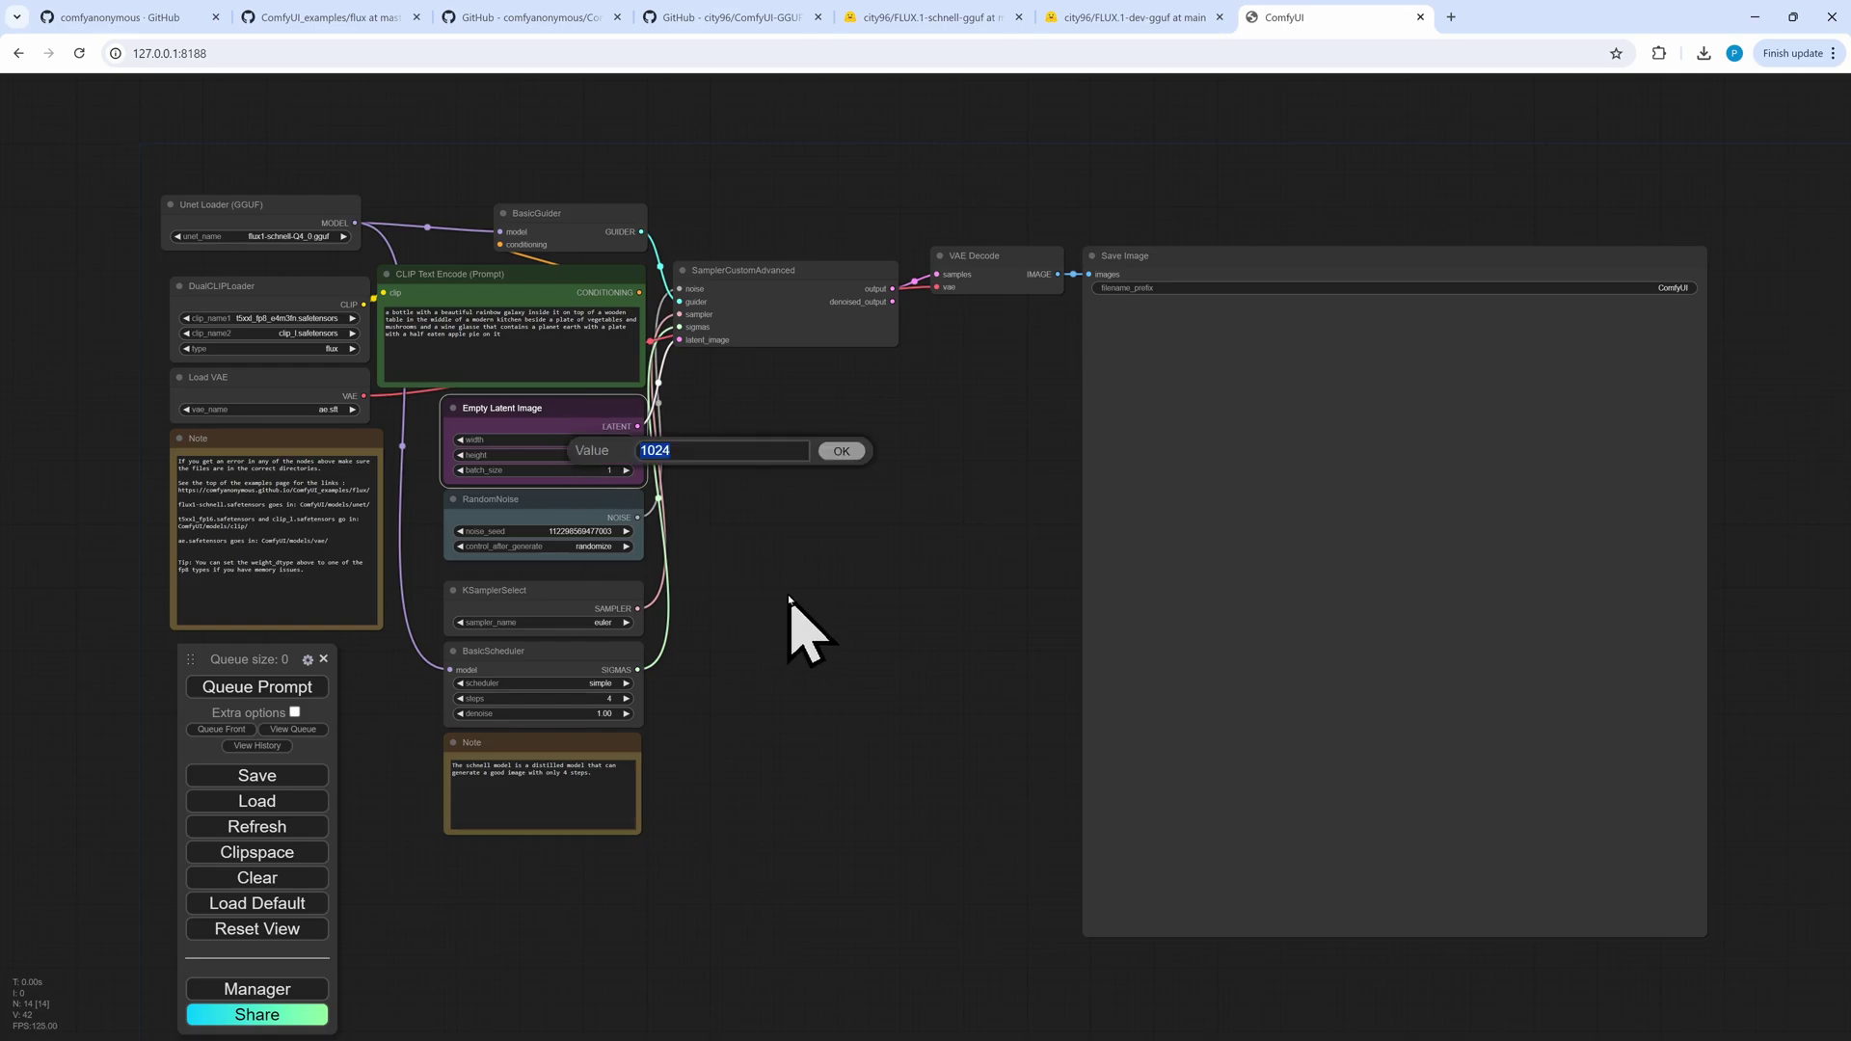
type("5")
key("Escape")
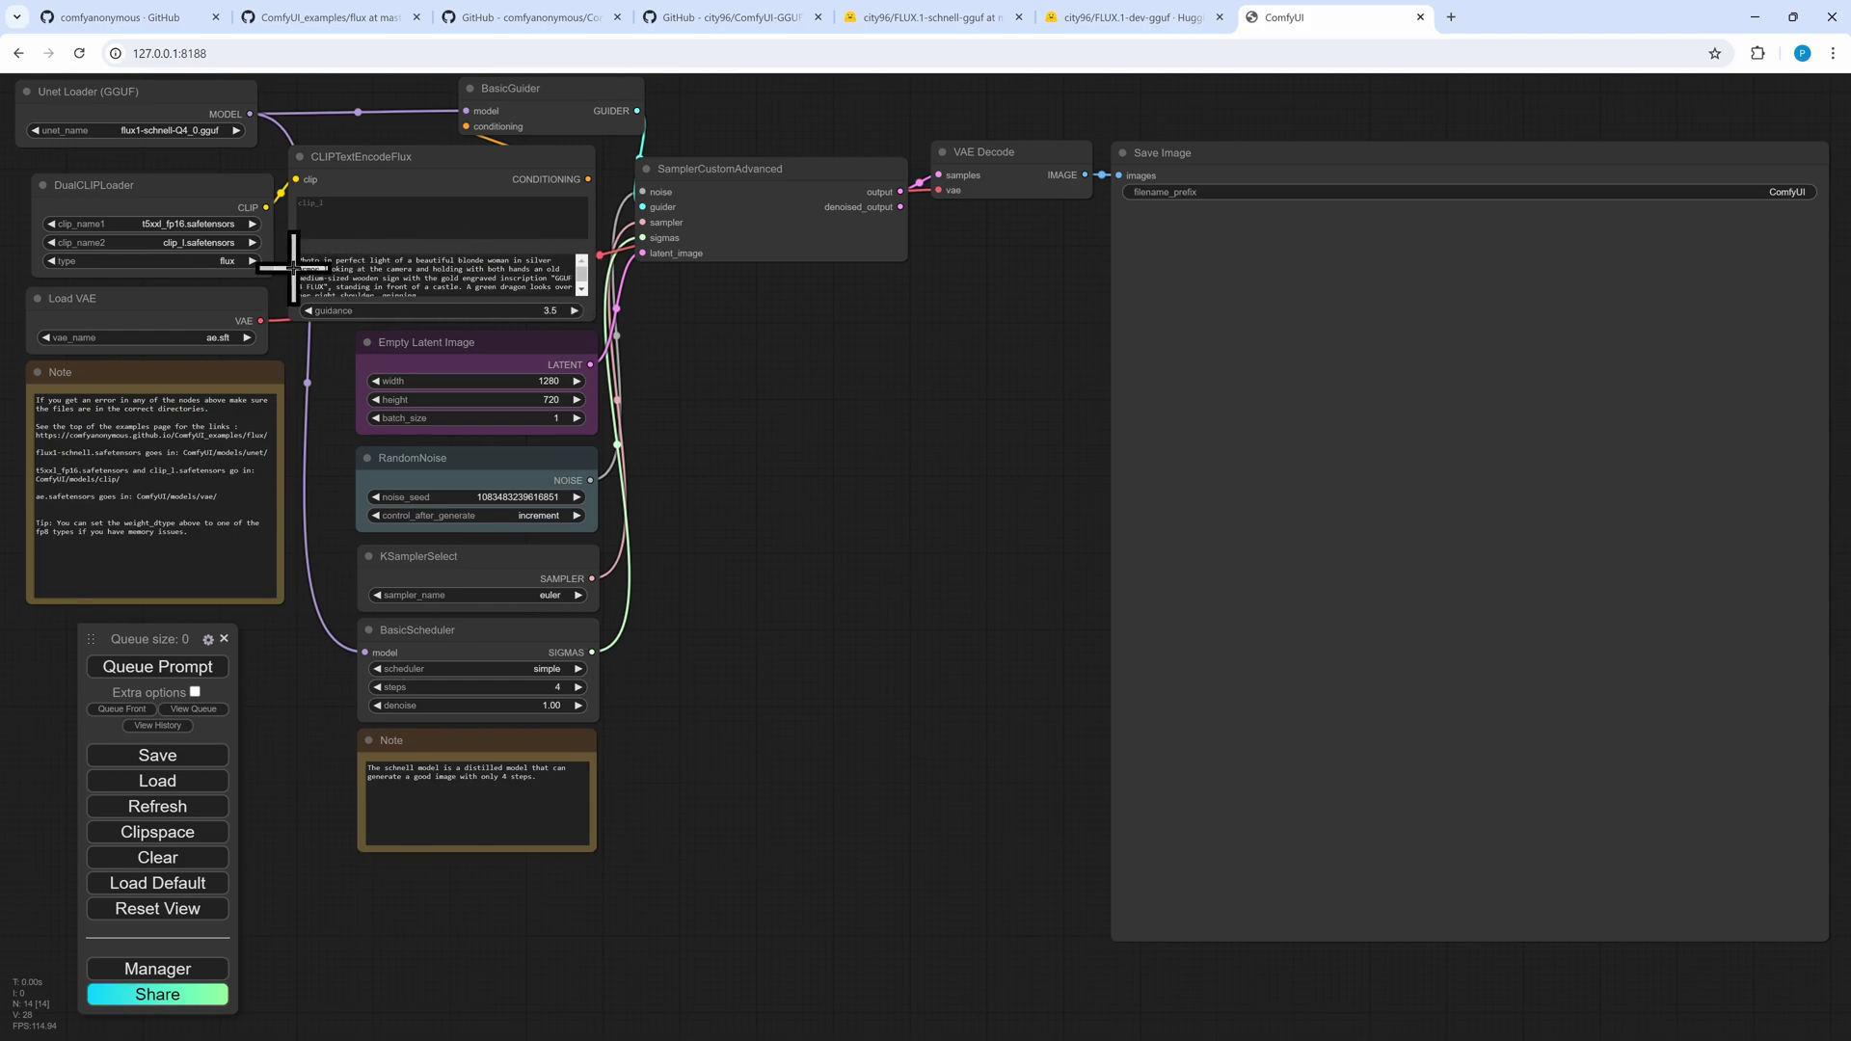
left_click(397, 182)
left_click(685, 379)
right_click(668, 339)
left_click(679, 340)
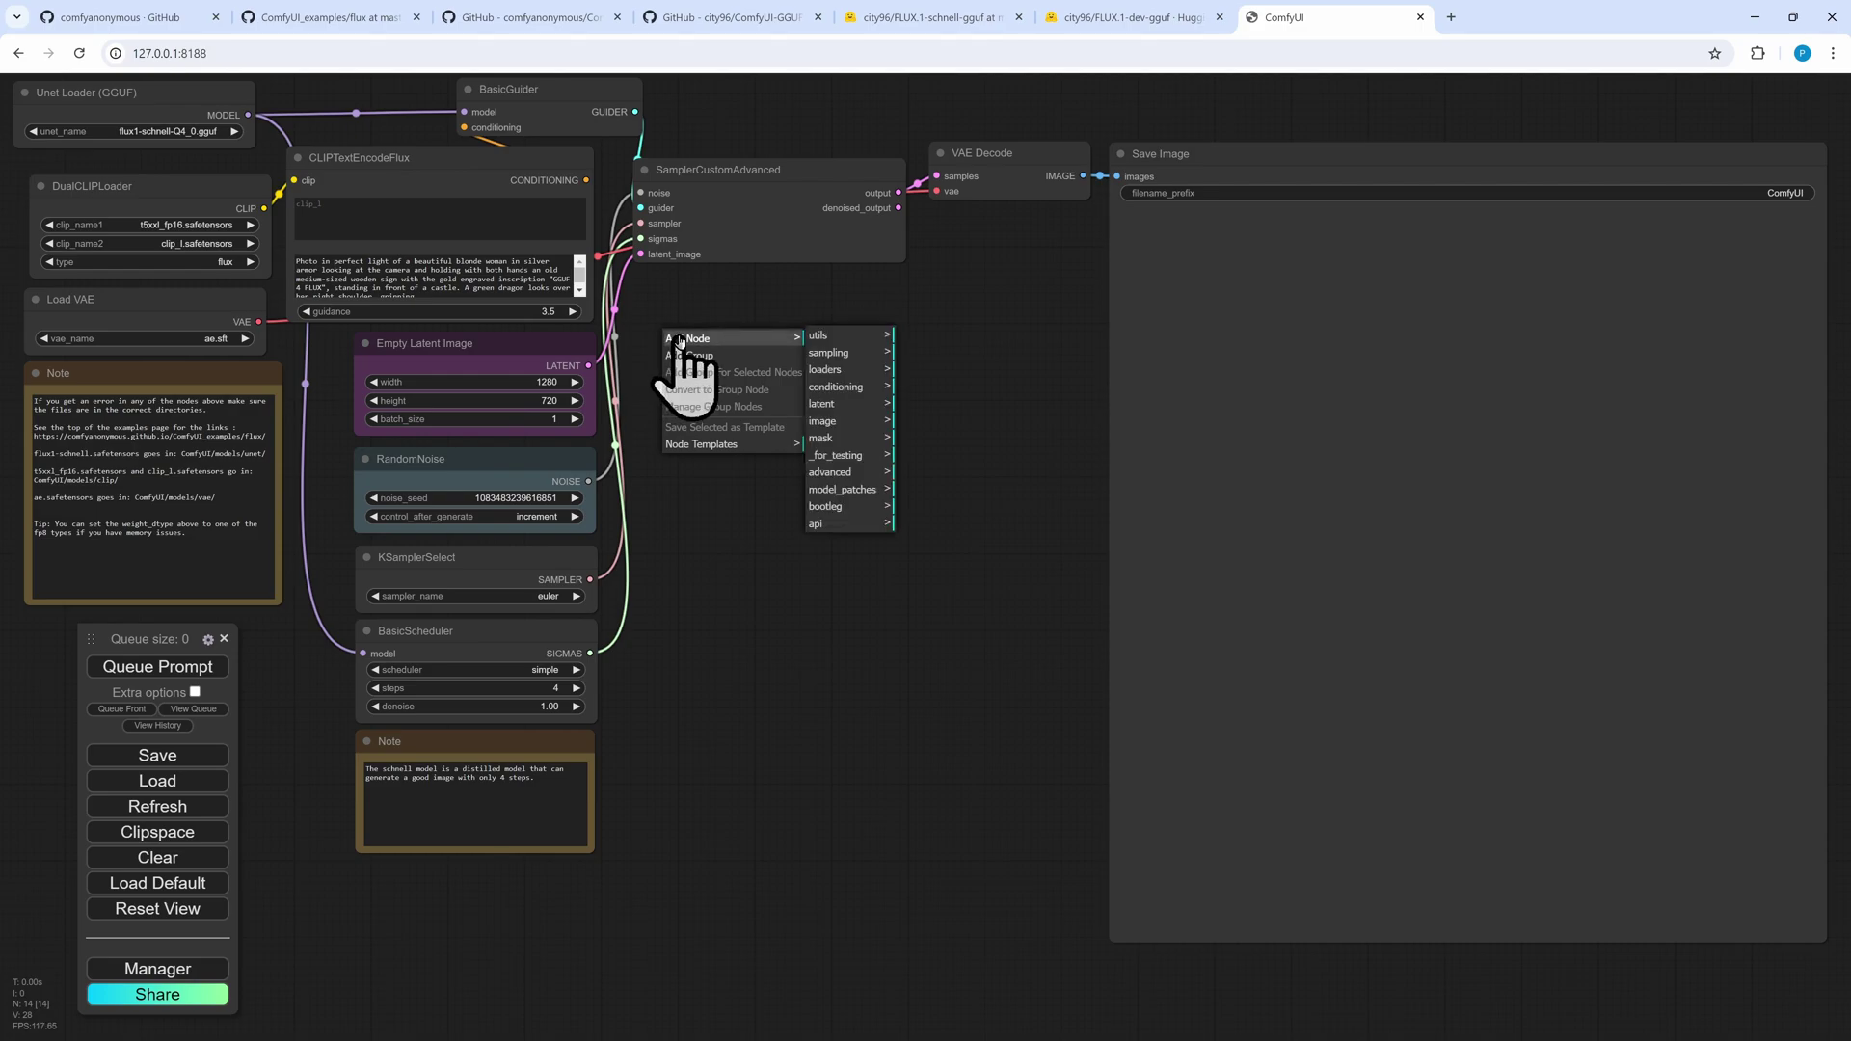
left_click(856, 472)
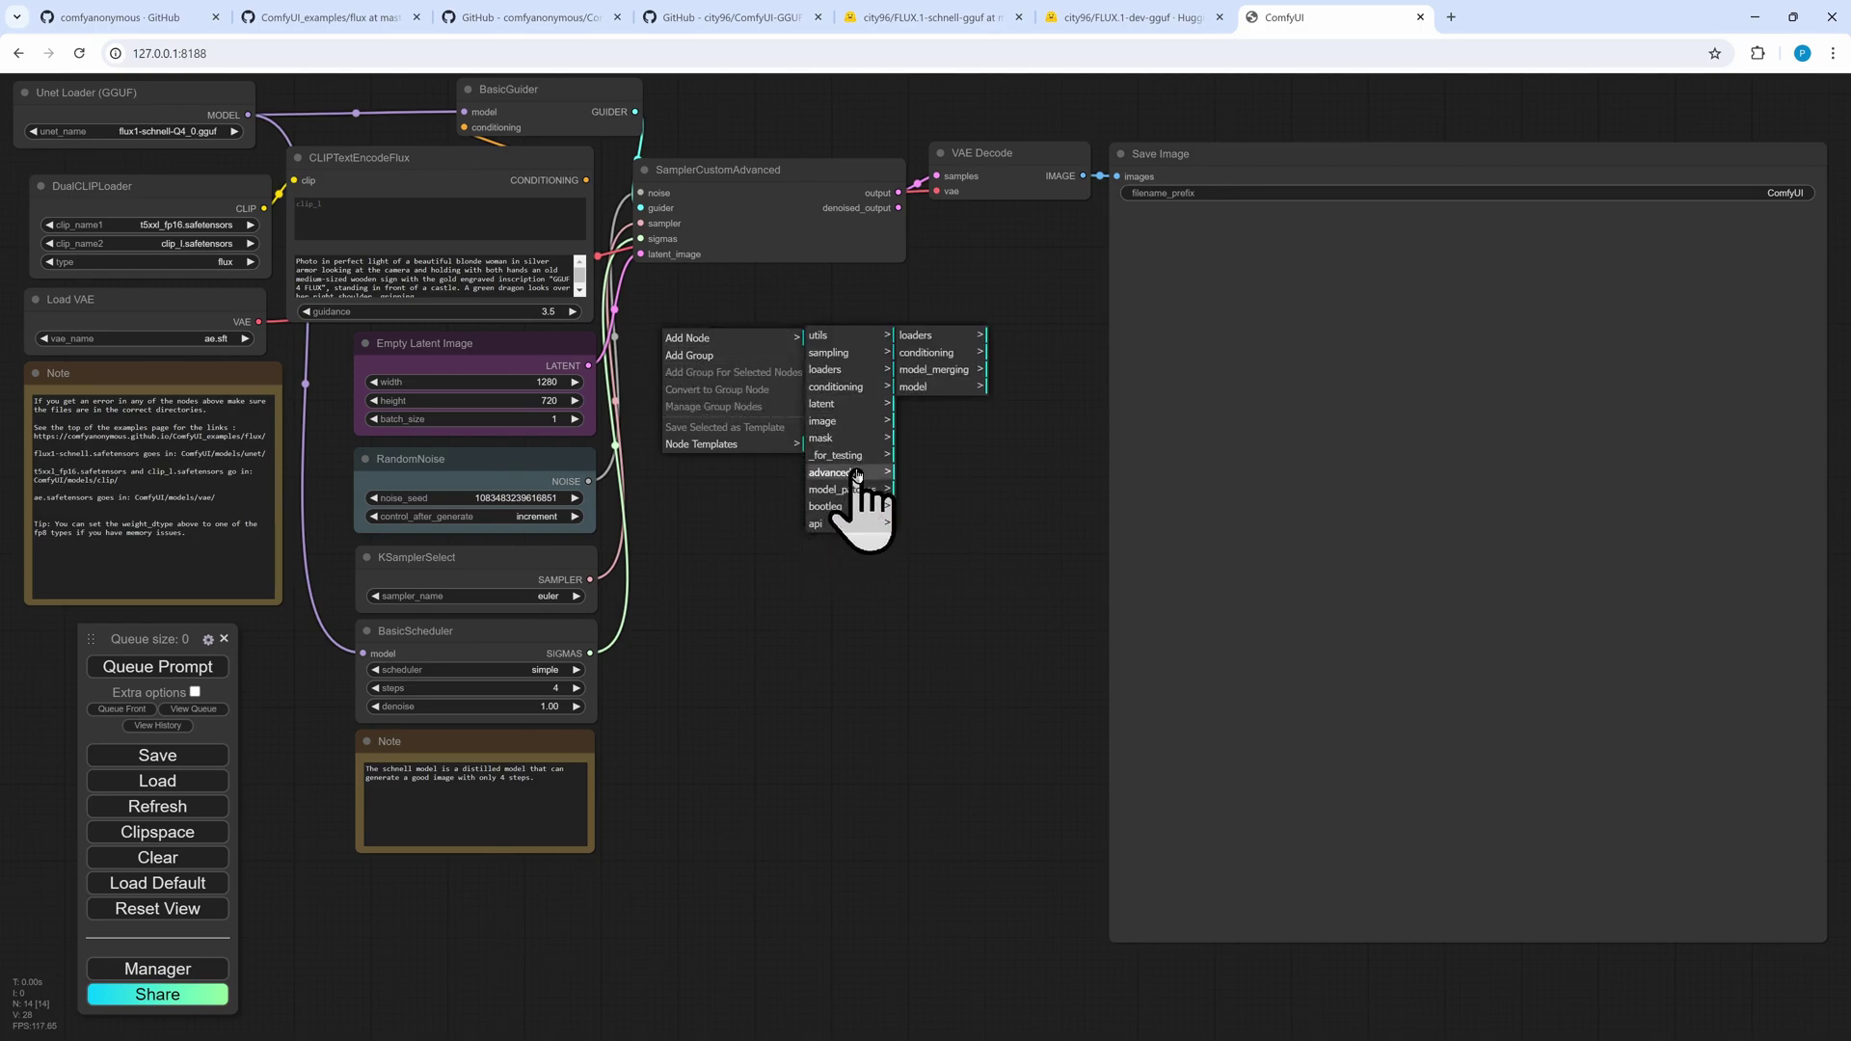
left_click(943, 355)
left_click(1022, 336)
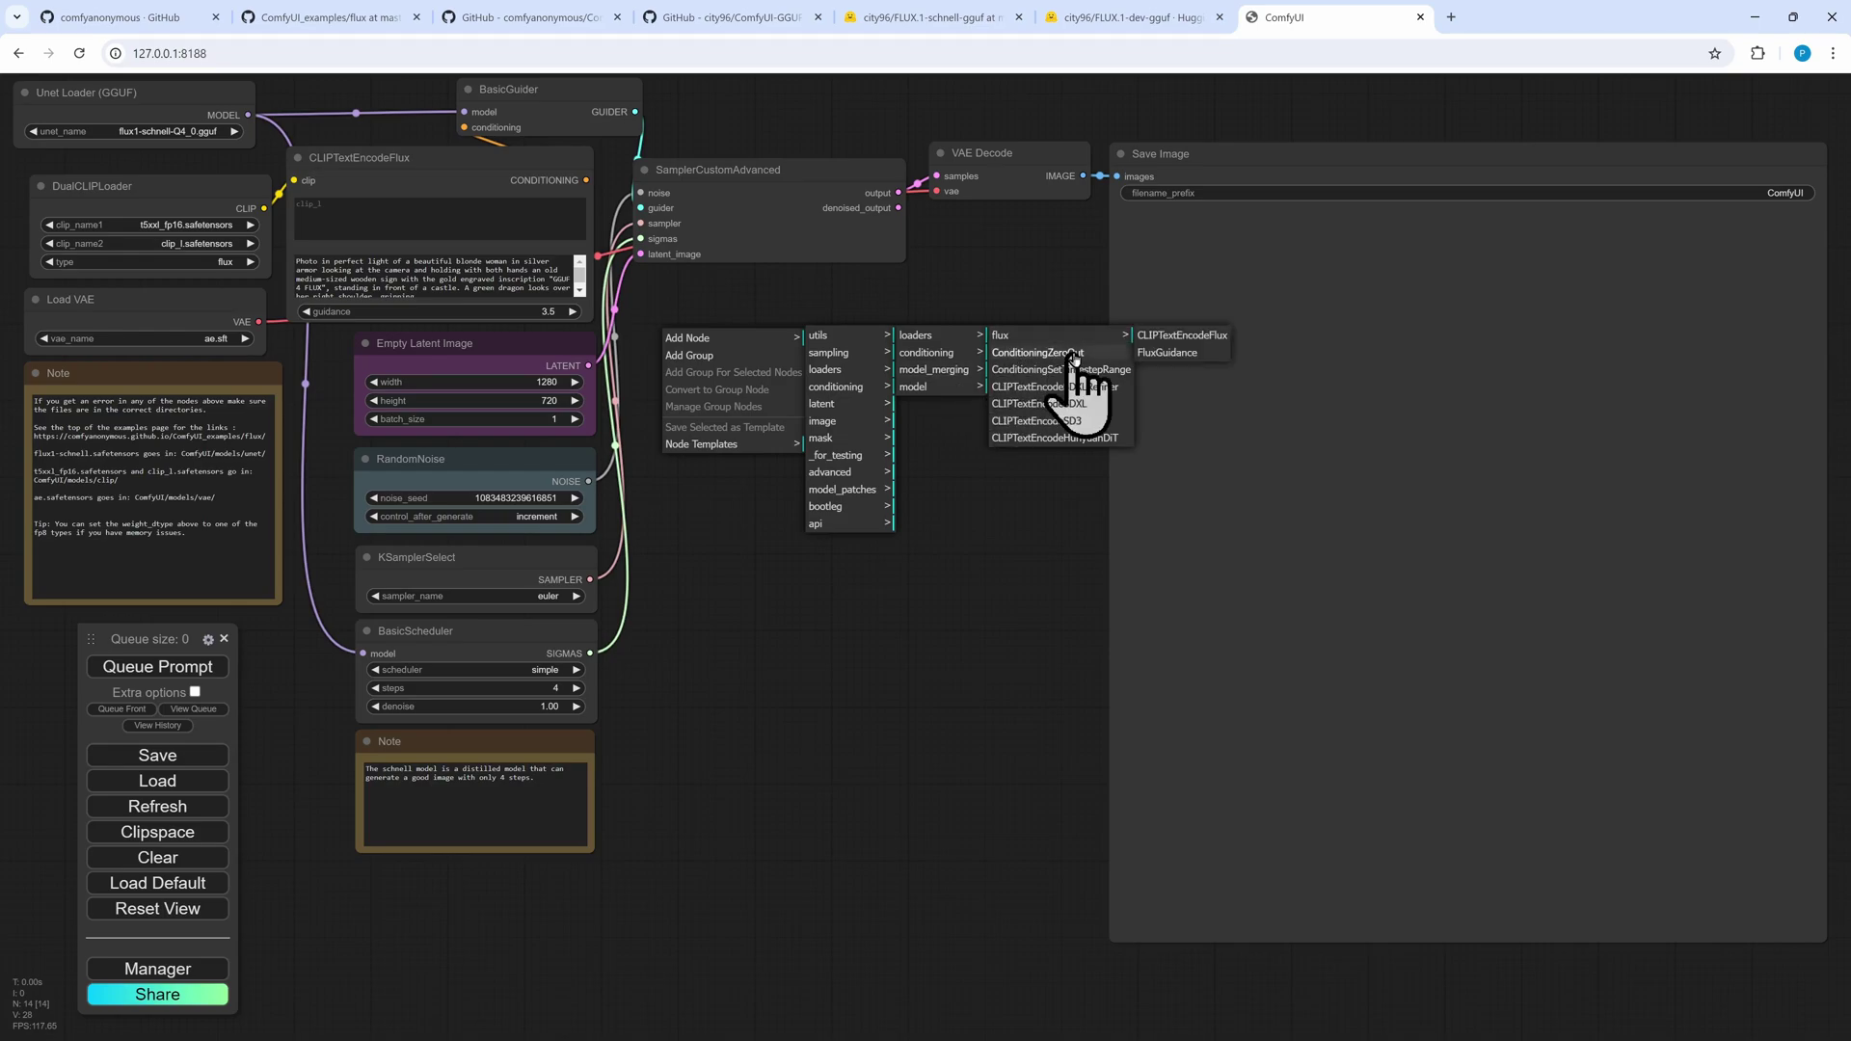
left_click(1167, 335)
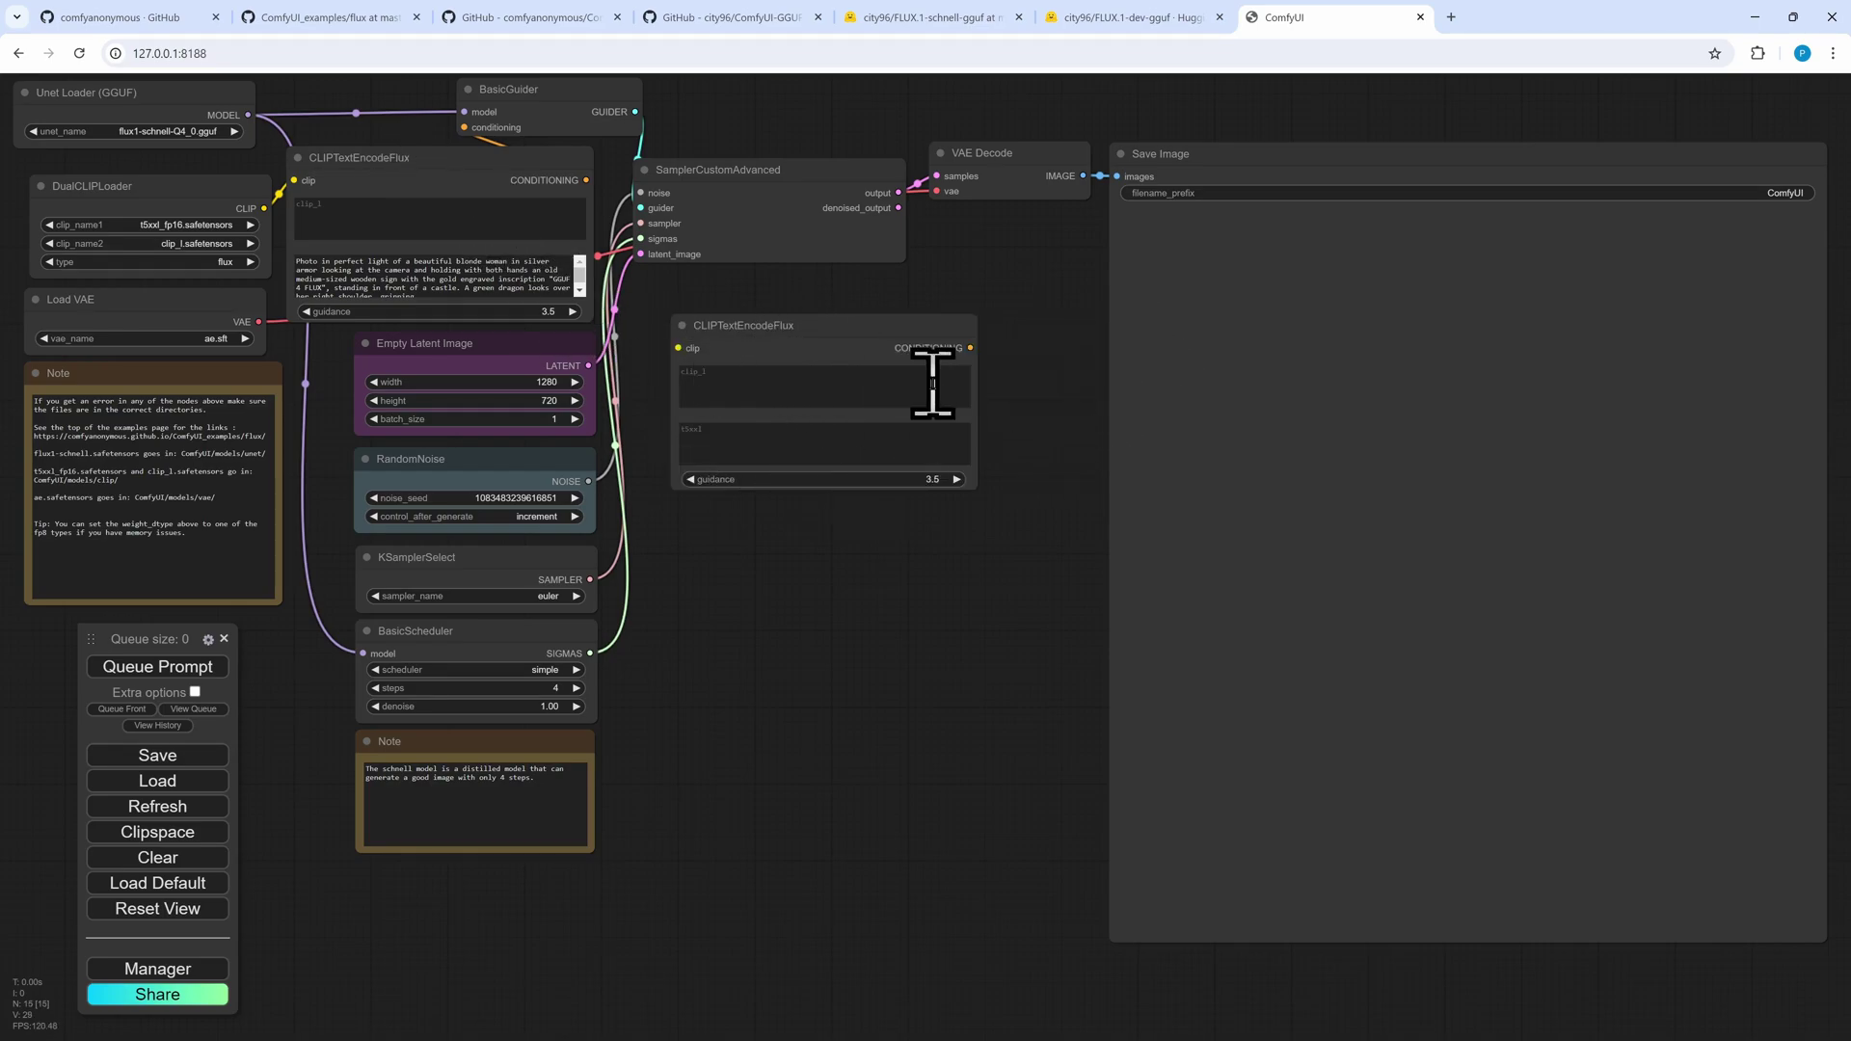
left_click(805, 354)
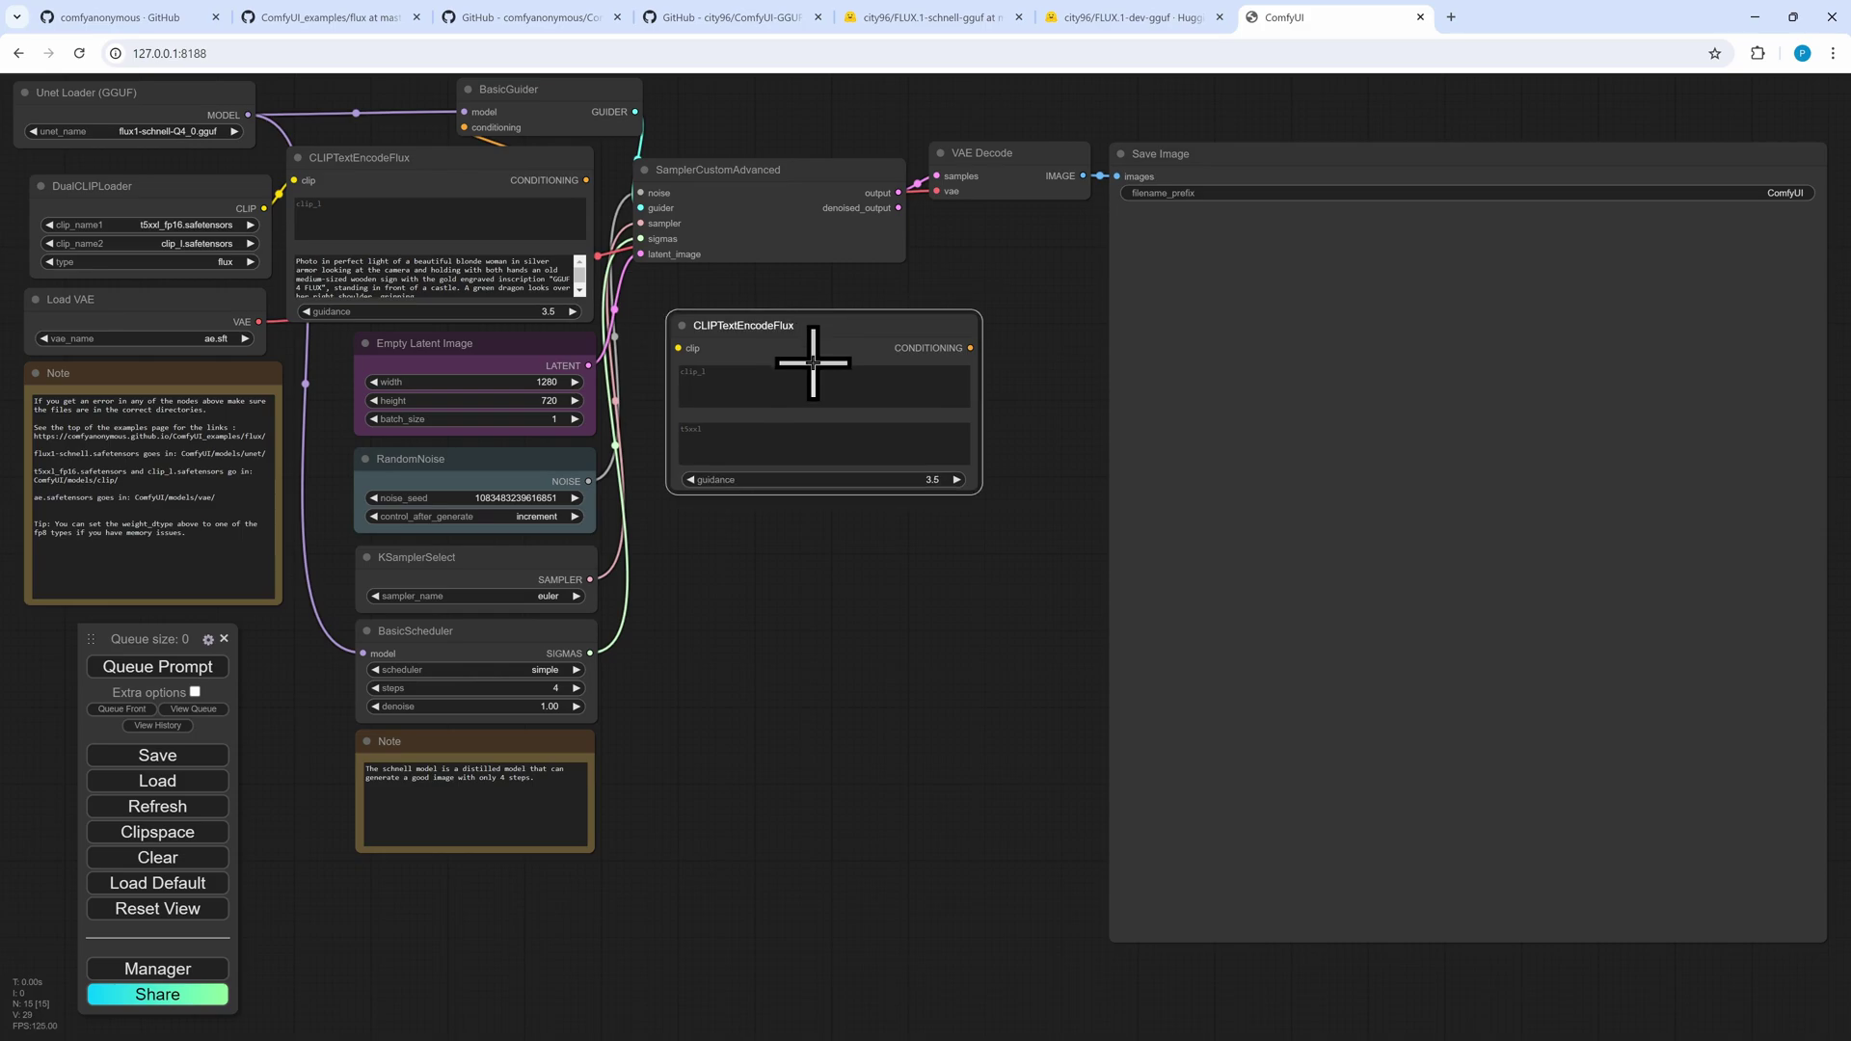
key("Delete")
mouse_move(399, 172)
left_mouse_down()
mouse_move(477, 212)
mouse_move(429, 294)
mouse_move(441, 313)
mouse_move(414, 169)
left_mouse_up()
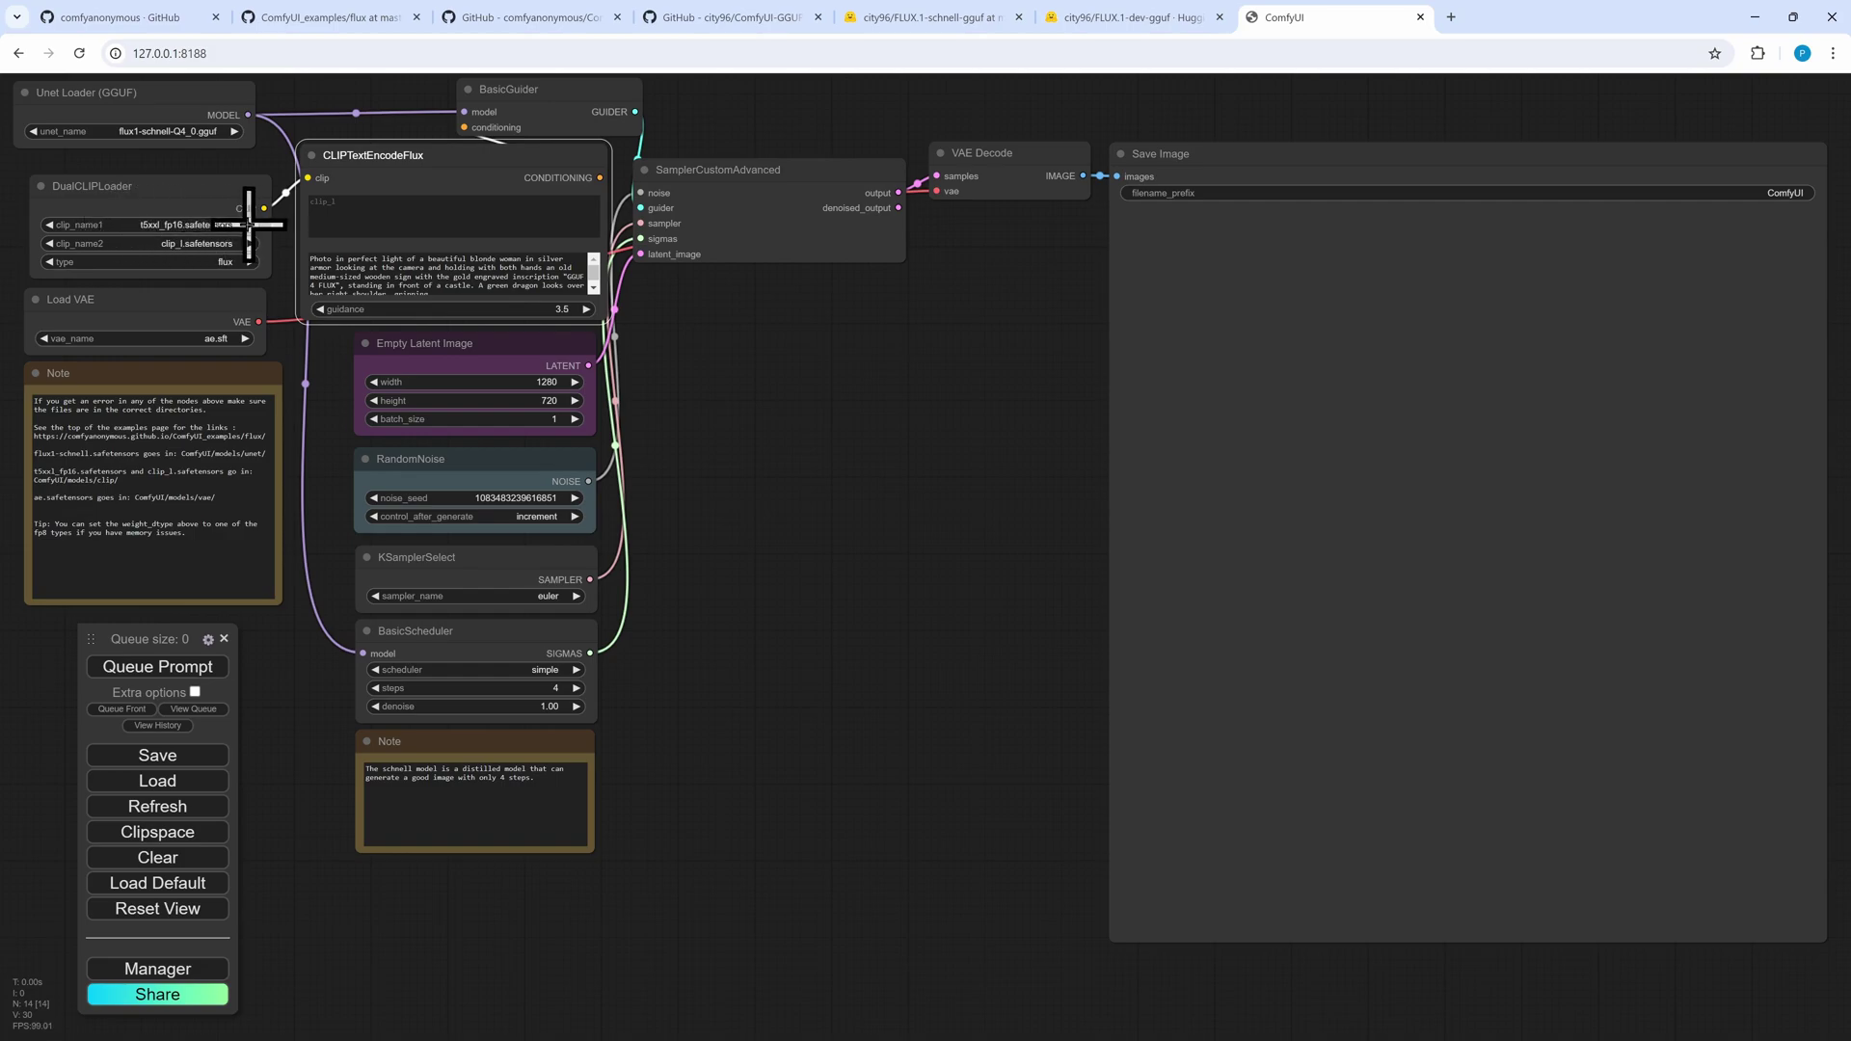
Step: Choose flux1-schnell-Q8_0.gguf from the Unet Loader (GGUF) unet_name list
left_click(159, 132)
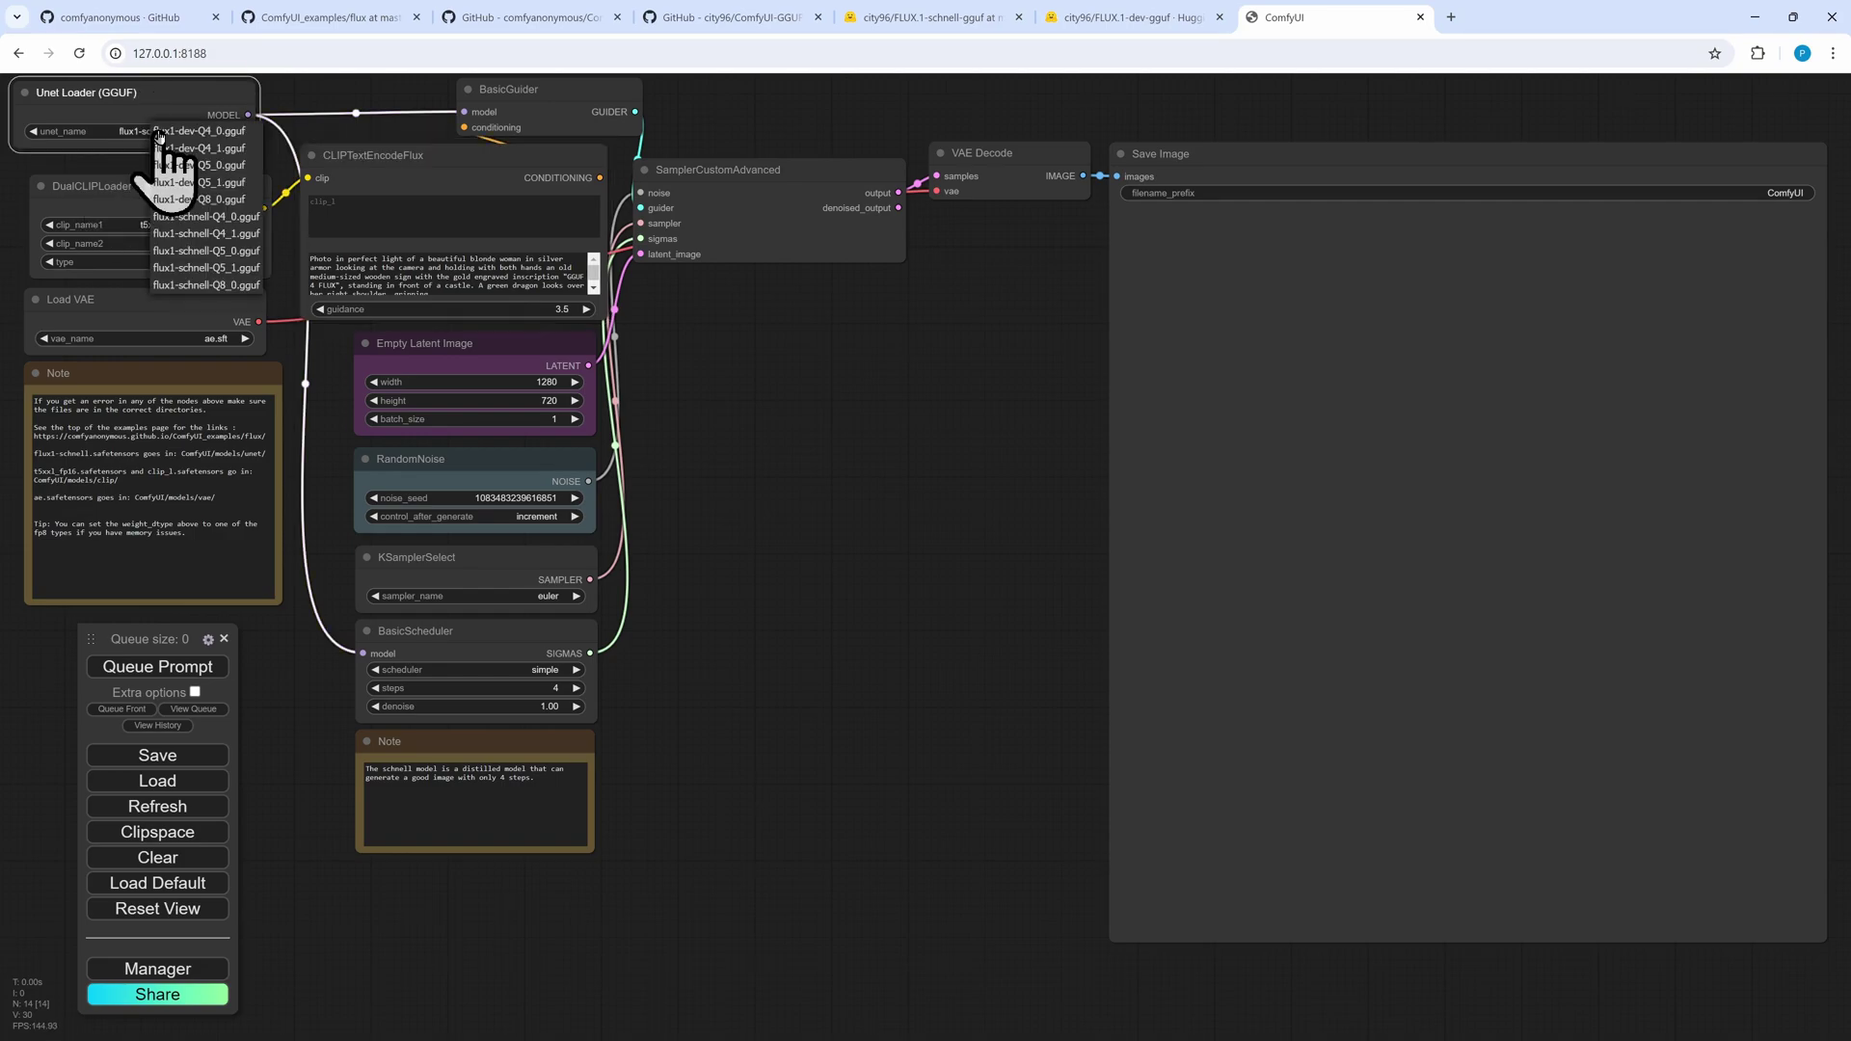
left_click(214, 285)
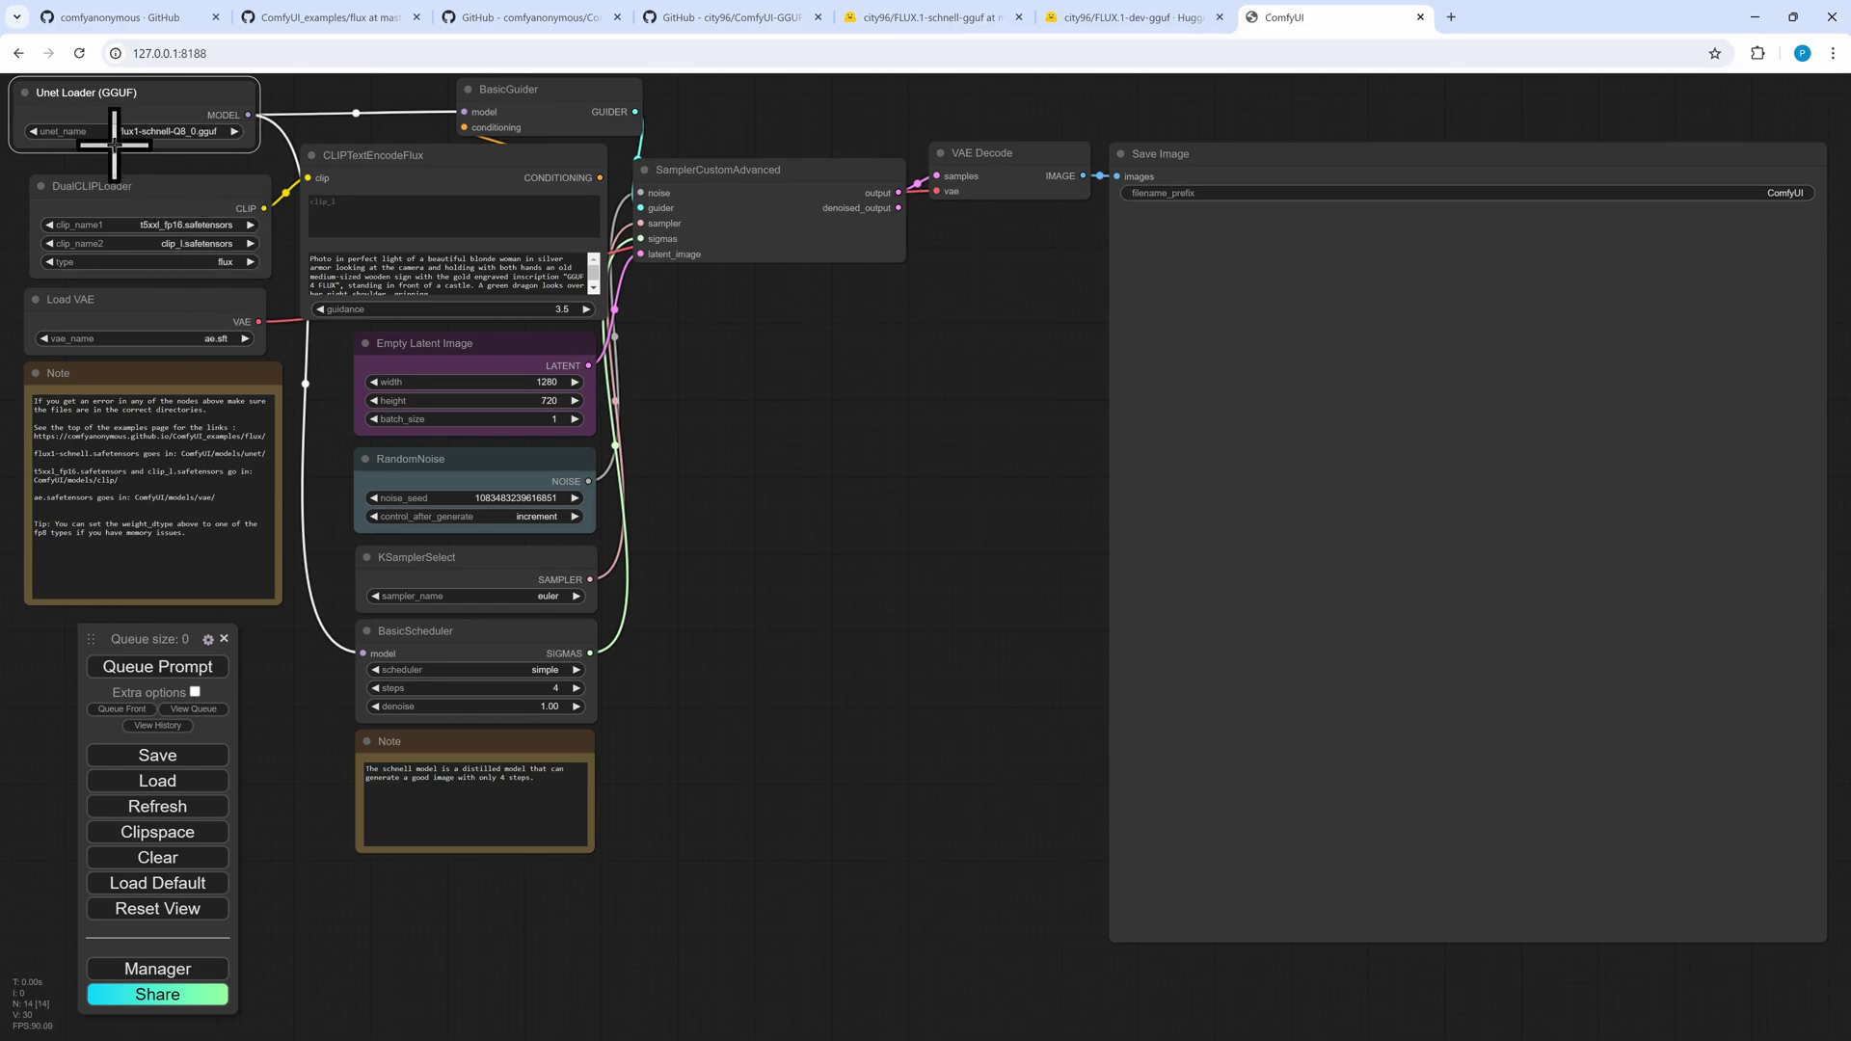